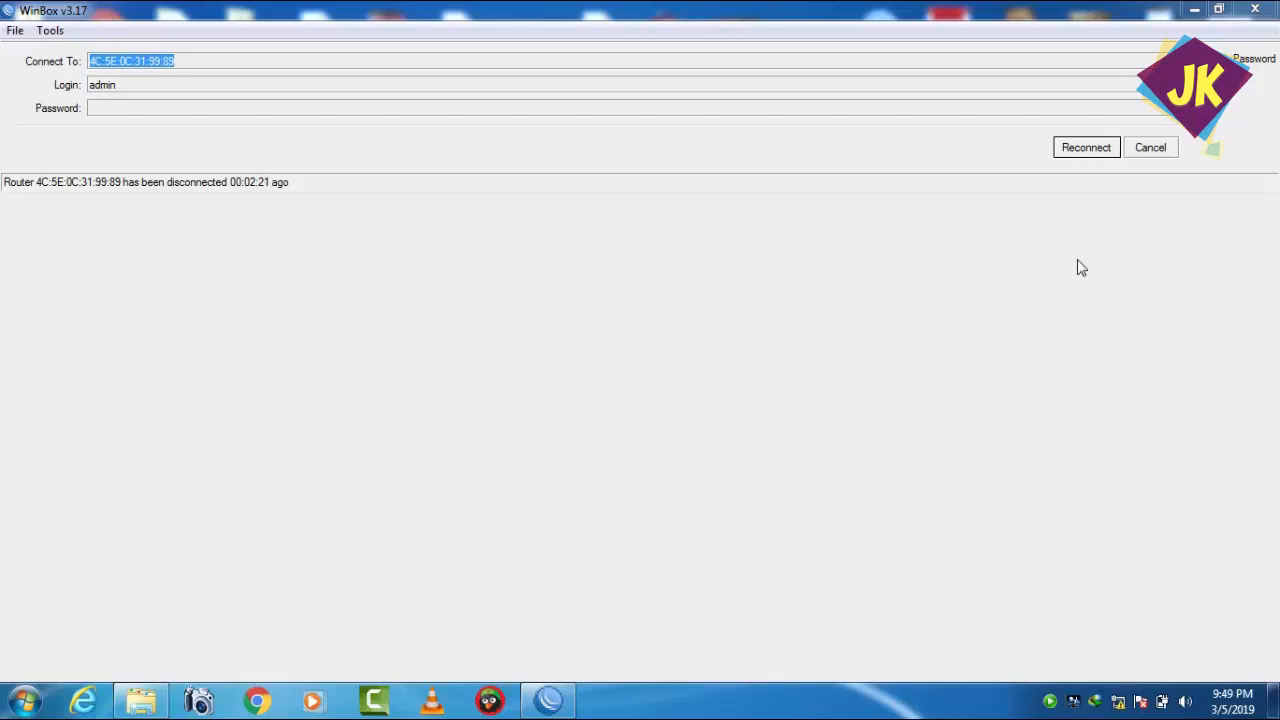
# Reconnect to the router and rename the ether1 interface as LAN1.
pyautogui.click(1075, 148)
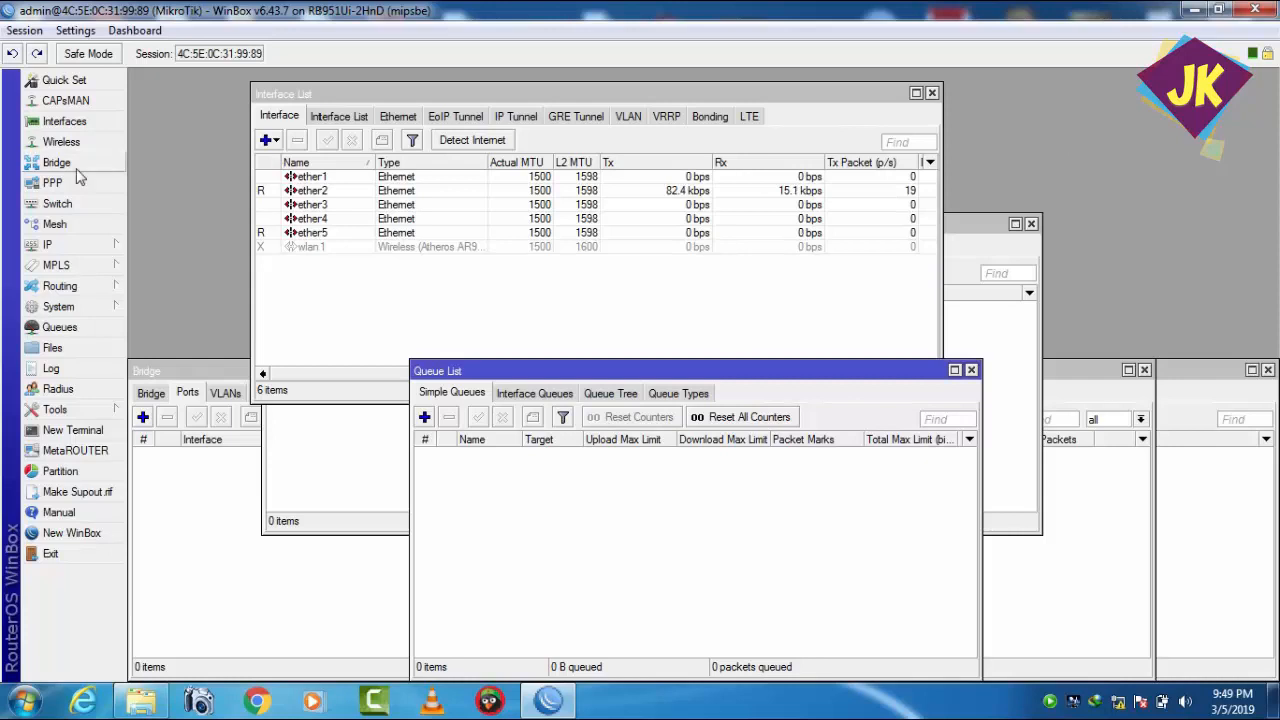
pyautogui.doubleClick(306, 178)
pyautogui.write('la')
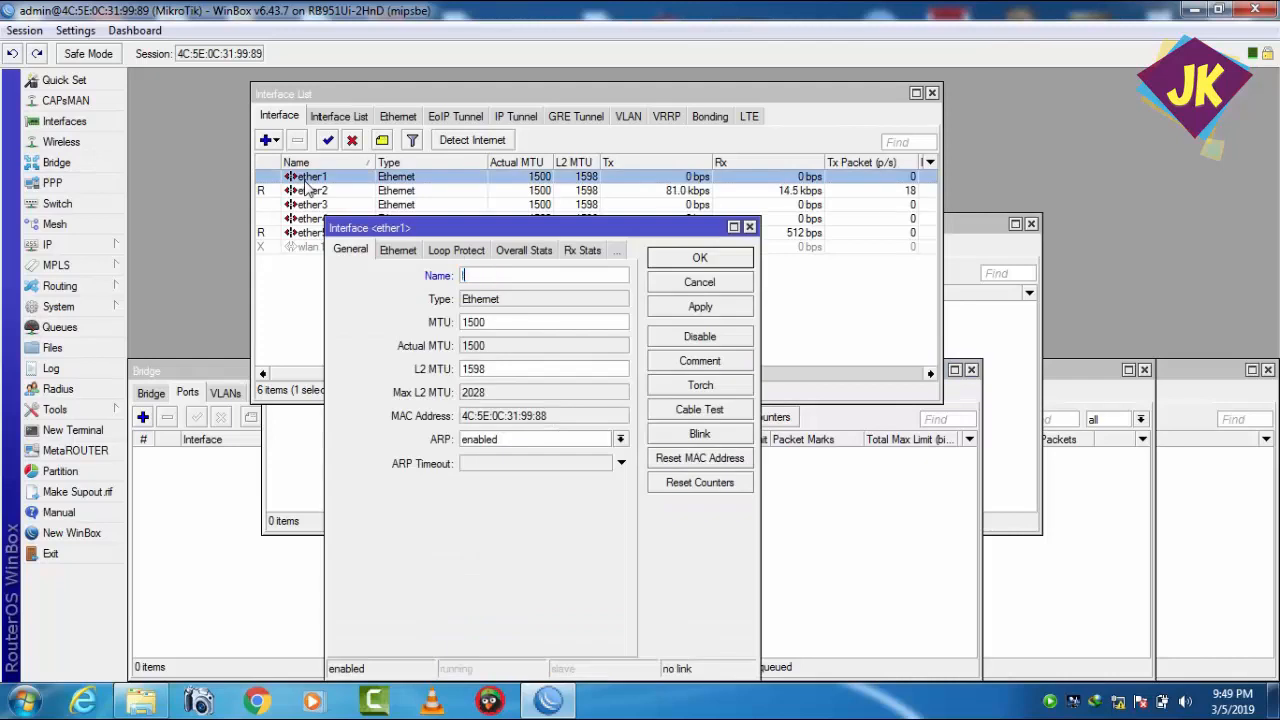
pyautogui.press('BackSpace')
pyautogui.press('BackSpace')
pyautogui.write('LAN1')
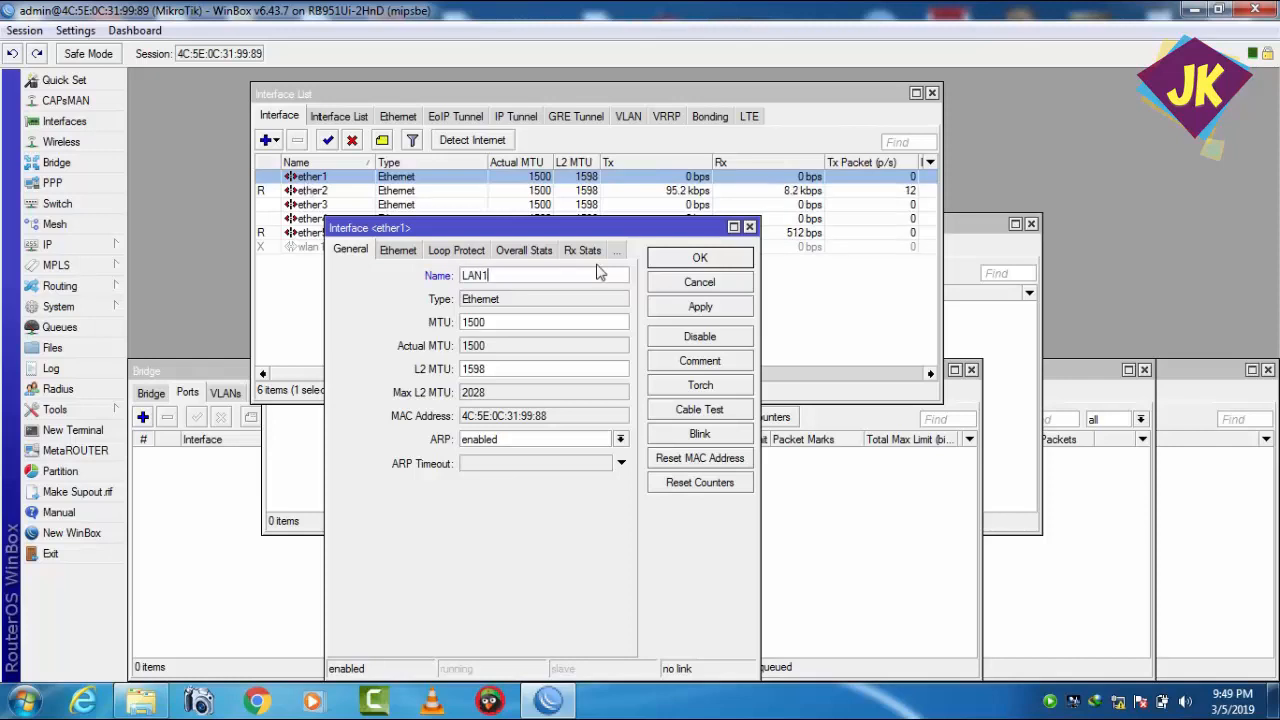
pyautogui.click(673, 309)
pyautogui.click(675, 262)
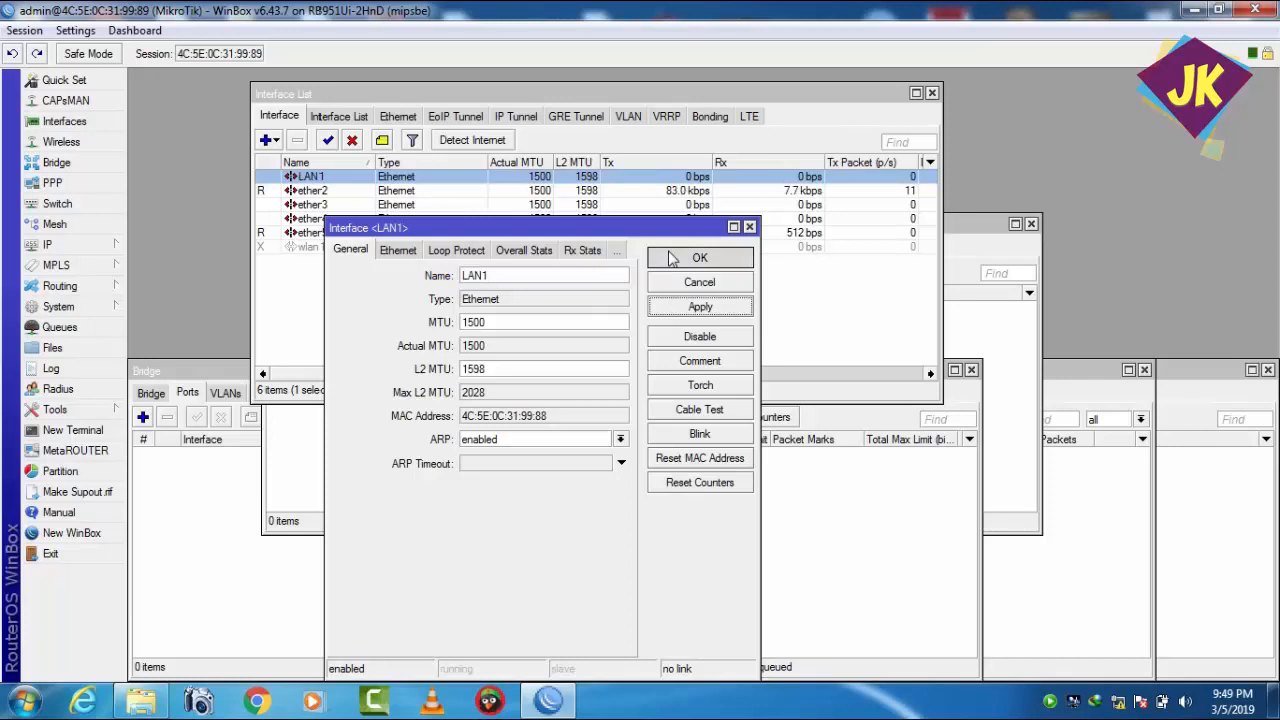
# Rename the ether2 interface as LAN2 and apply the change.
pyautogui.doubleClick(336, 195)
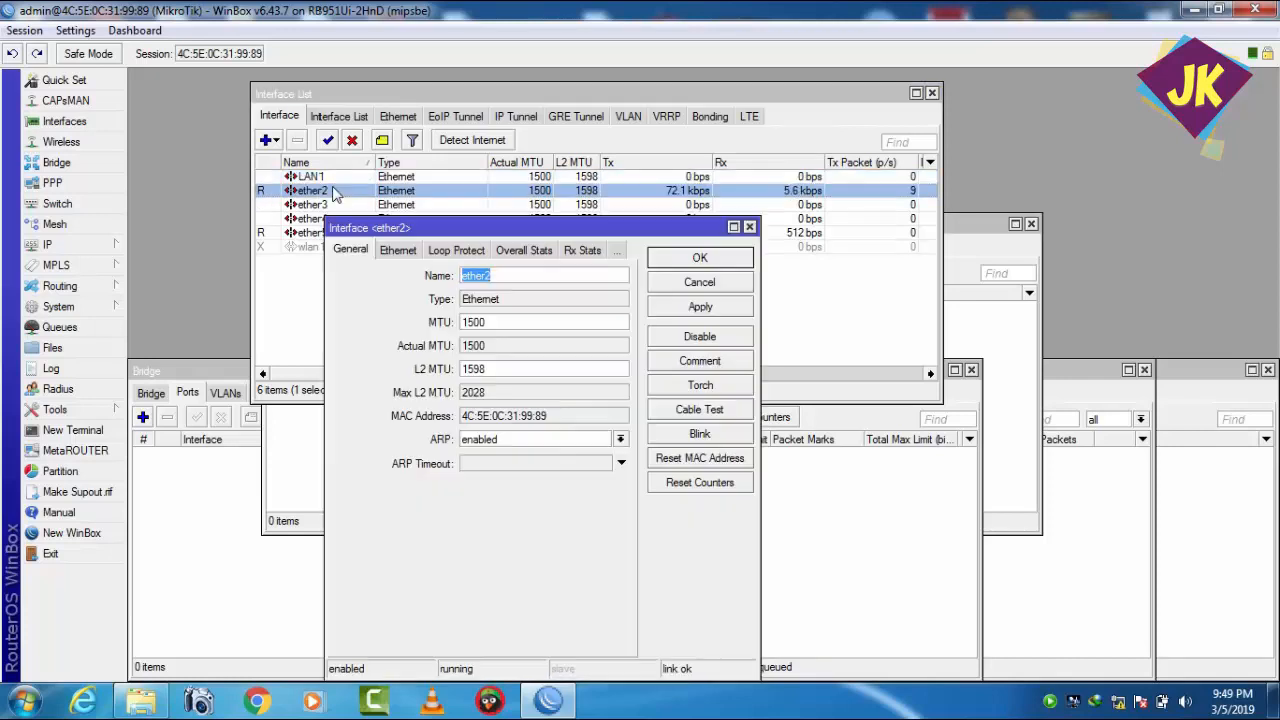
pyautogui.write('LAN2')
pyautogui.click(688, 307)
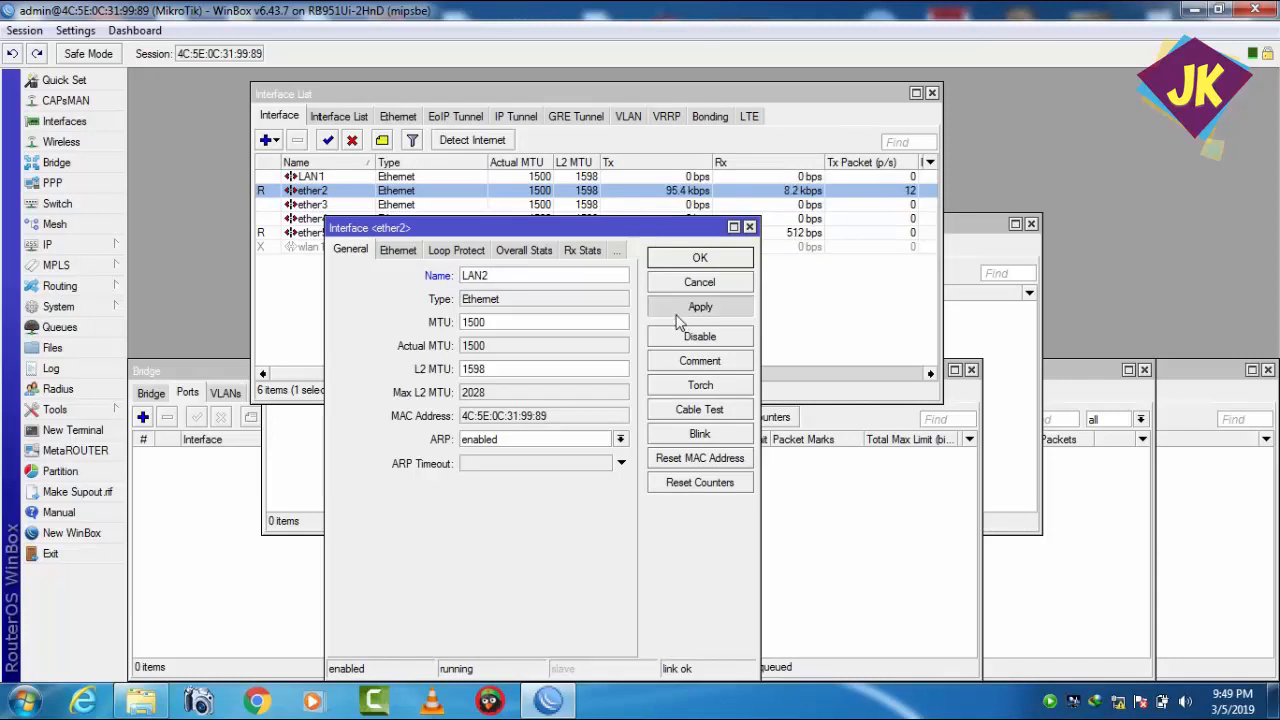
pyautogui.click(686, 258)
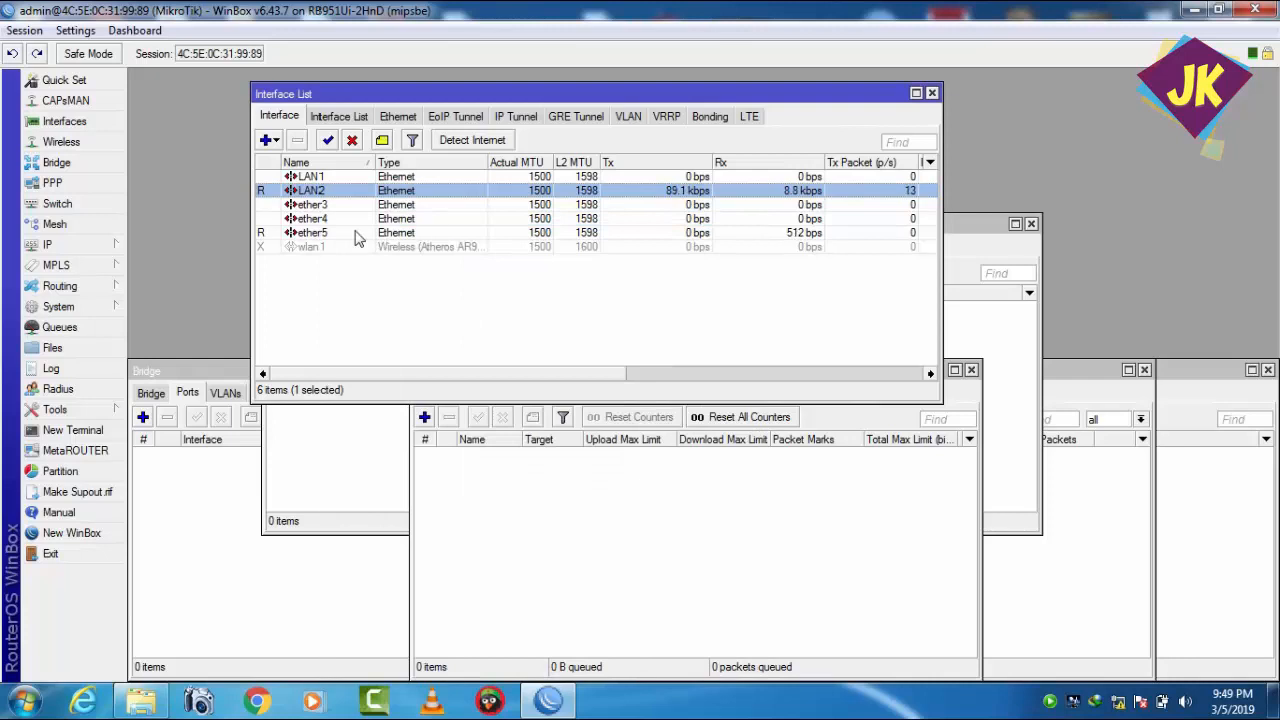
# Rename the ether5 interface as WAN and apply the change.
pyautogui.doubleClick(355, 232)
pyautogui.write('WAN')
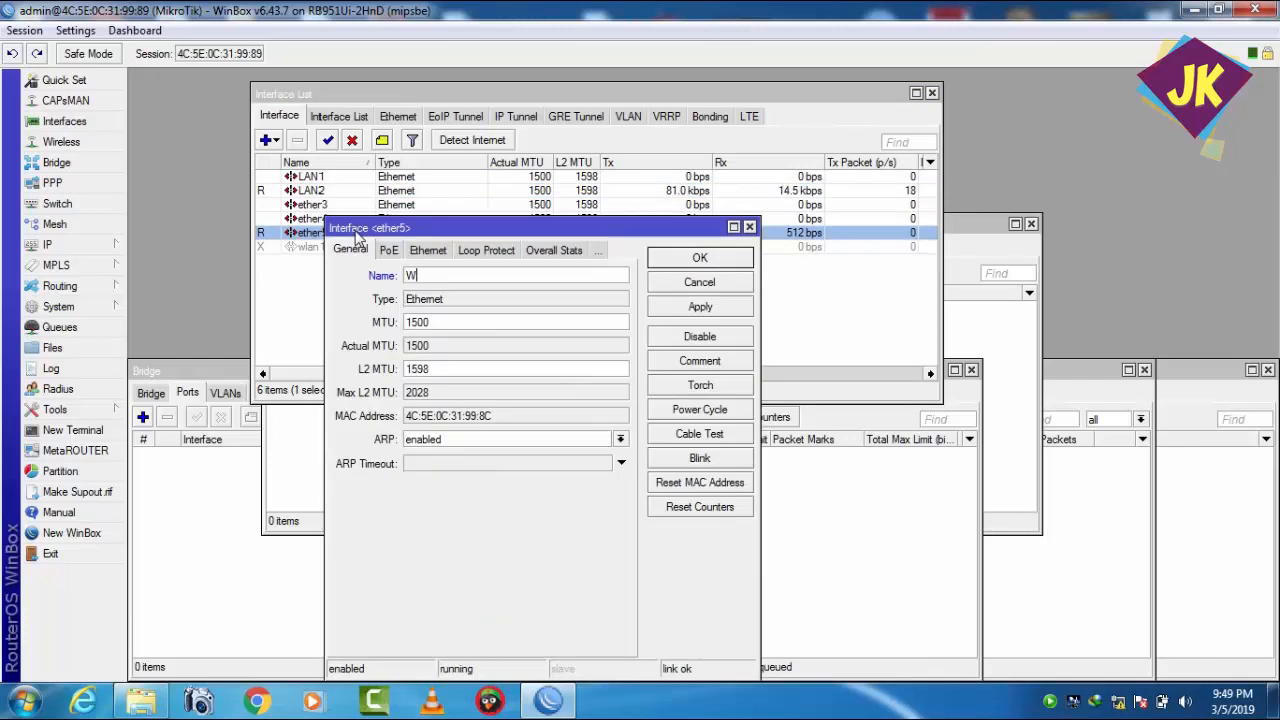
pyautogui.click(664, 309)
pyautogui.click(699, 259)
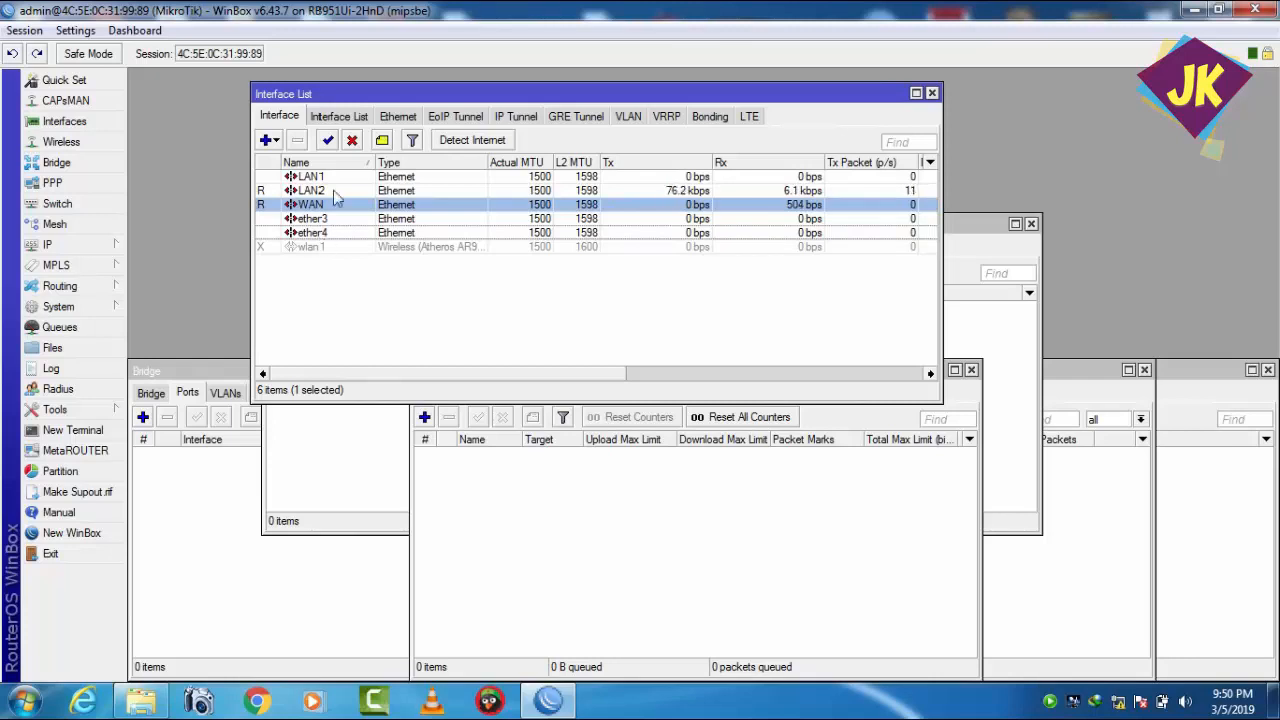
# Create a new bridge interface named bridge+LANS, leaving its other settings at their defaults.
pyautogui.click(57, 162)
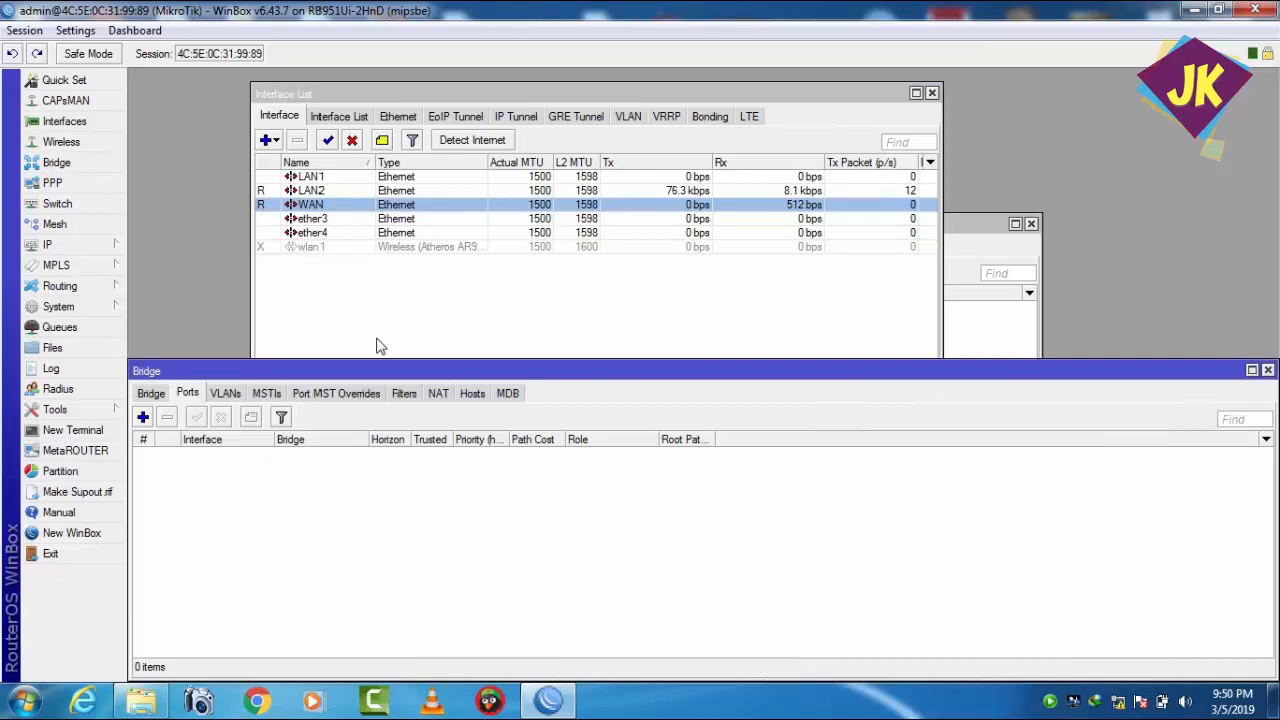
pyautogui.click(153, 393)
pyautogui.click(143, 417)
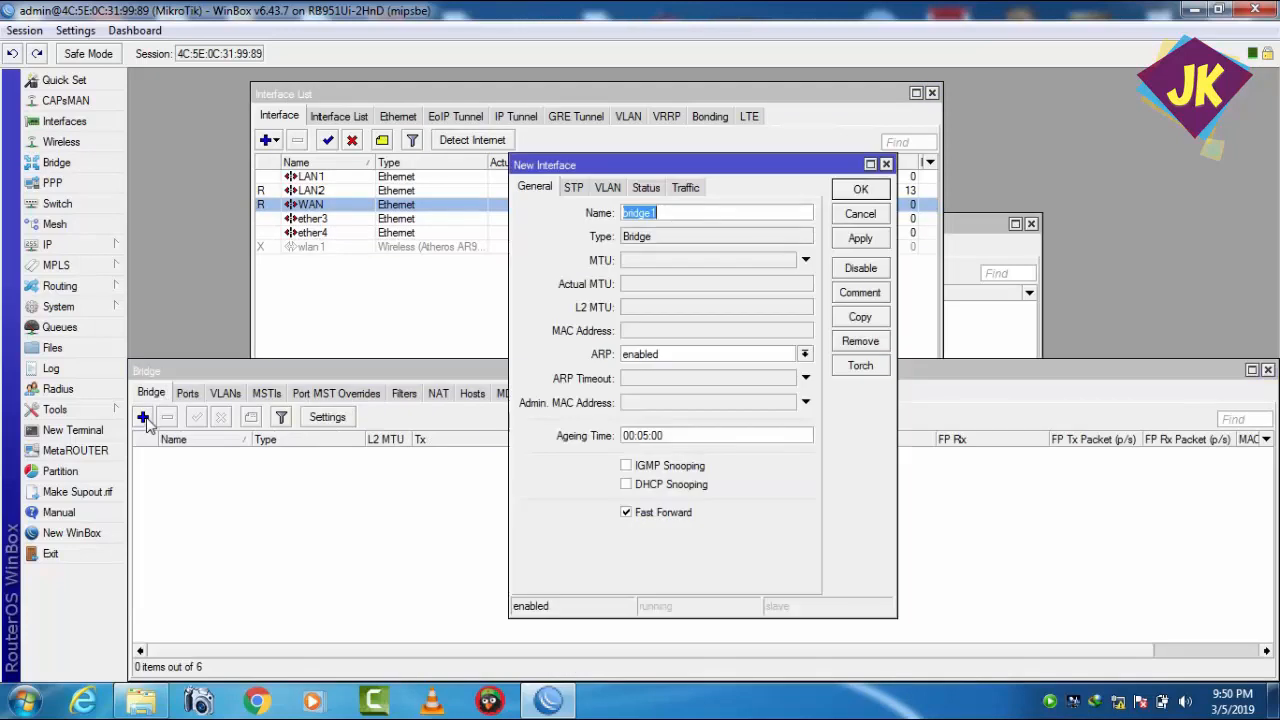
pyautogui.click(723, 213)
pyautogui.press('BackSpace')
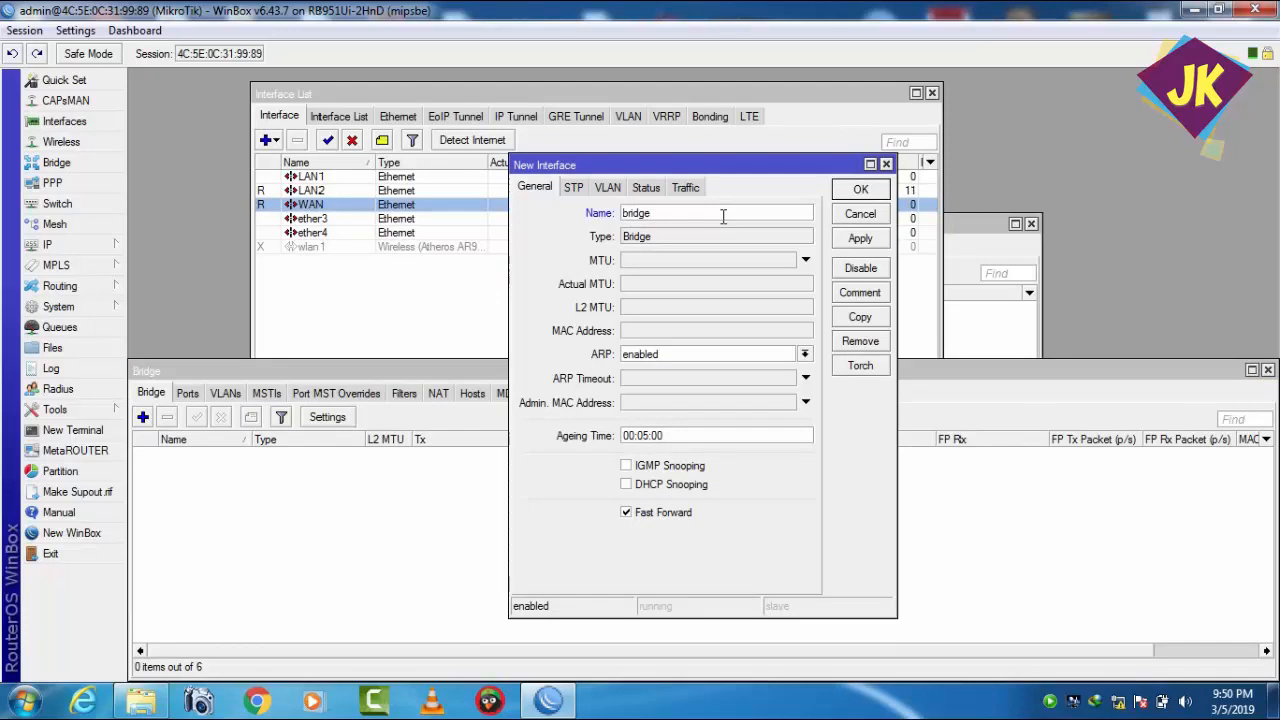
pyautogui.write('+LANS')
pyautogui.click(860, 238)
pyautogui.click(858, 189)
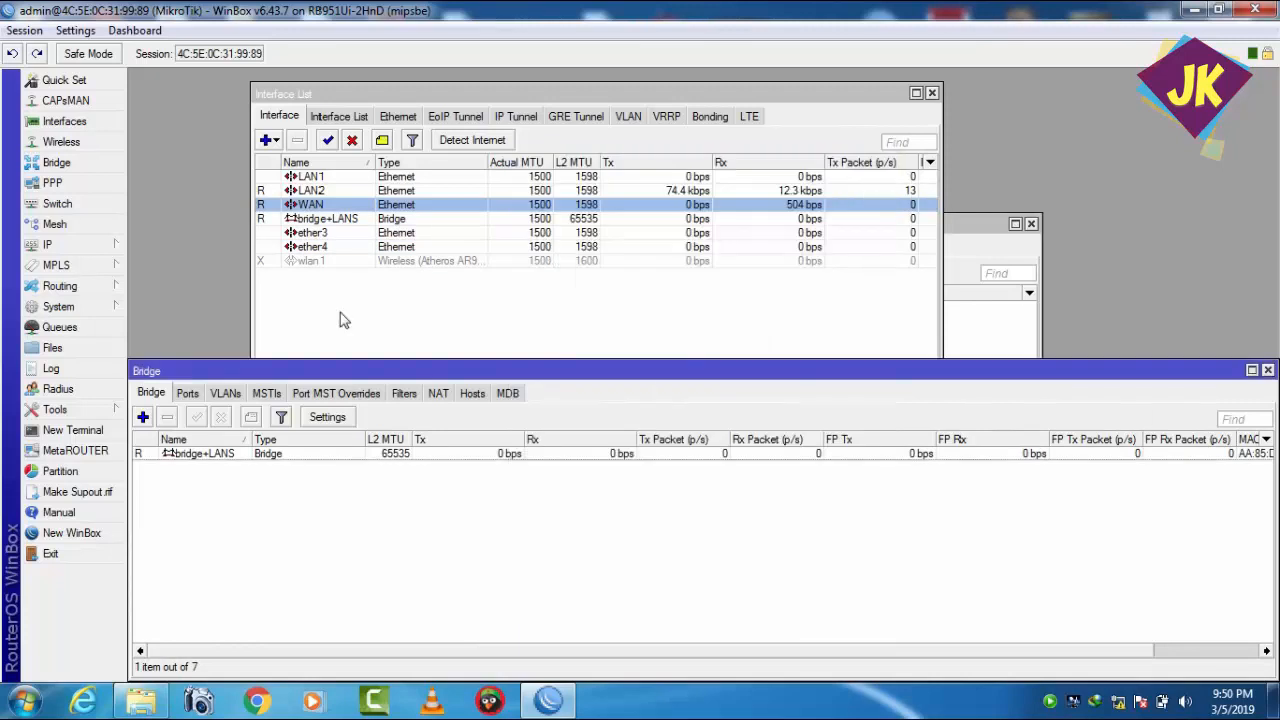
# Add the LAN1 interface as a port of the bridge+LANS bridge.
pyautogui.click(189, 393)
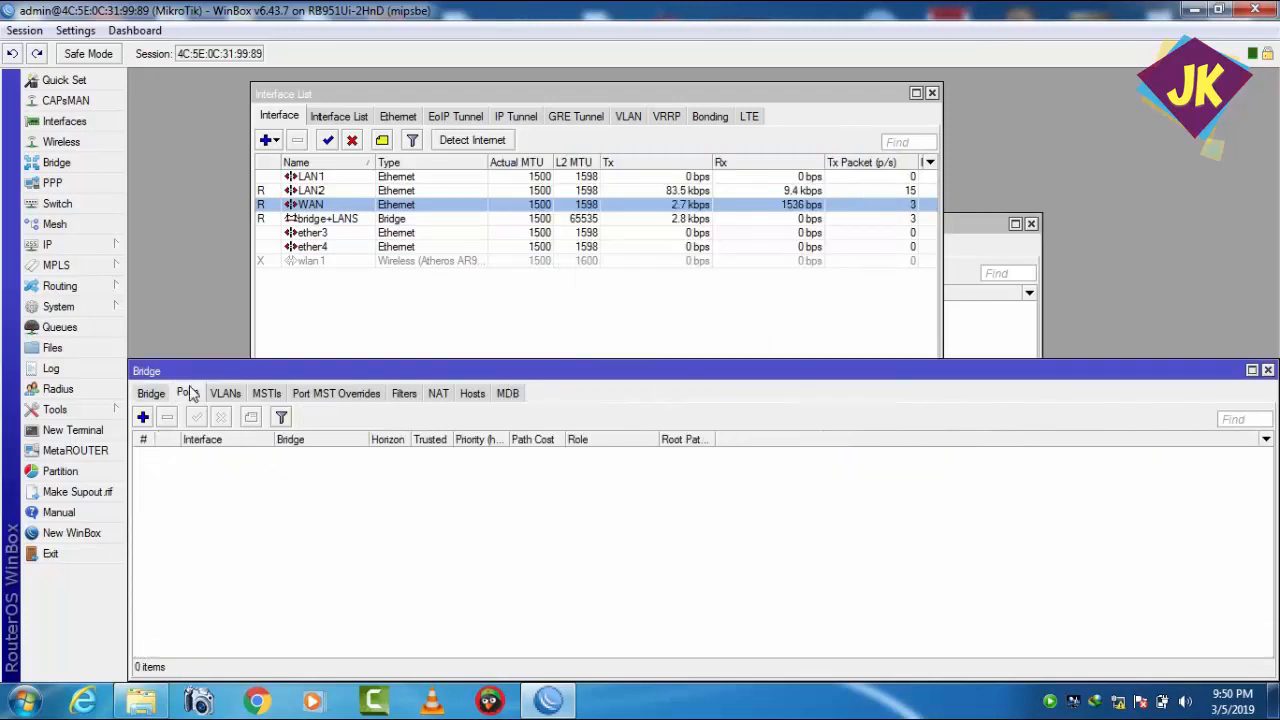
pyautogui.click(143, 417)
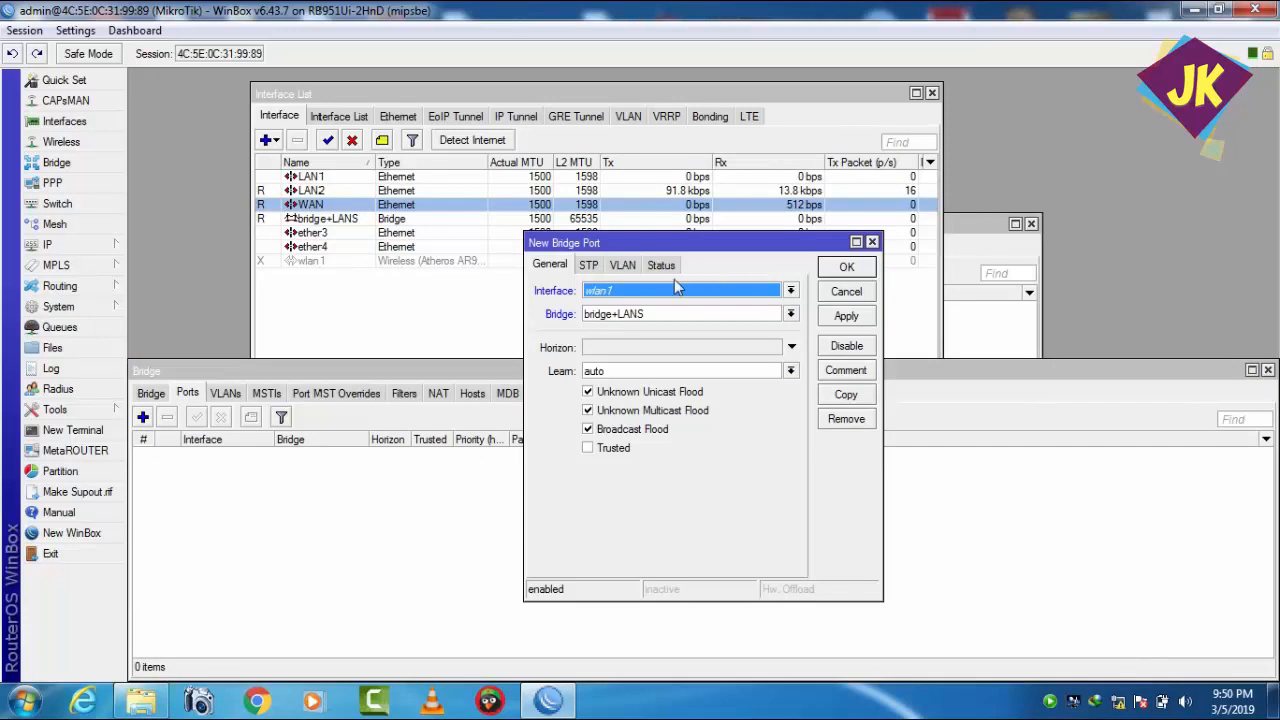
pyautogui.click(790, 291)
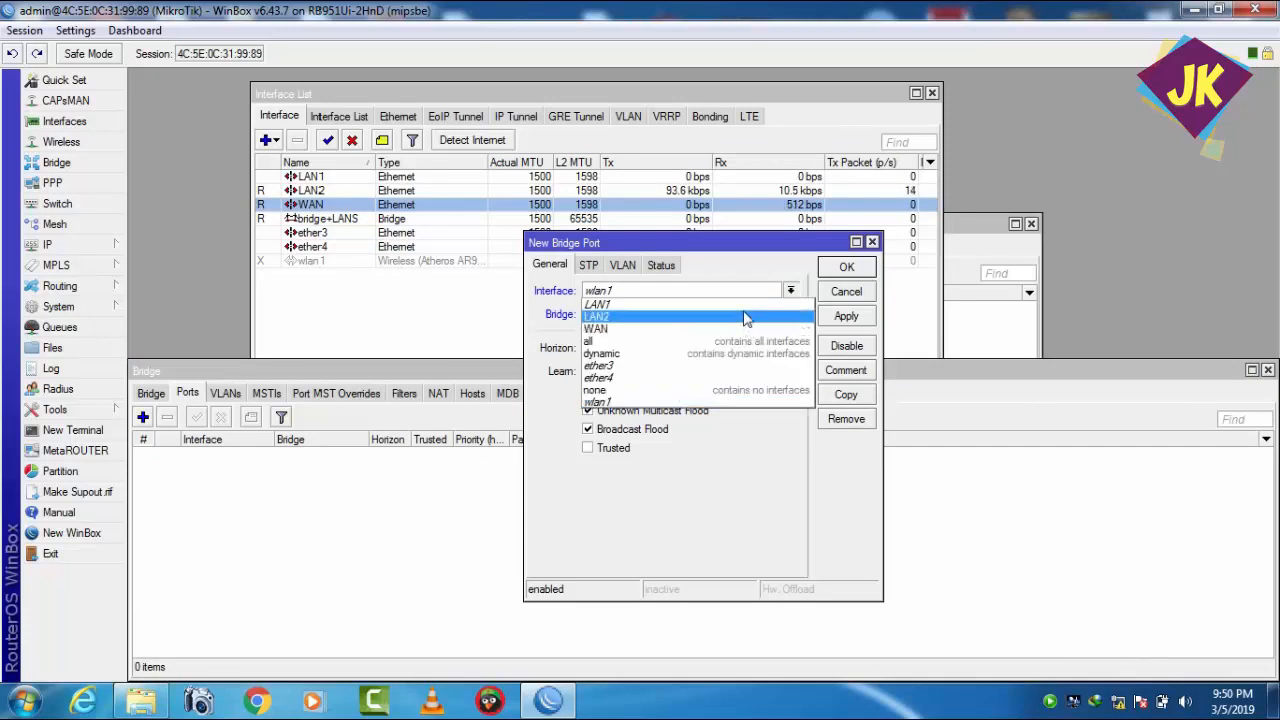
pyautogui.click(752, 304)
pyautogui.click(840, 316)
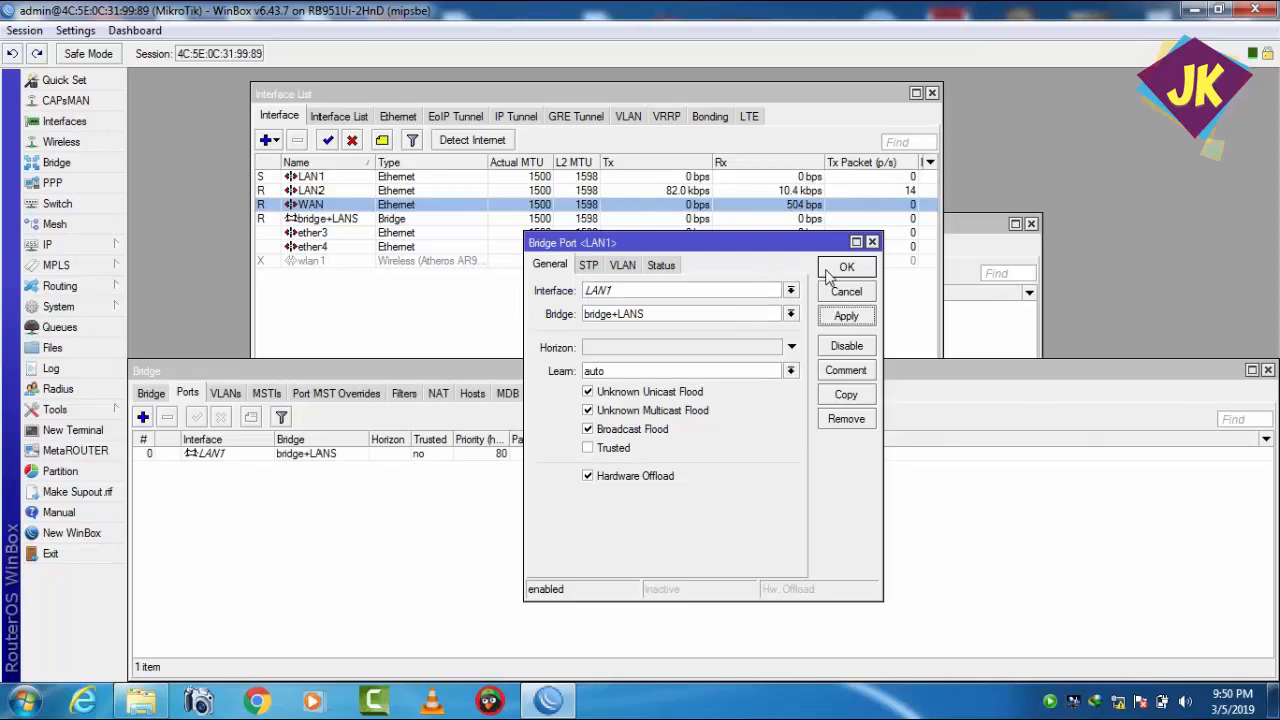
pyautogui.click(846, 267)
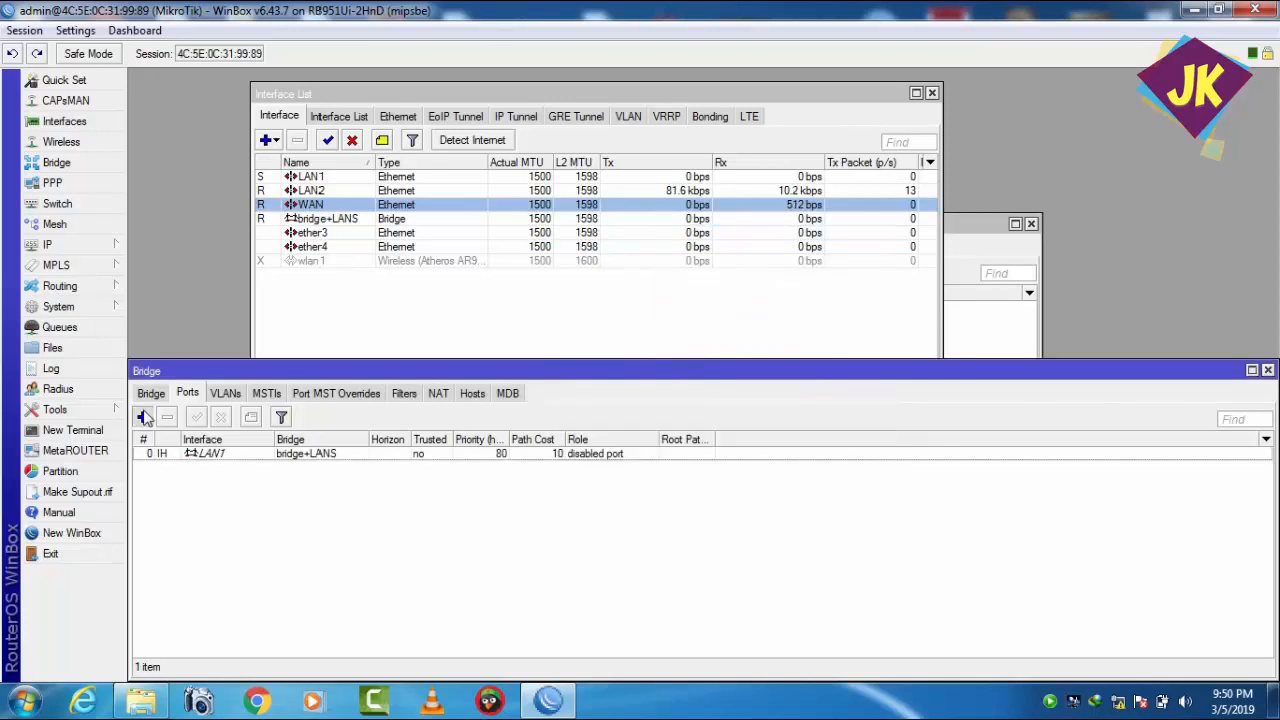
# Add the LAN2 interface as a second port of the bridge+LANS bridge.
pyautogui.click(143, 417)
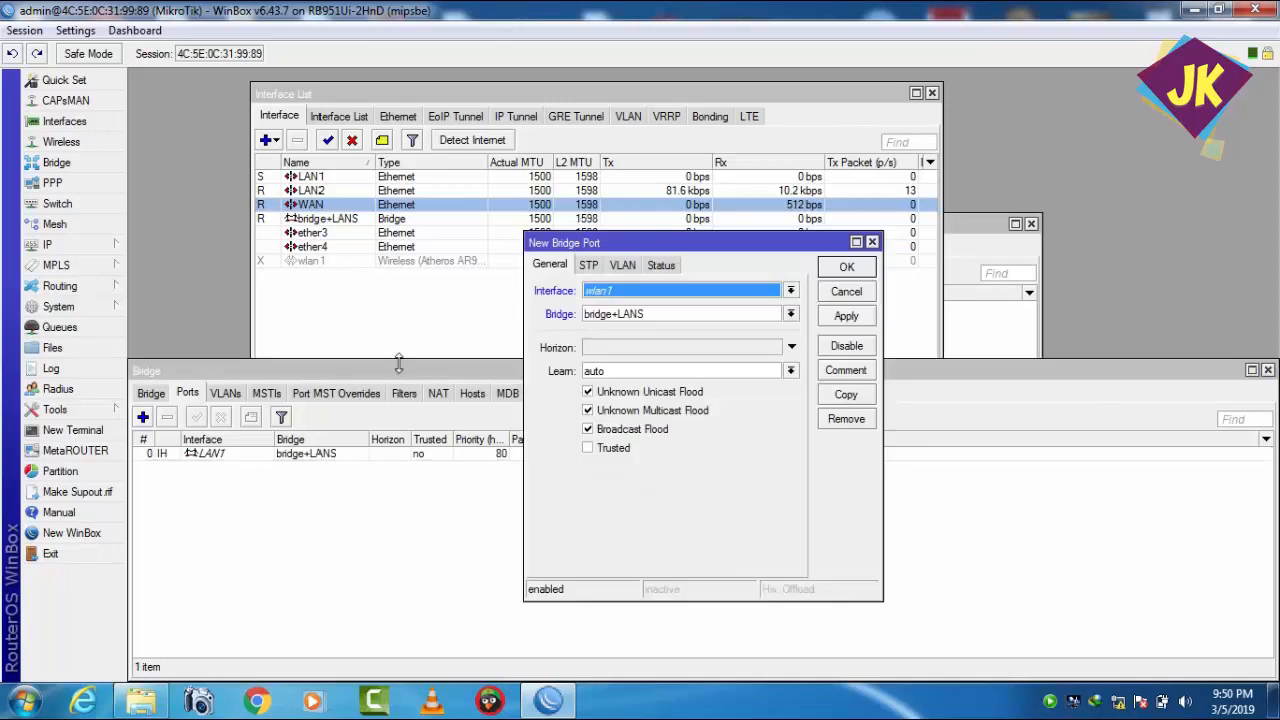
pyautogui.click(791, 290)
pyautogui.click(773, 318)
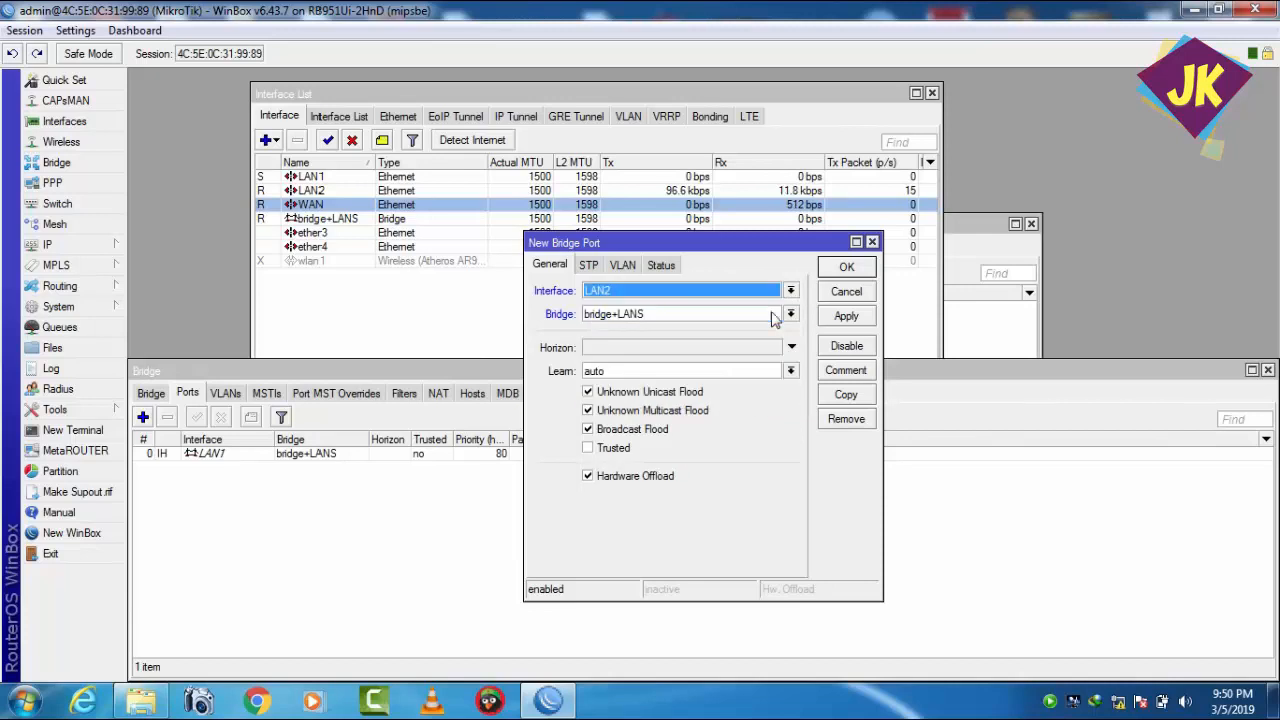
pyautogui.click(848, 316)
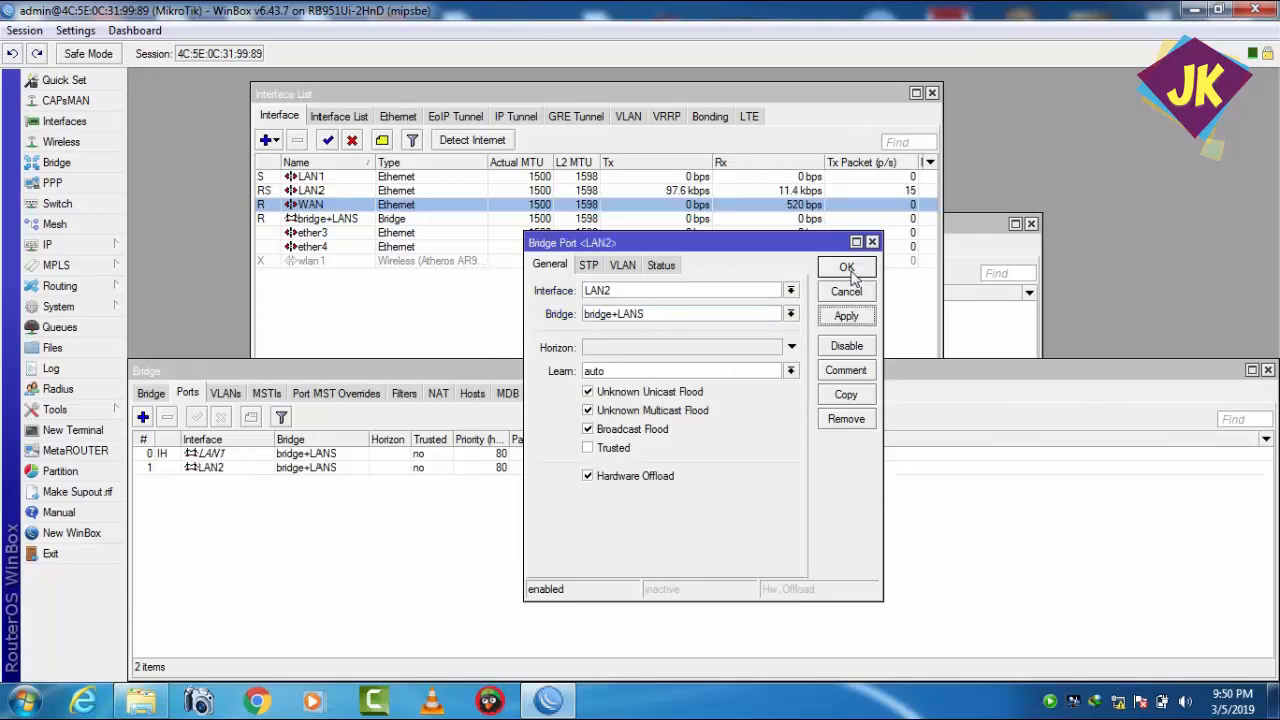
pyautogui.click(847, 268)
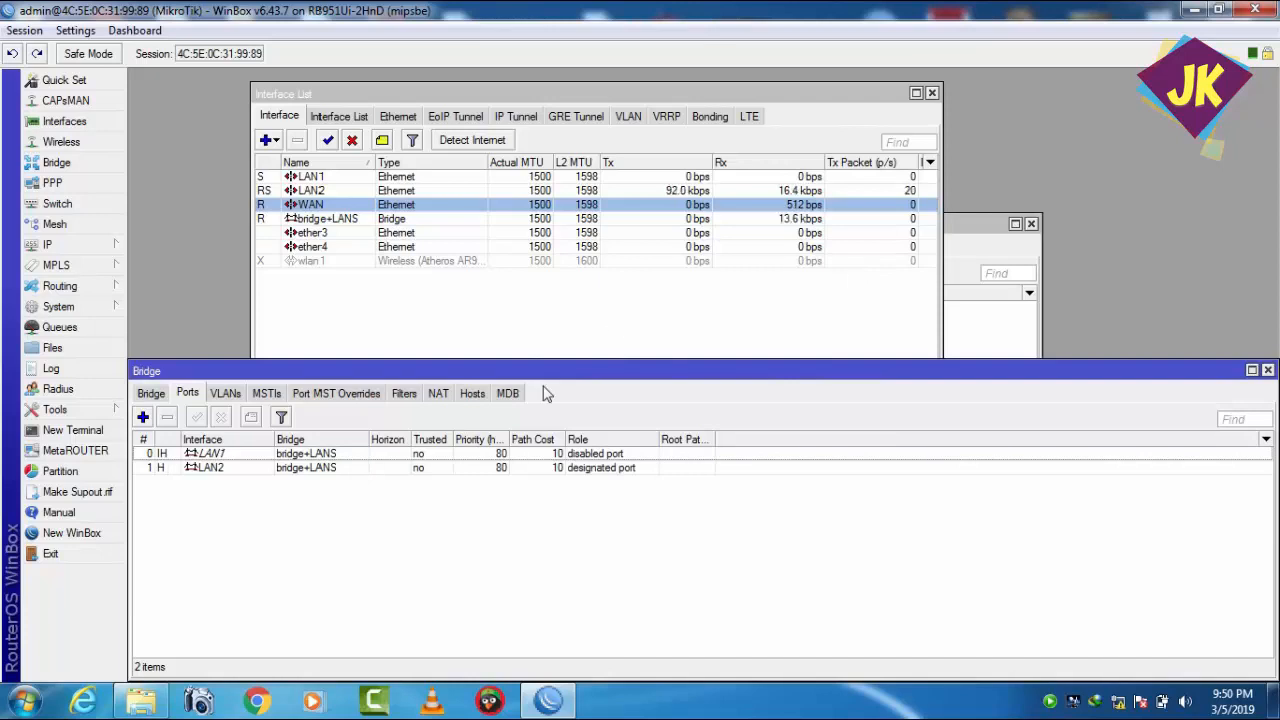
# Add the IP address 192.168.88.1/24 to the bridge+LANS interface.
pyautogui.moveTo(527, 371); pyautogui.dragTo(676, 314)
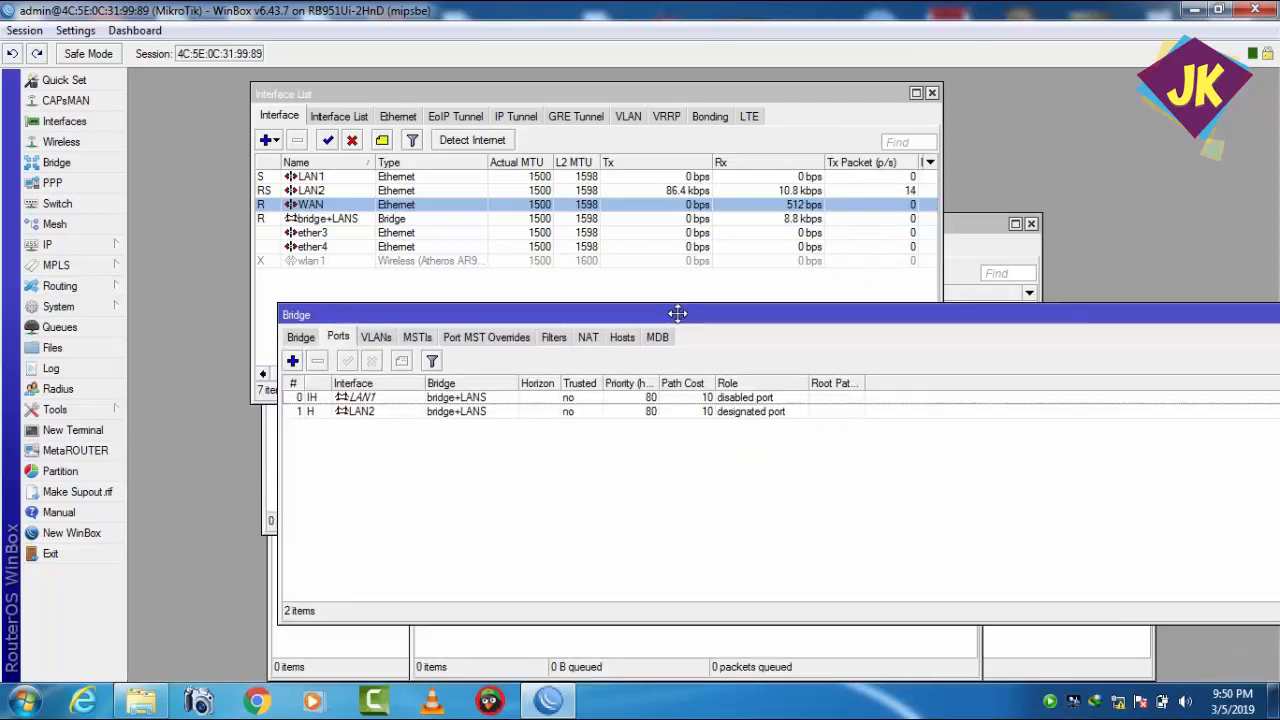
pyautogui.click(103, 248)
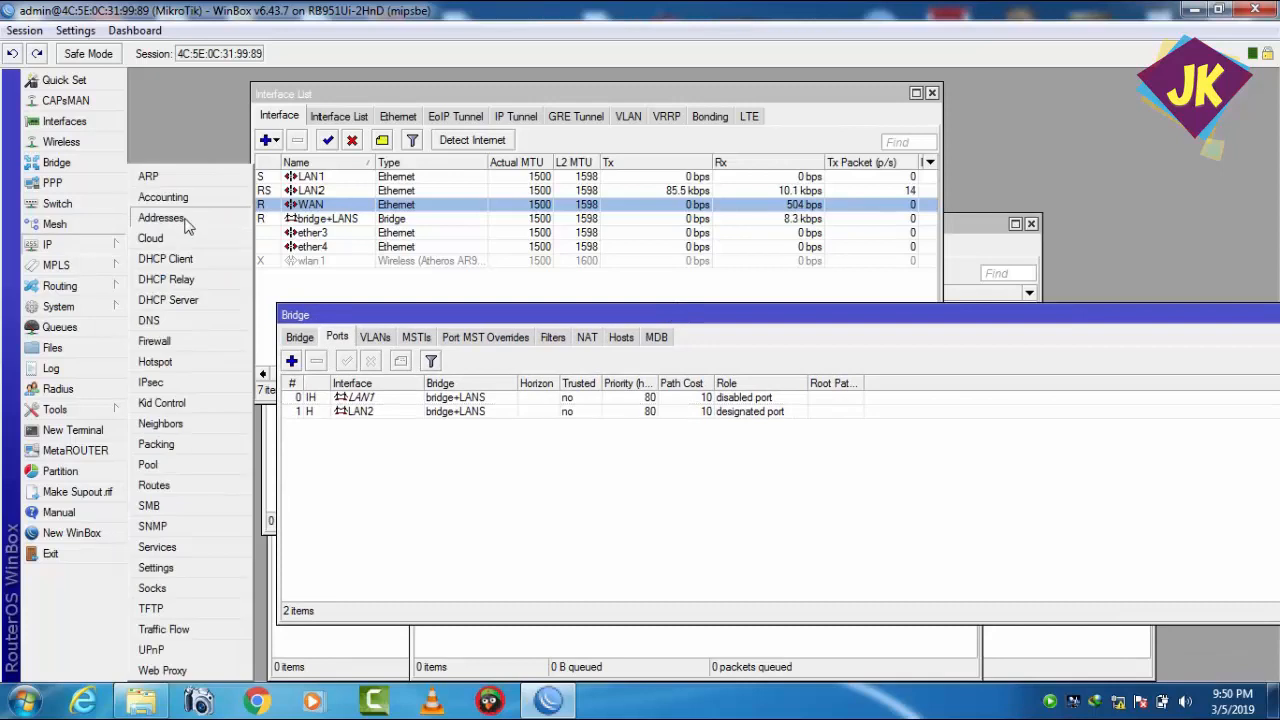
pyautogui.click(184, 215)
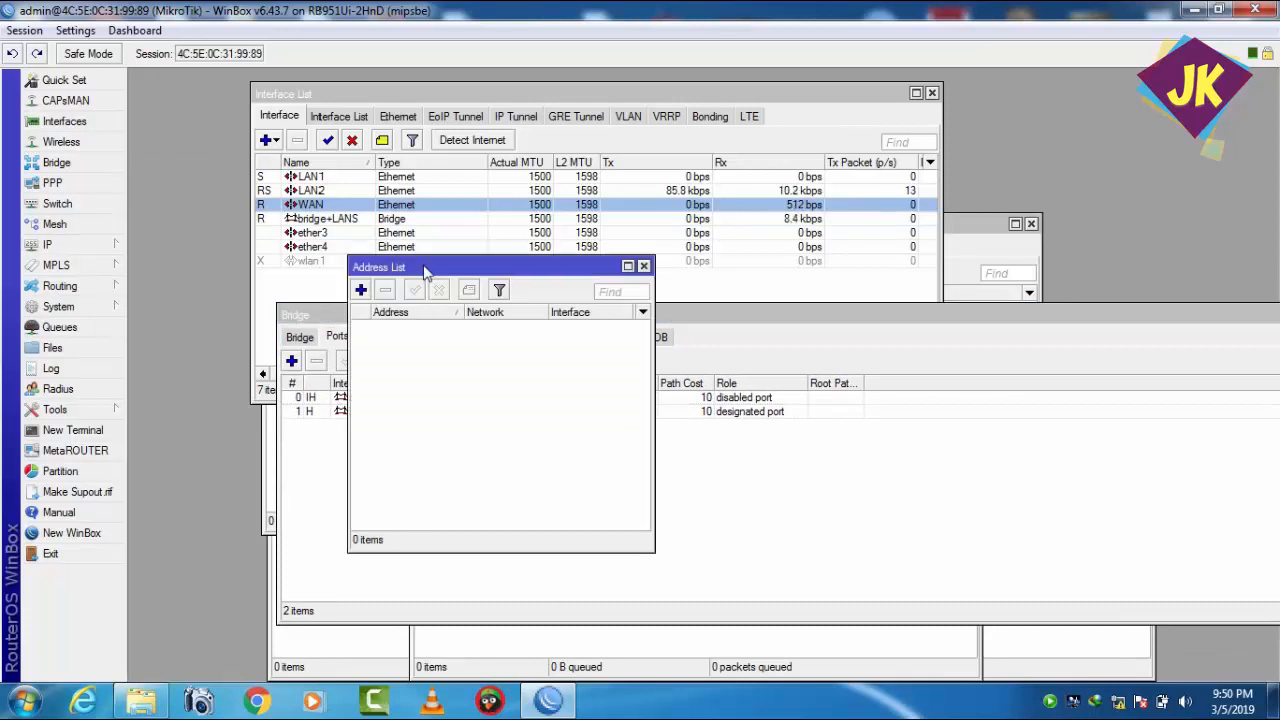
pyautogui.moveTo(424, 268); pyautogui.dragTo(434, 268)
pyautogui.click(371, 290)
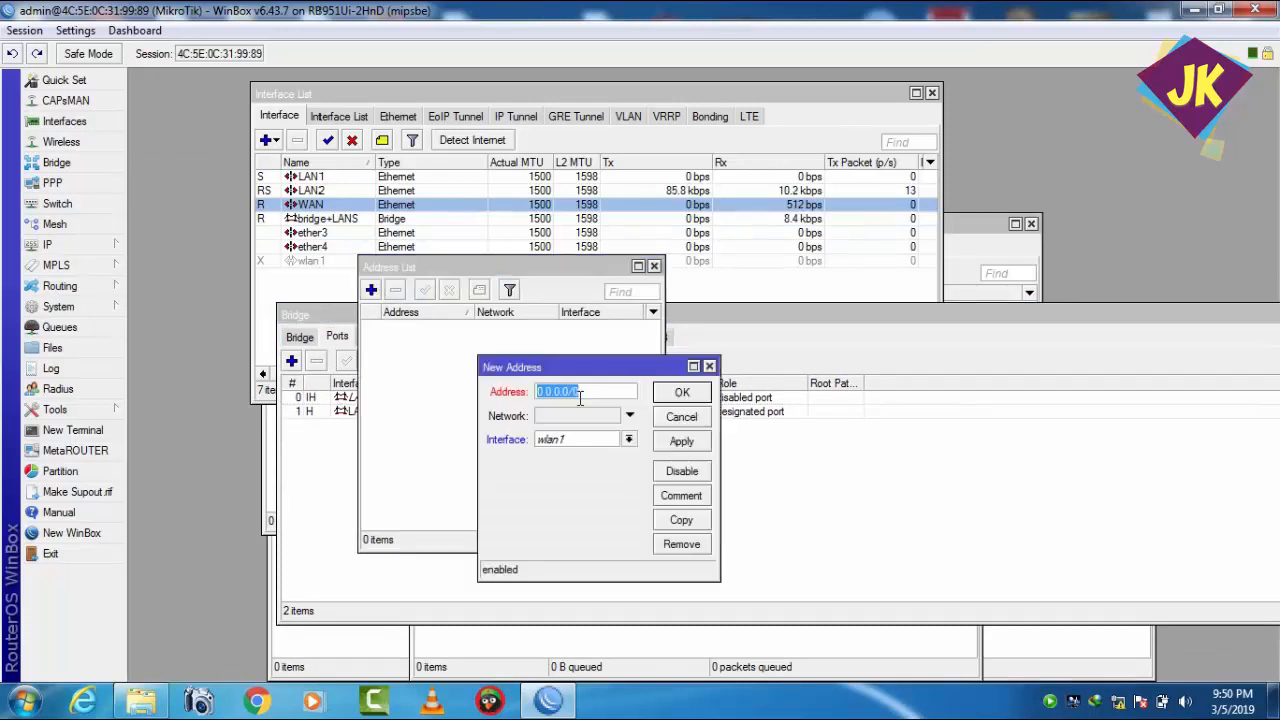
pyautogui.write('192.168.')
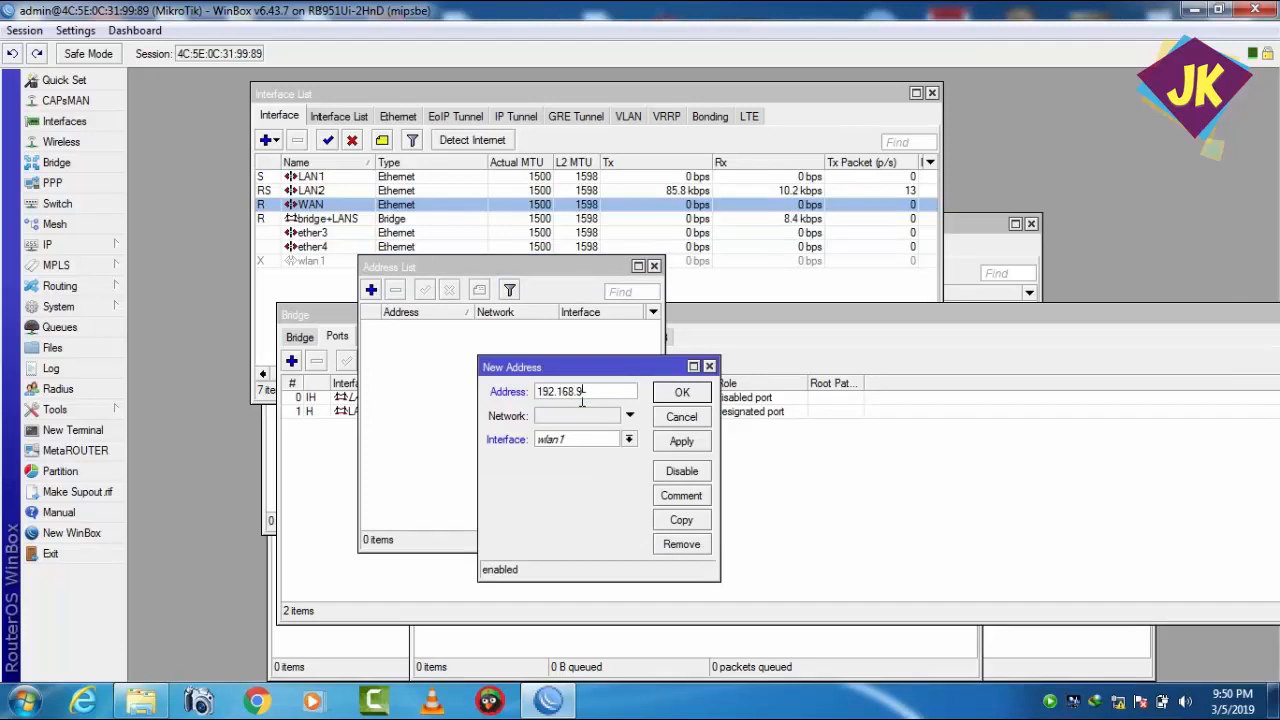
pyautogui.write('88.1/24')
pyautogui.click(629, 439)
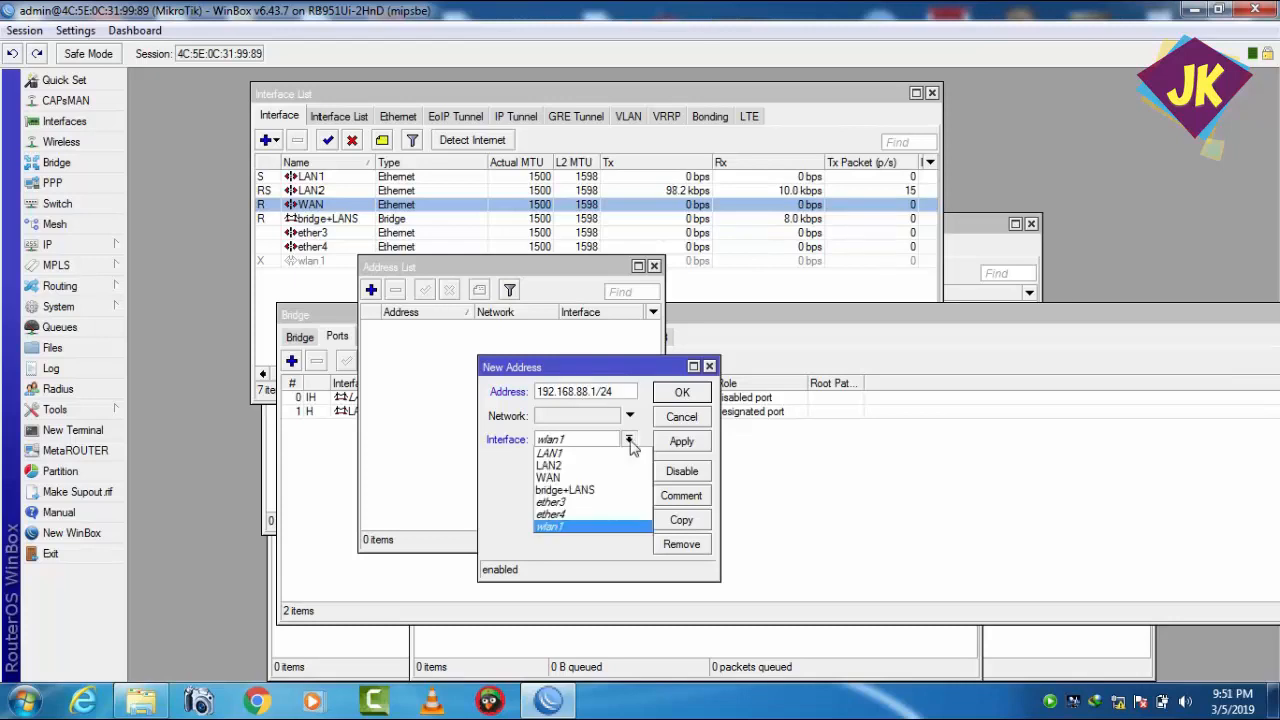
pyautogui.click(592, 491)
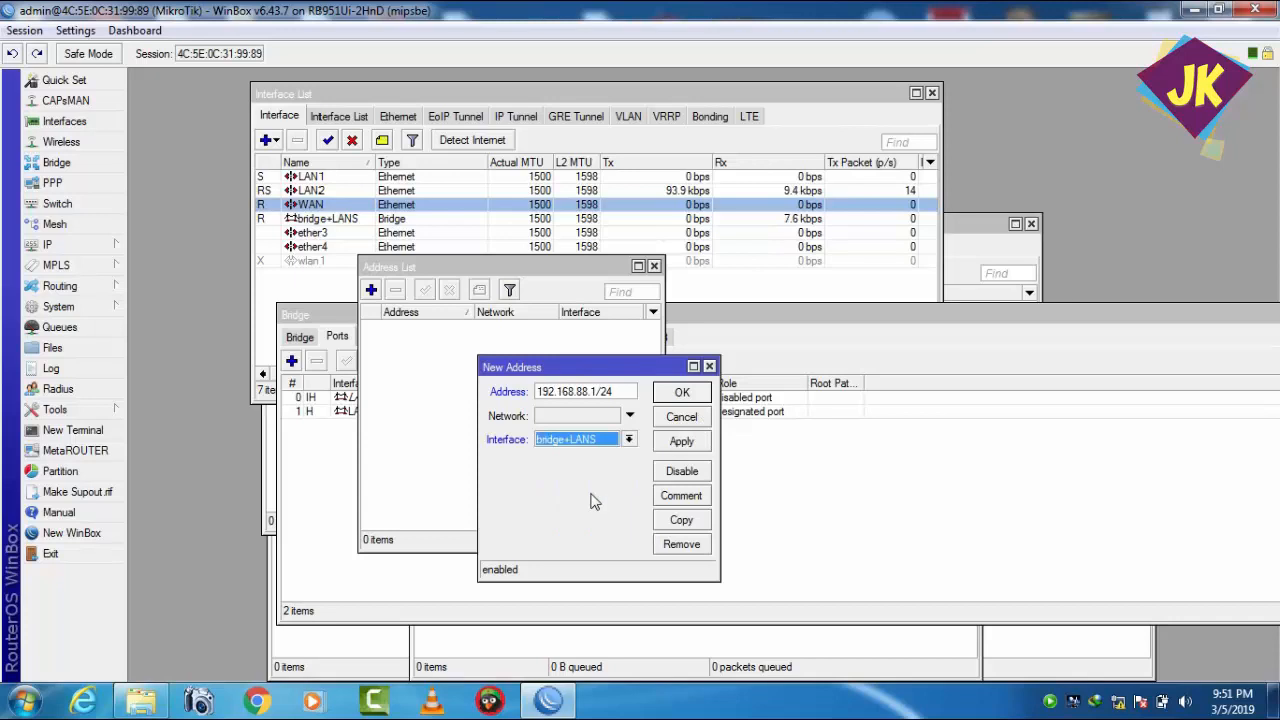
pyautogui.click(681, 441)
pyautogui.click(681, 392)
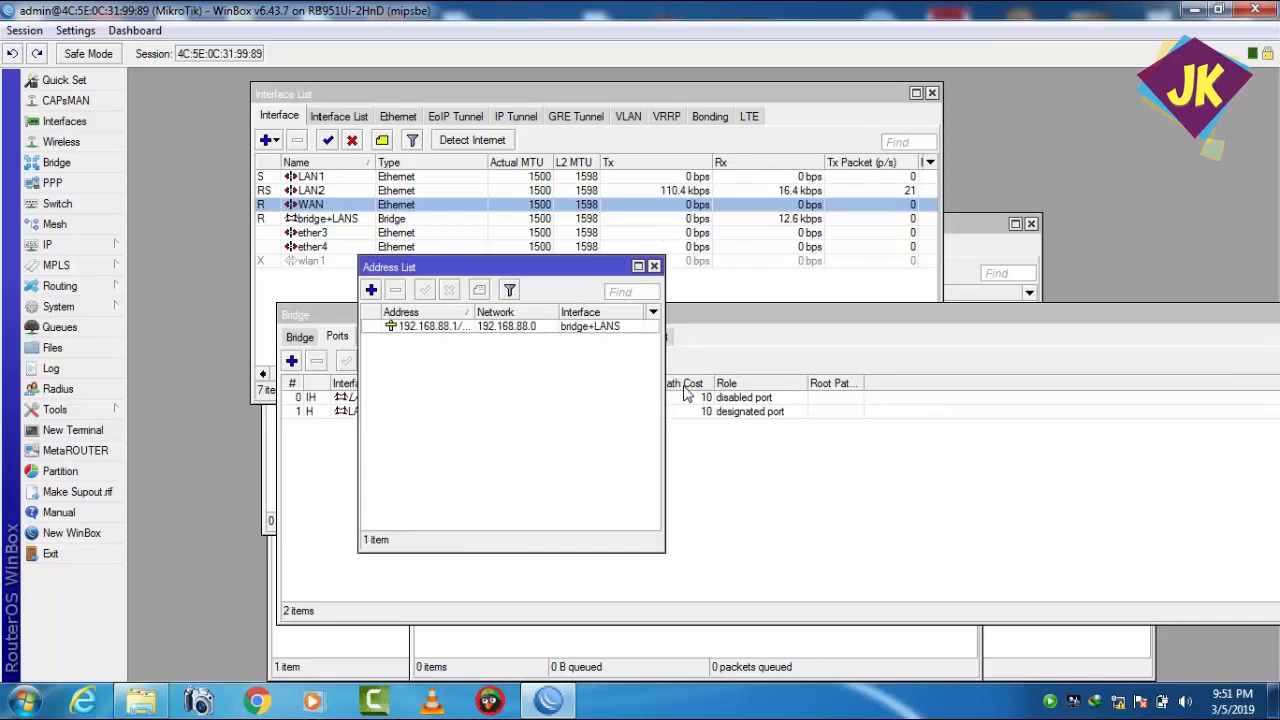
# Add the IP address 192.168.1.2/24 to the WAN interface.
pyautogui.click(372, 290)
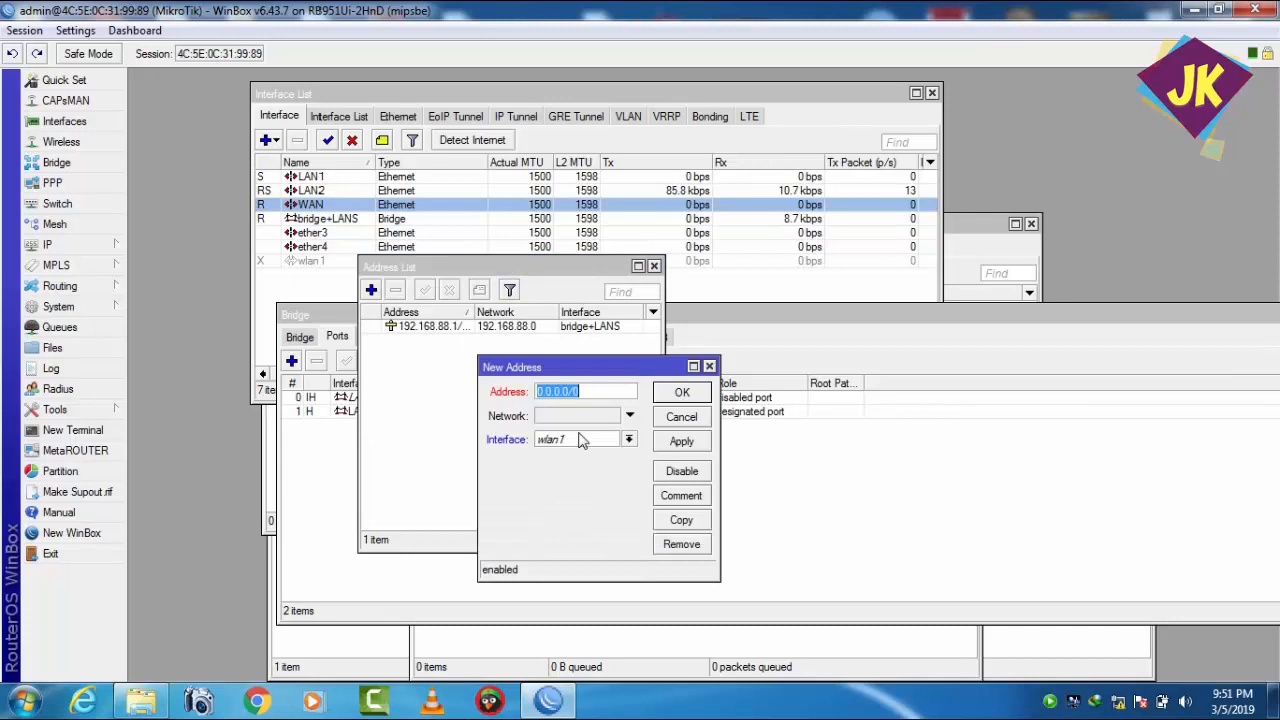
pyautogui.write('192.168.1.2/24')
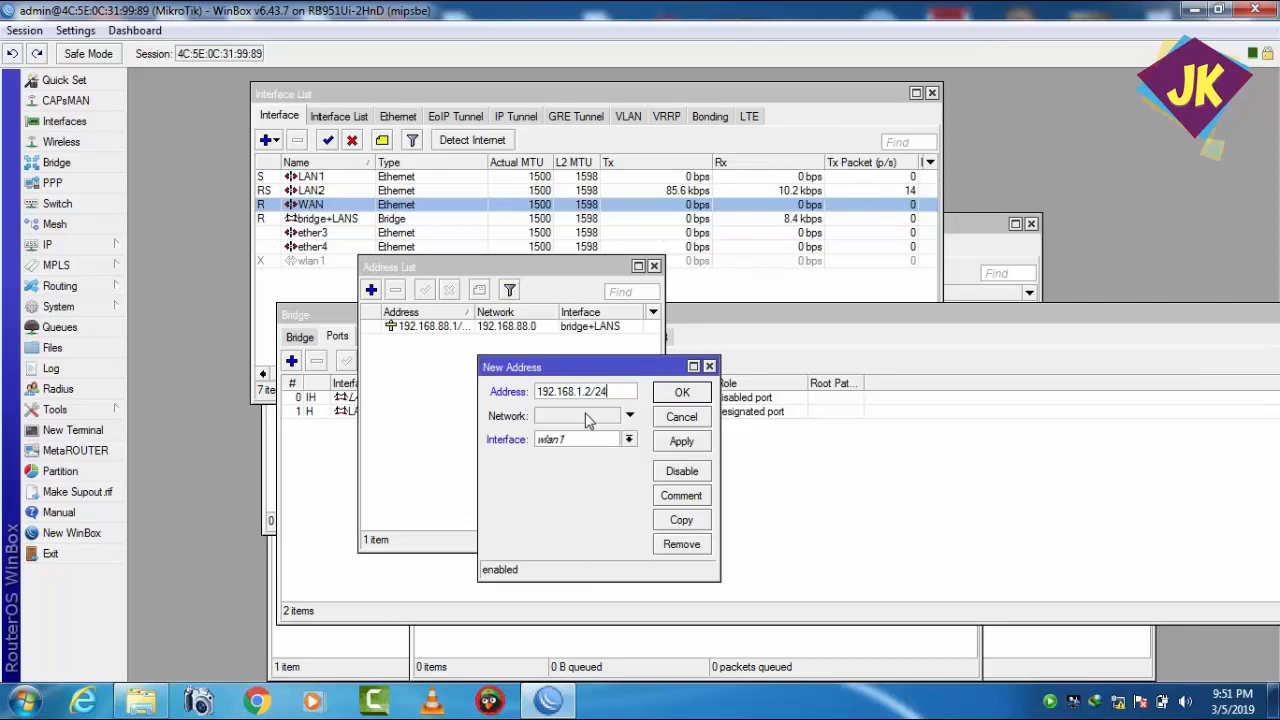
pyautogui.click(628, 439)
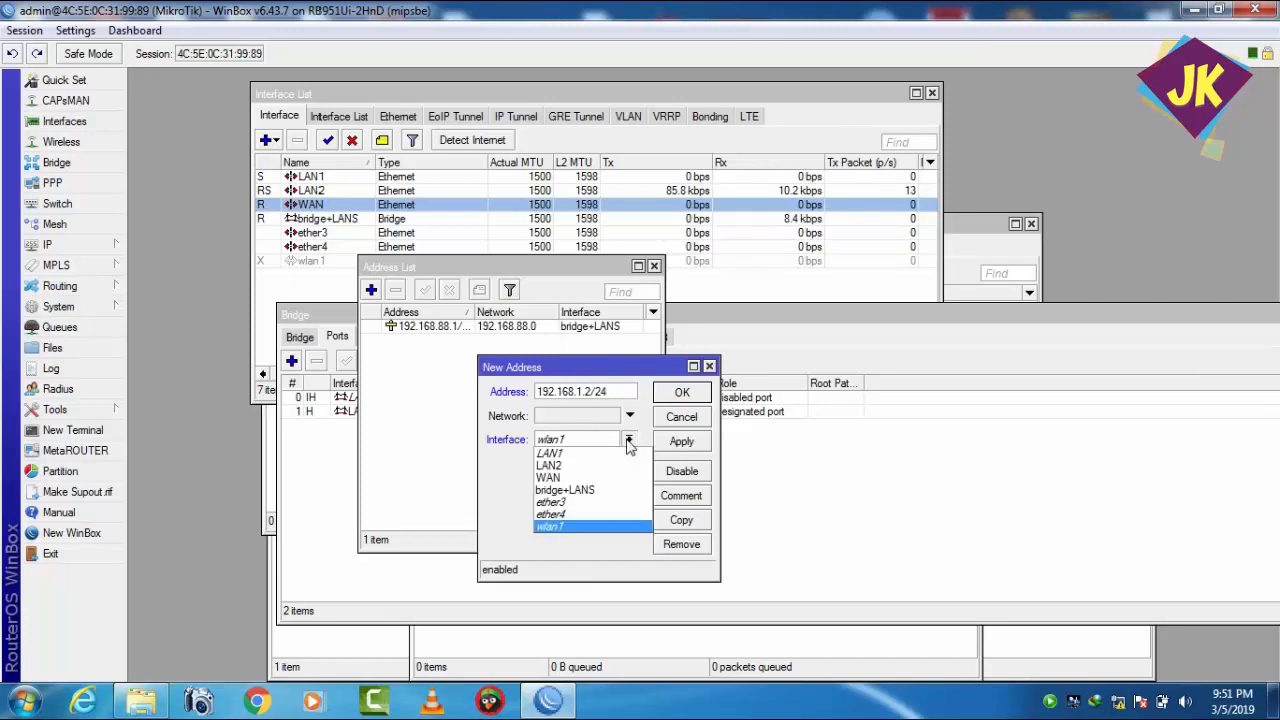
pyautogui.click(563, 479)
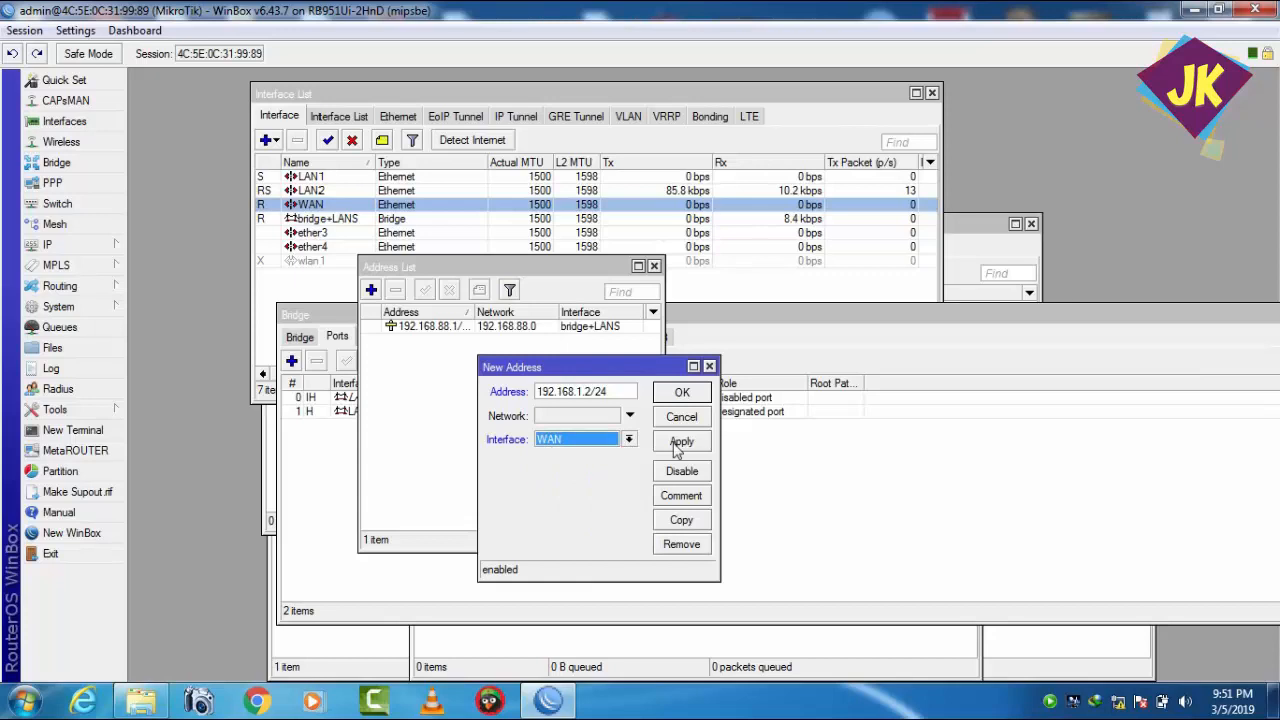
pyautogui.click(680, 441)
pyautogui.click(680, 393)
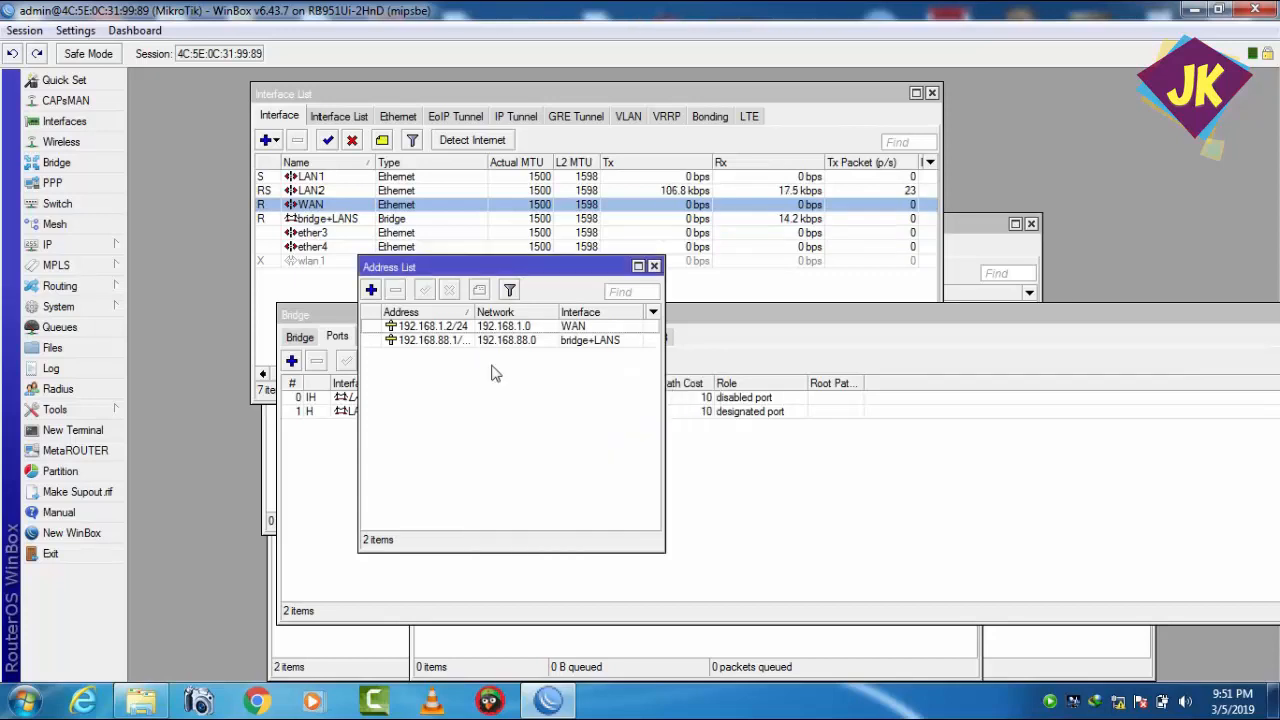
pyautogui.click(100, 245)
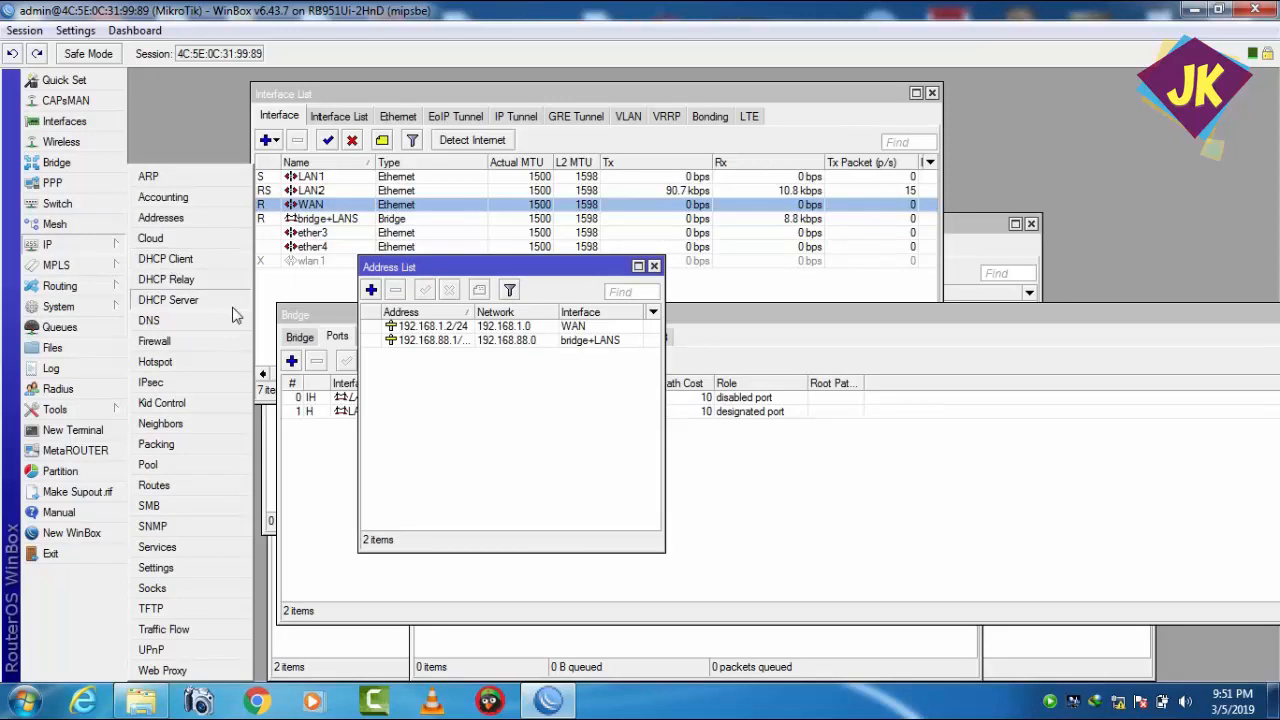
pyautogui.click(483, 428)
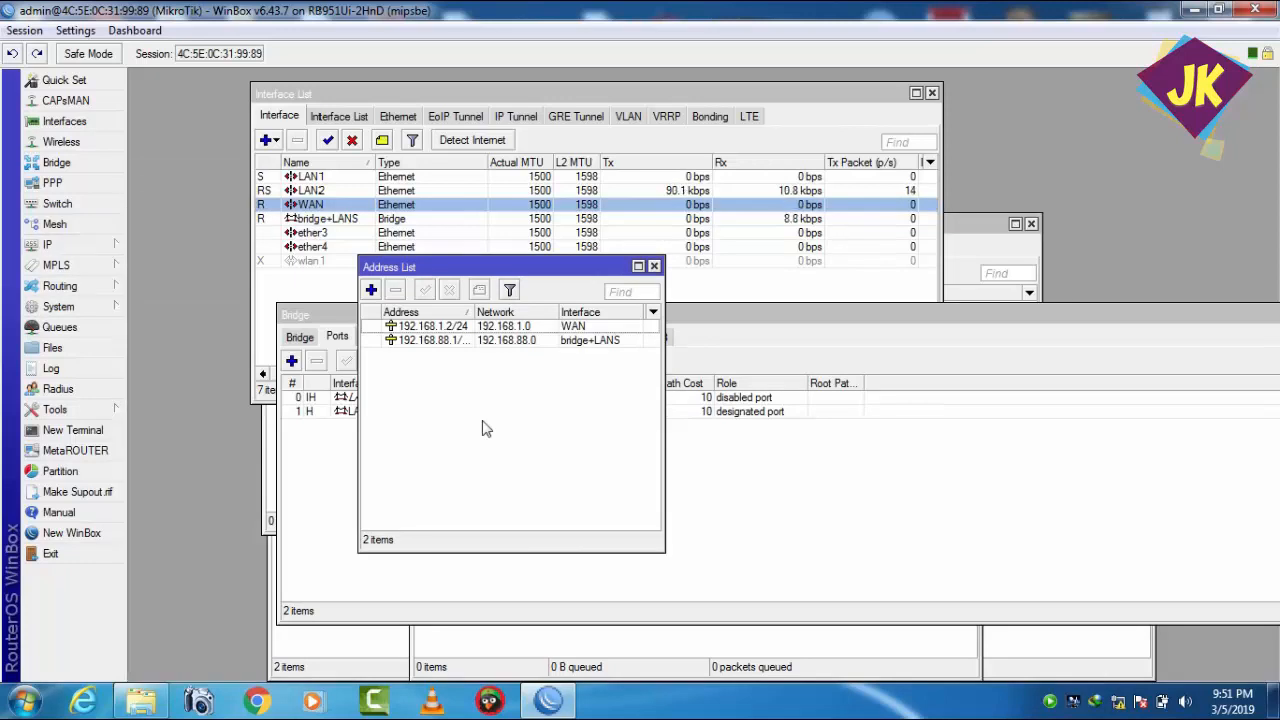
pyautogui.click(436, 328)
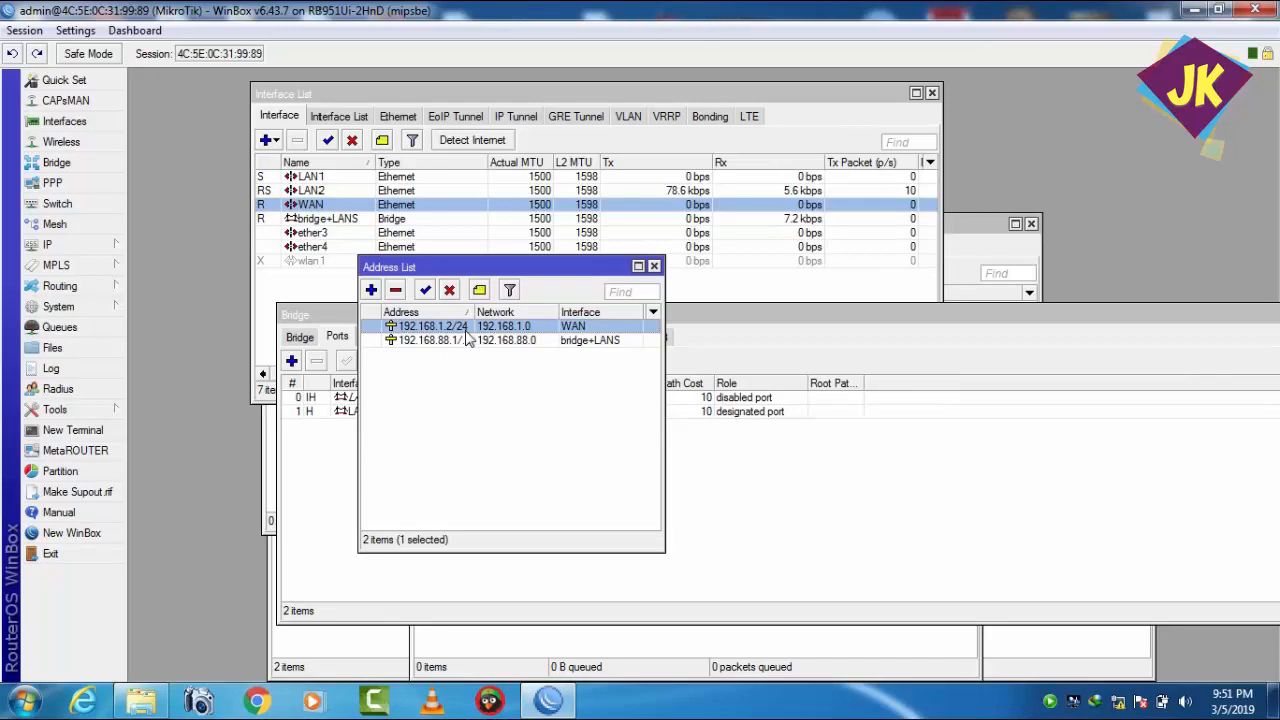
# Add a static default route for destination 0.0.0.0/0 with gateway 192.168.1.1.
pyautogui.click(90, 244)
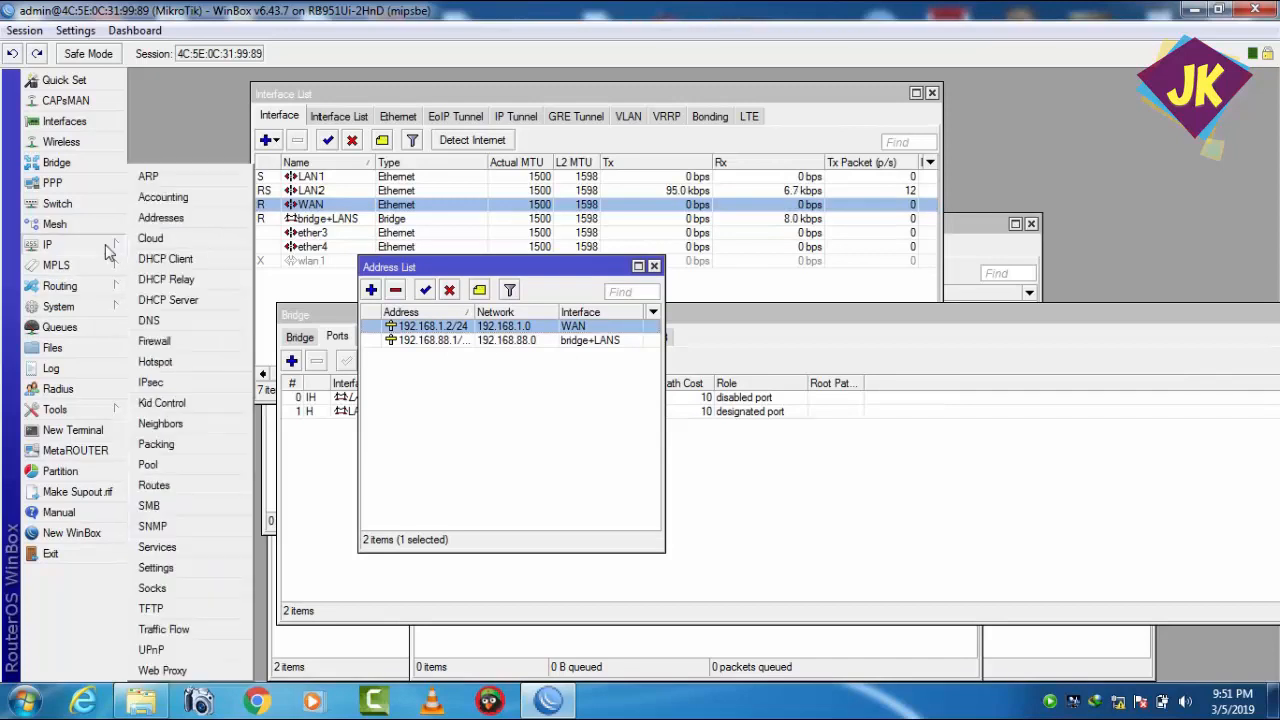
pyautogui.click(165, 492)
pyautogui.moveTo(369, 371); pyautogui.dragTo(375, 338)
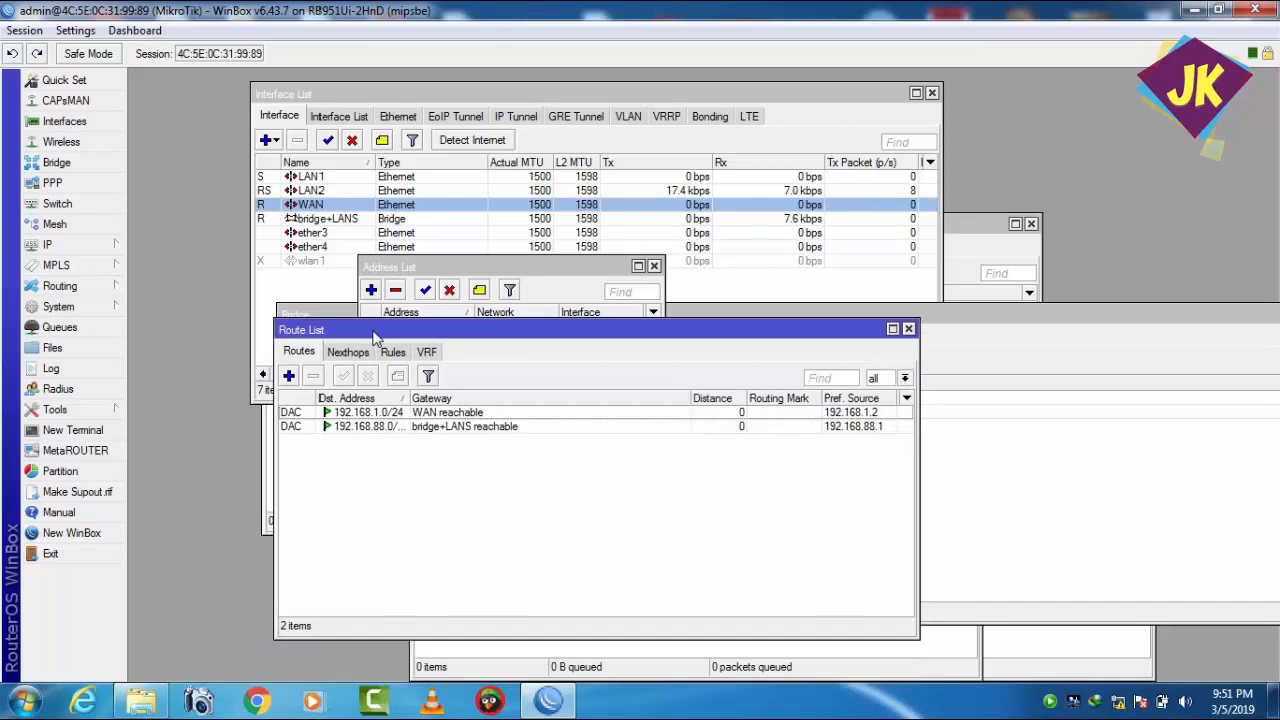
pyautogui.click(288, 375)
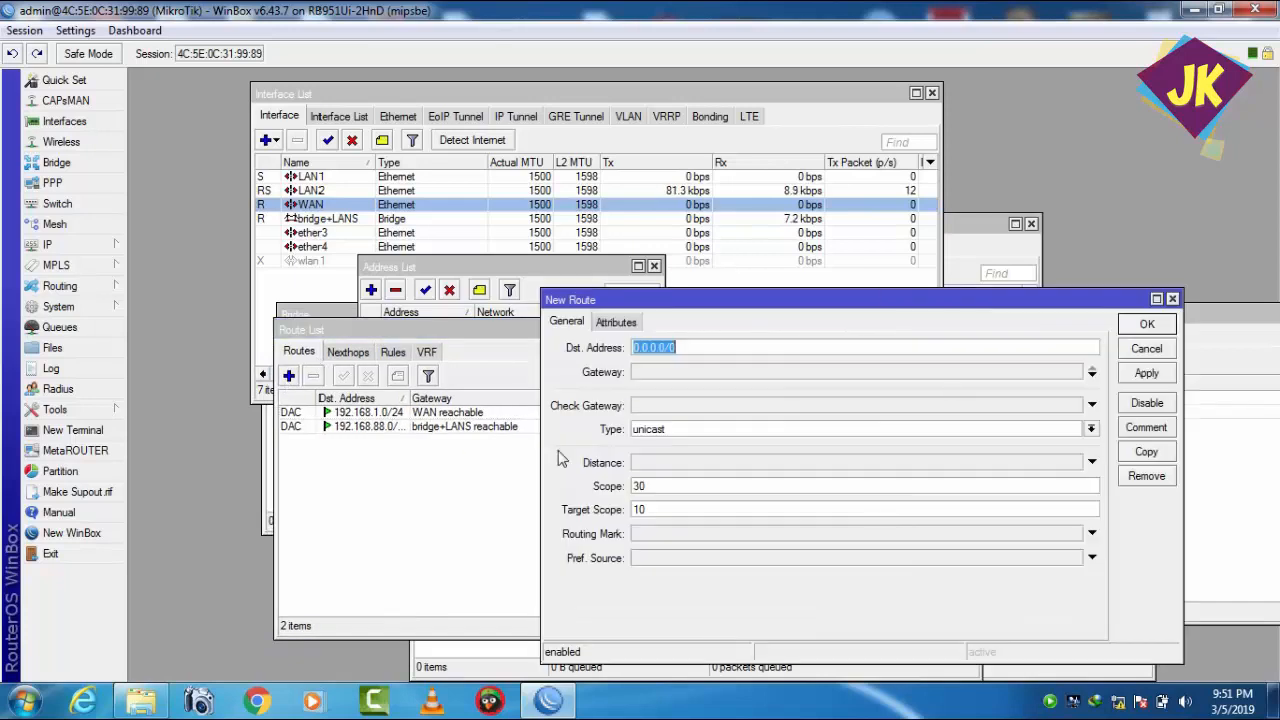
pyautogui.click(645, 373)
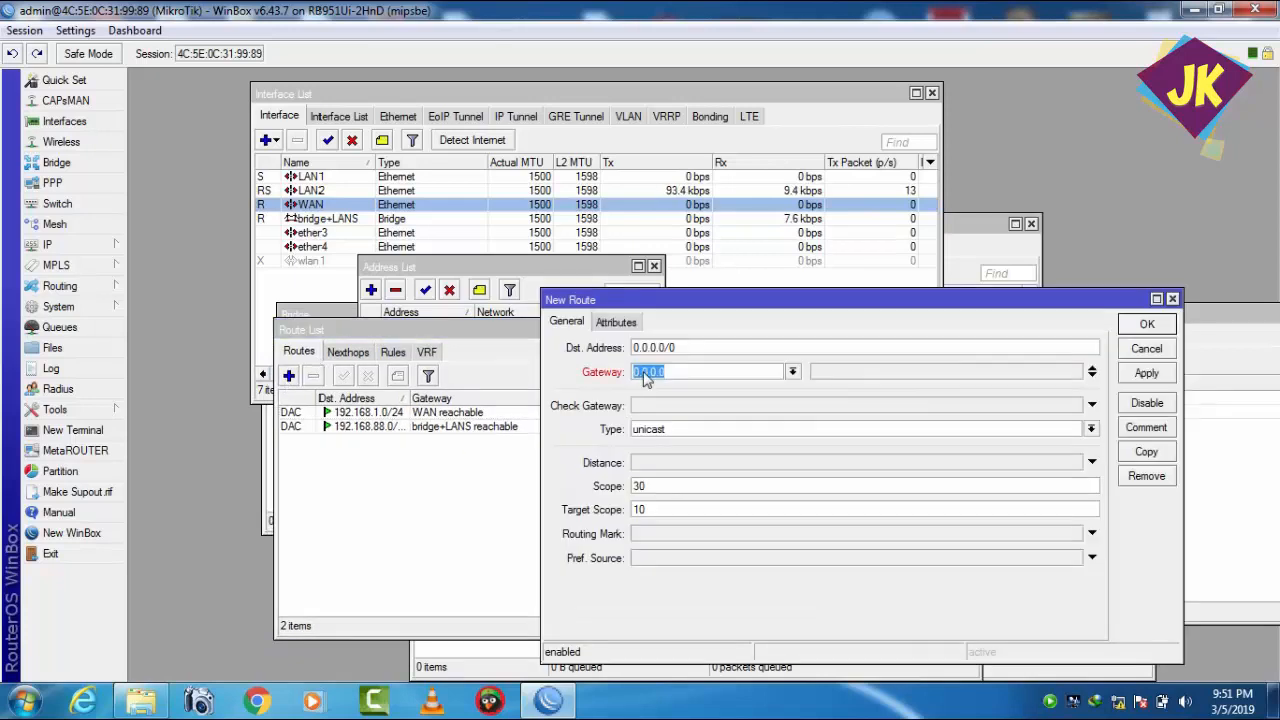
pyautogui.write('192.168')
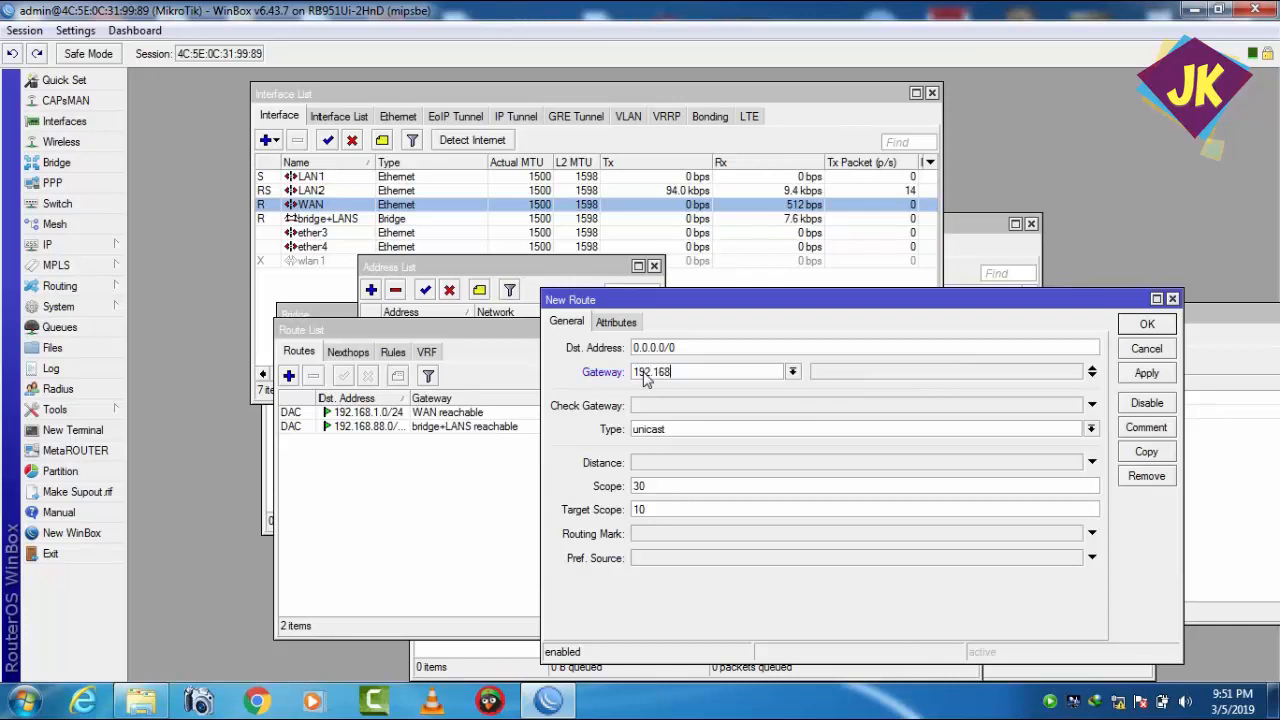
pyautogui.write('.')
pyautogui.write('88.')
pyautogui.press('BackSpace')
pyautogui.write('1')
pyautogui.write('.1.1')
pyautogui.click(1133, 373)
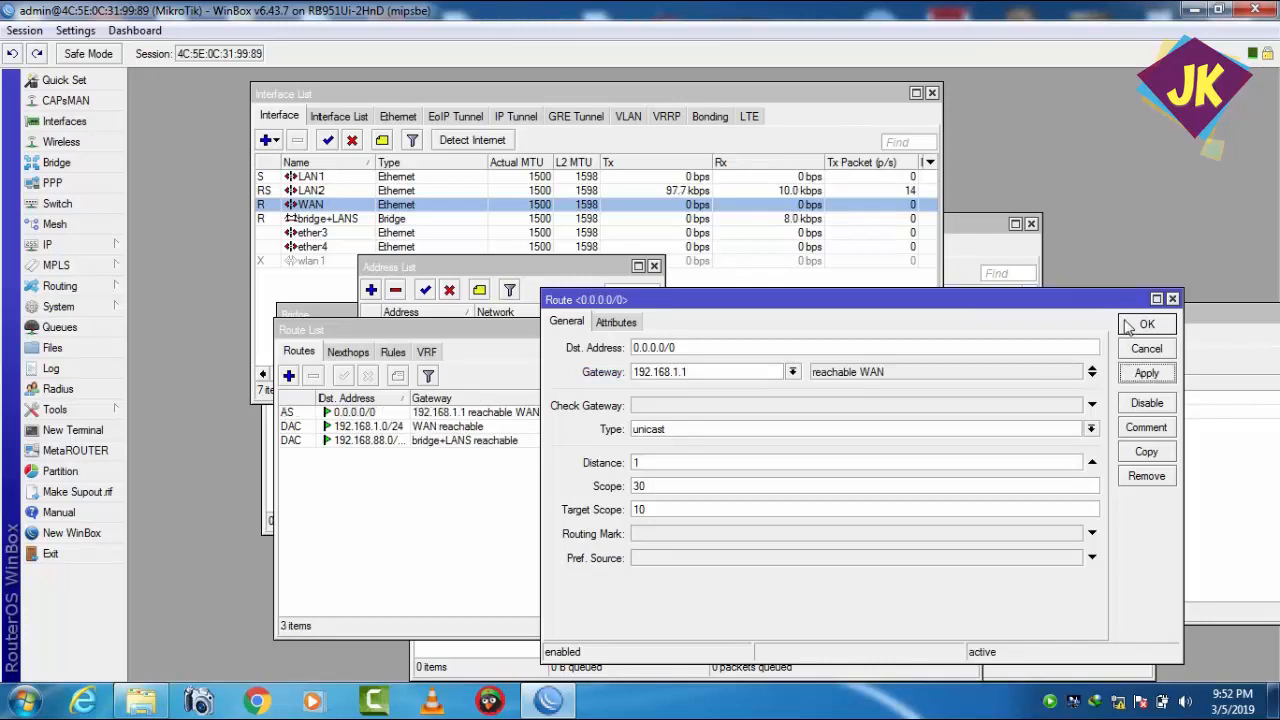
pyautogui.click(1127, 330)
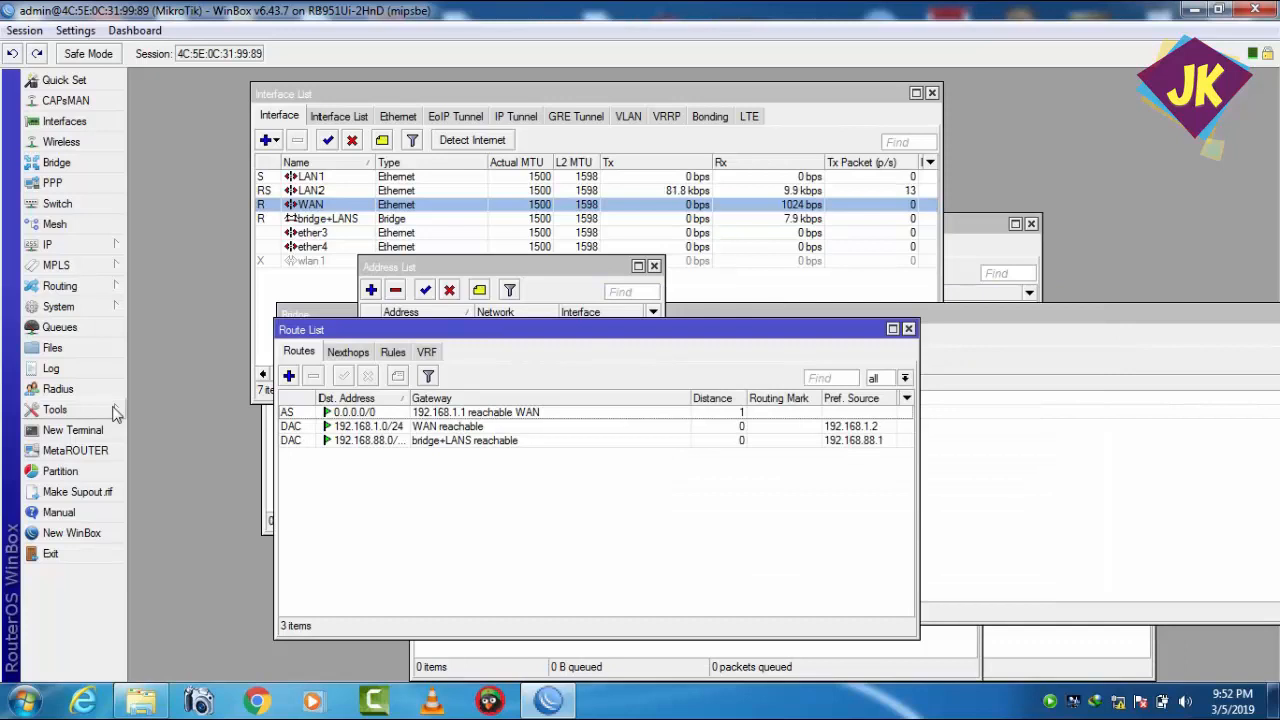
# Ping google.com from a new router terminal to test internet connectivity, and close the terminal.
pyautogui.click(112, 434)
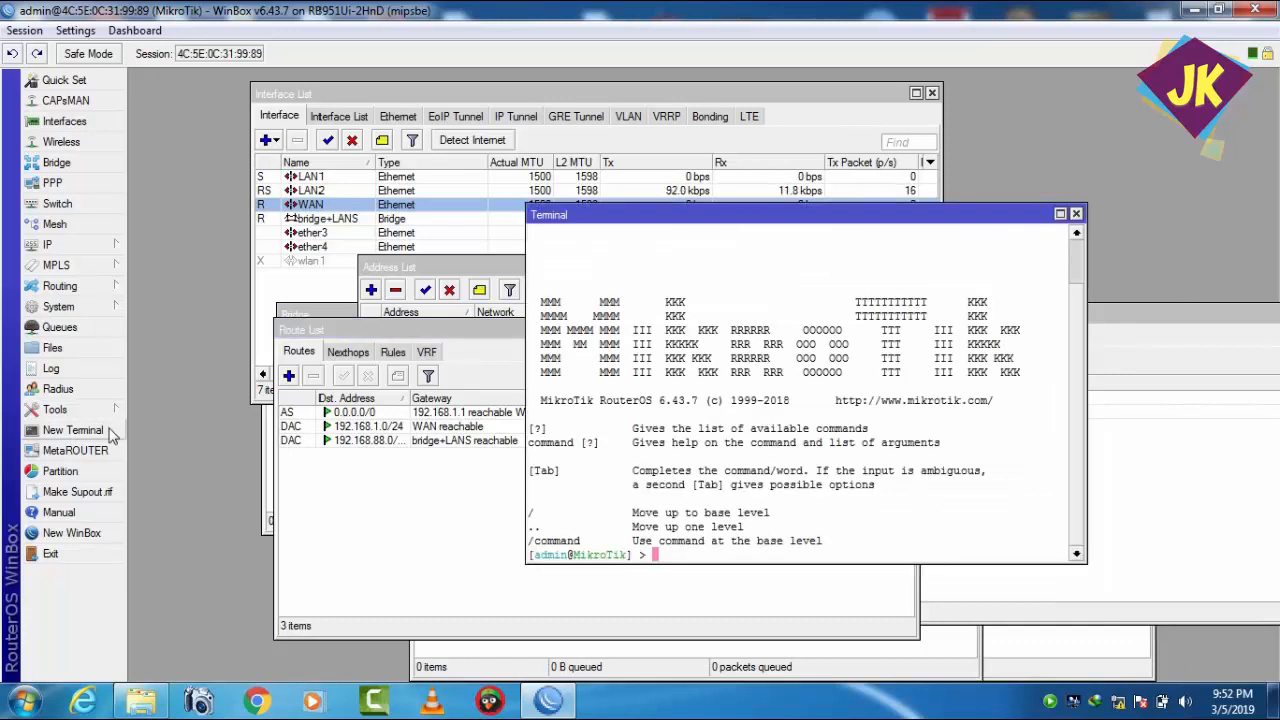
pyautogui.write('ping goog')
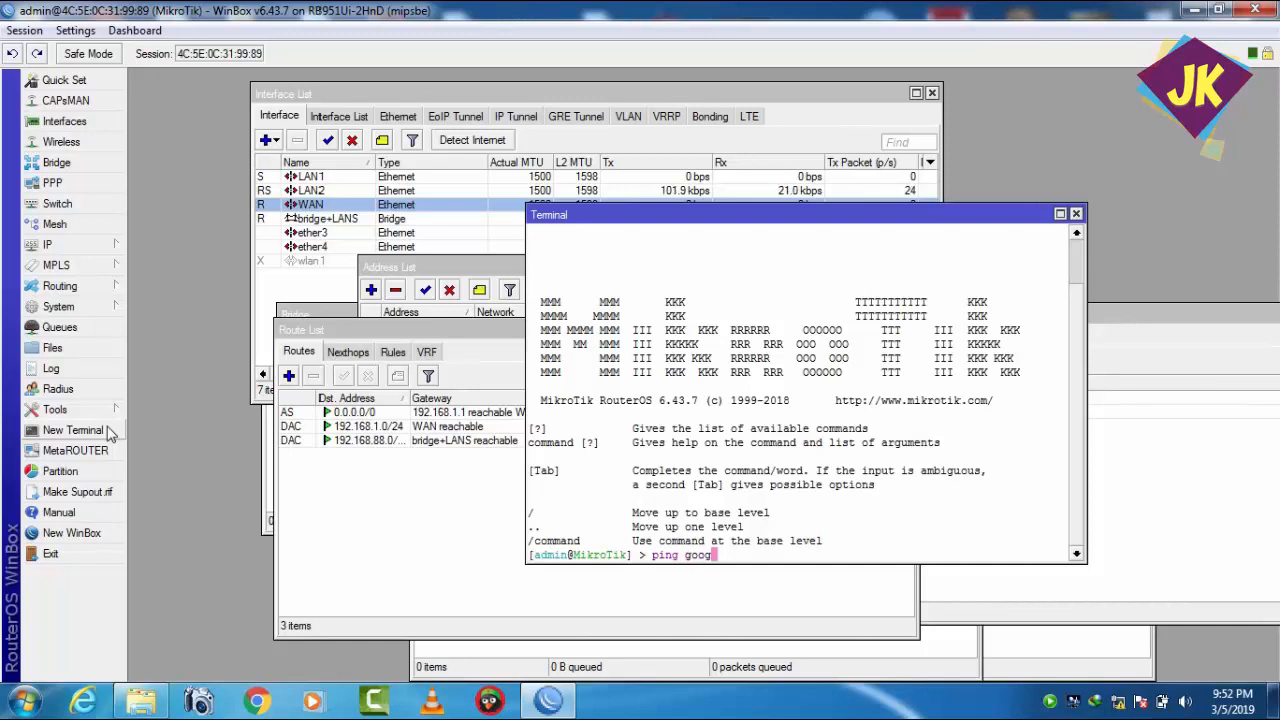
pyautogui.write('le.com')
pyautogui.press('Return')
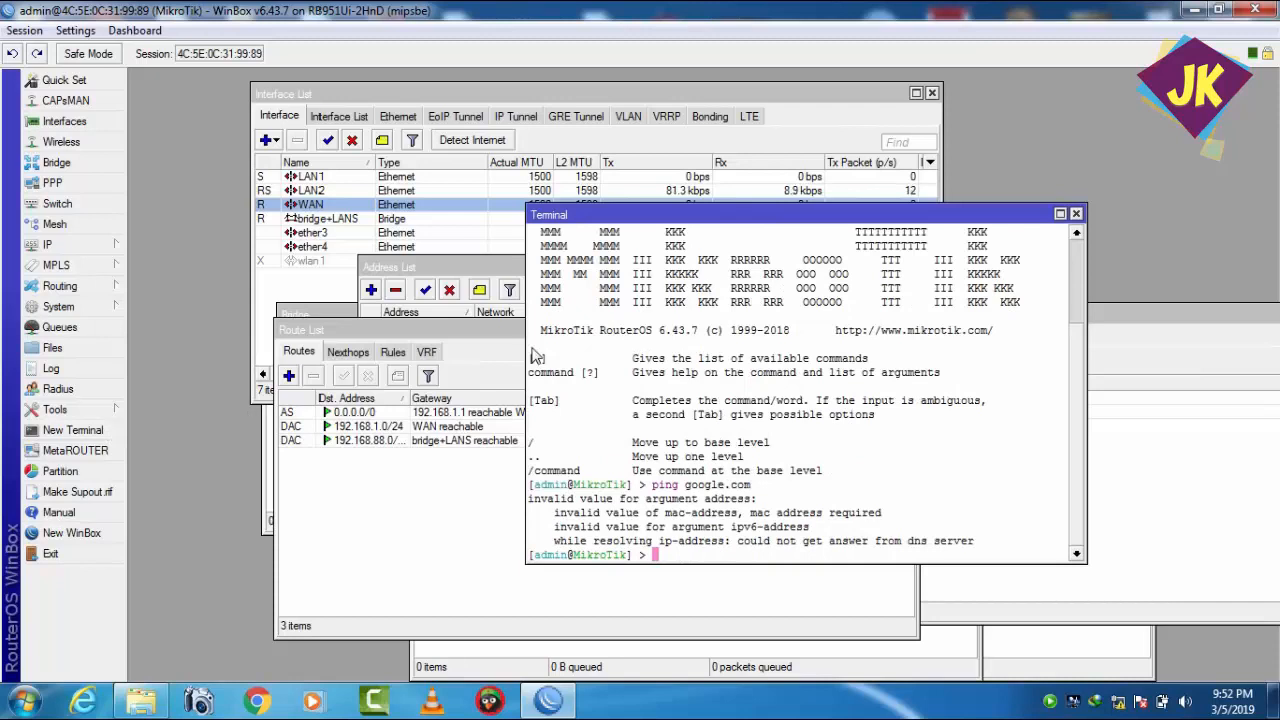
pyautogui.moveTo(629, 215); pyautogui.dragTo(663, 281)
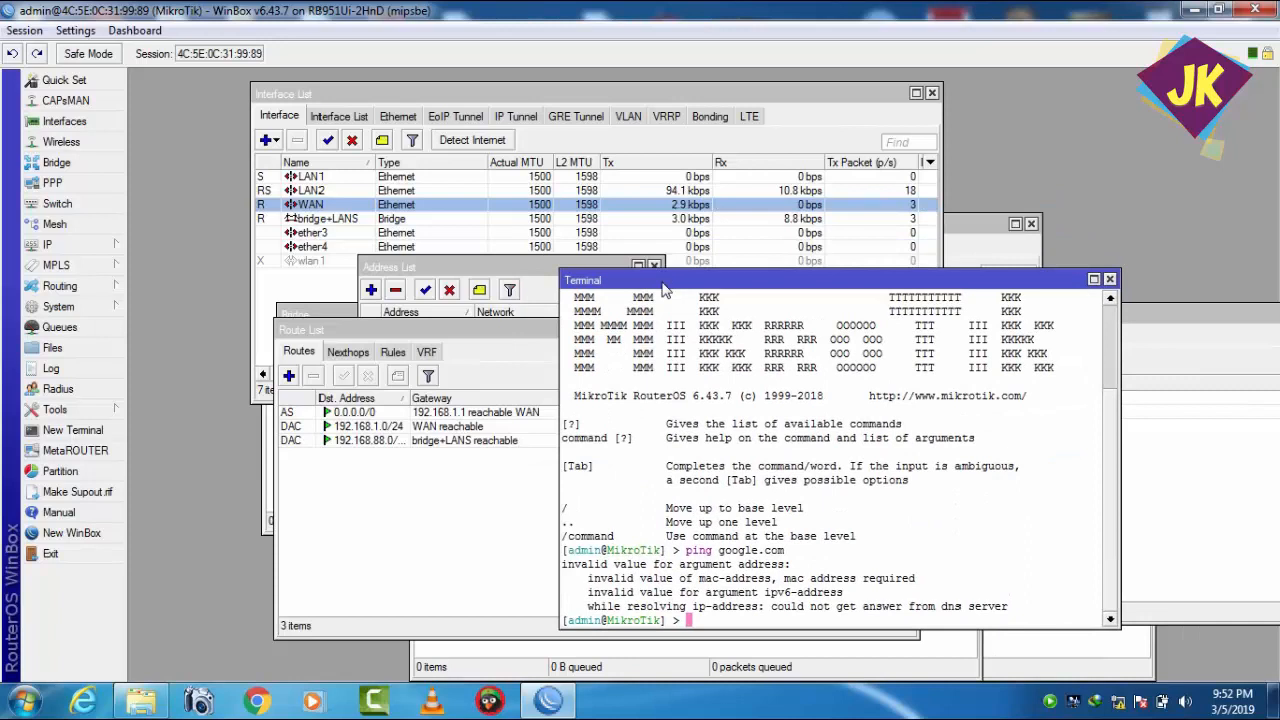
pyautogui.click(1109, 280)
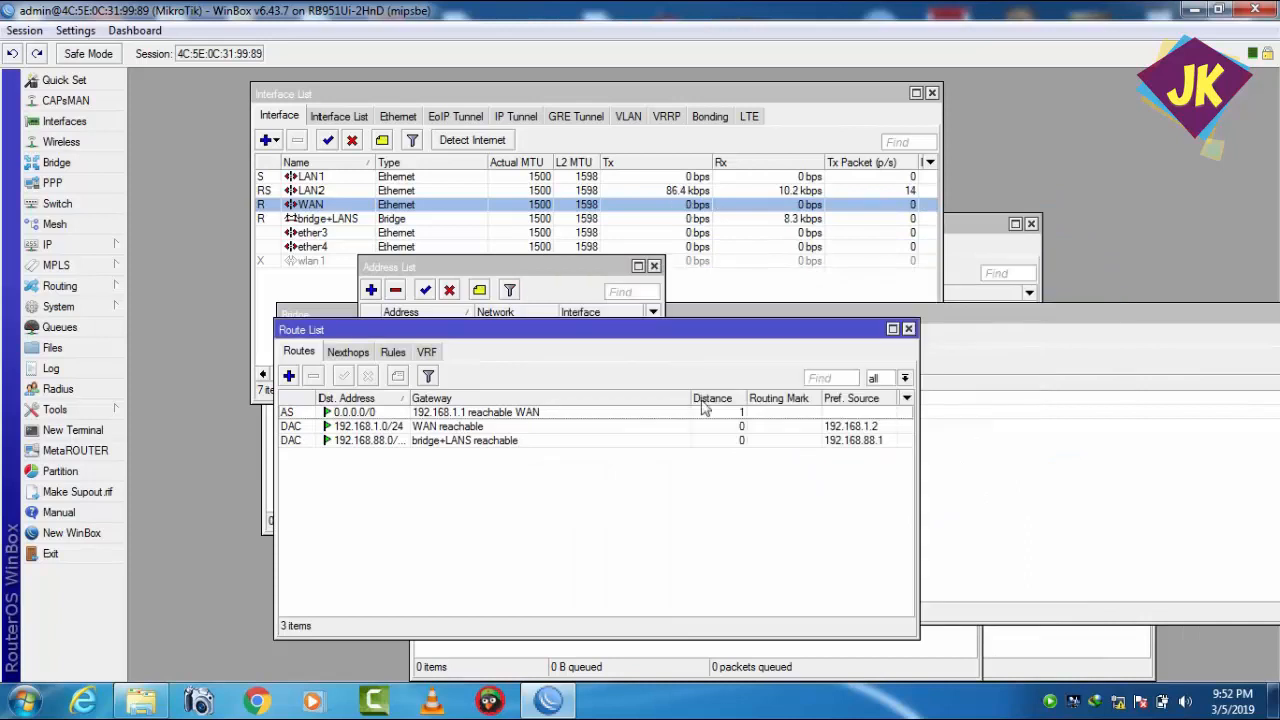
# Review the general settings of the 0.0.0.0/0 default route and close them without editing.
pyautogui.doubleClick(464, 415)
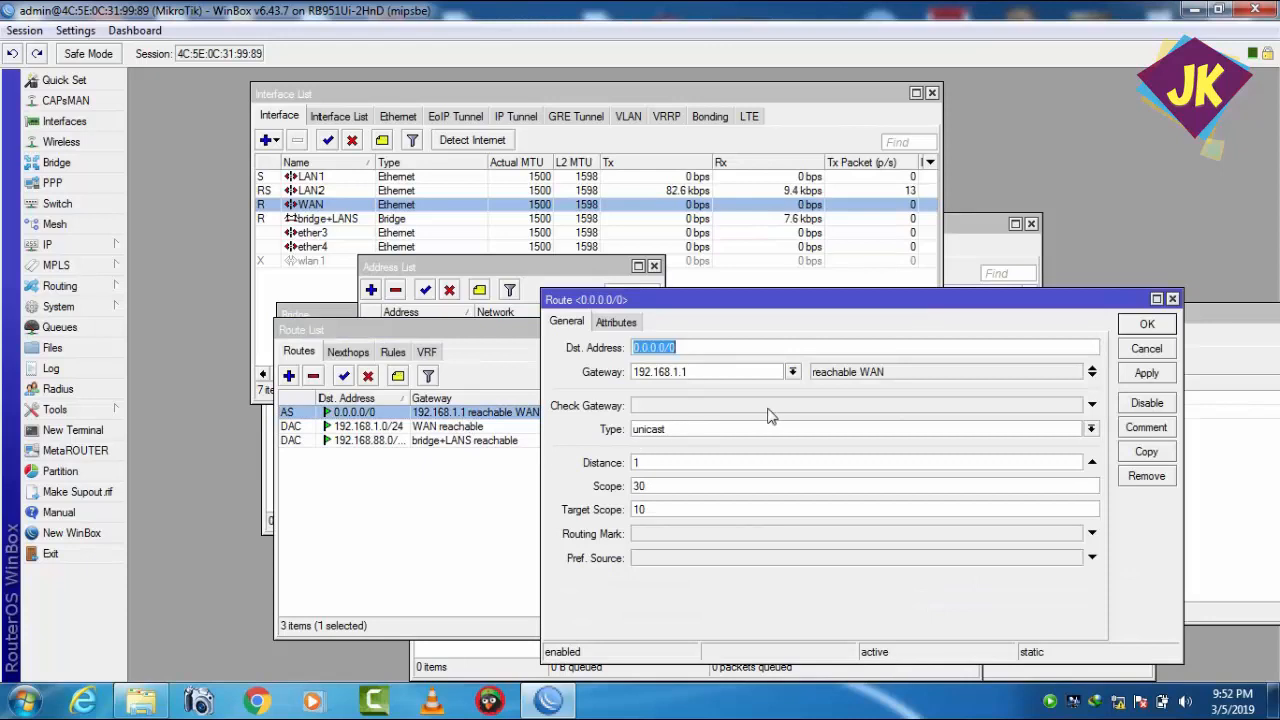
pyautogui.click(1146, 373)
pyautogui.click(1146, 325)
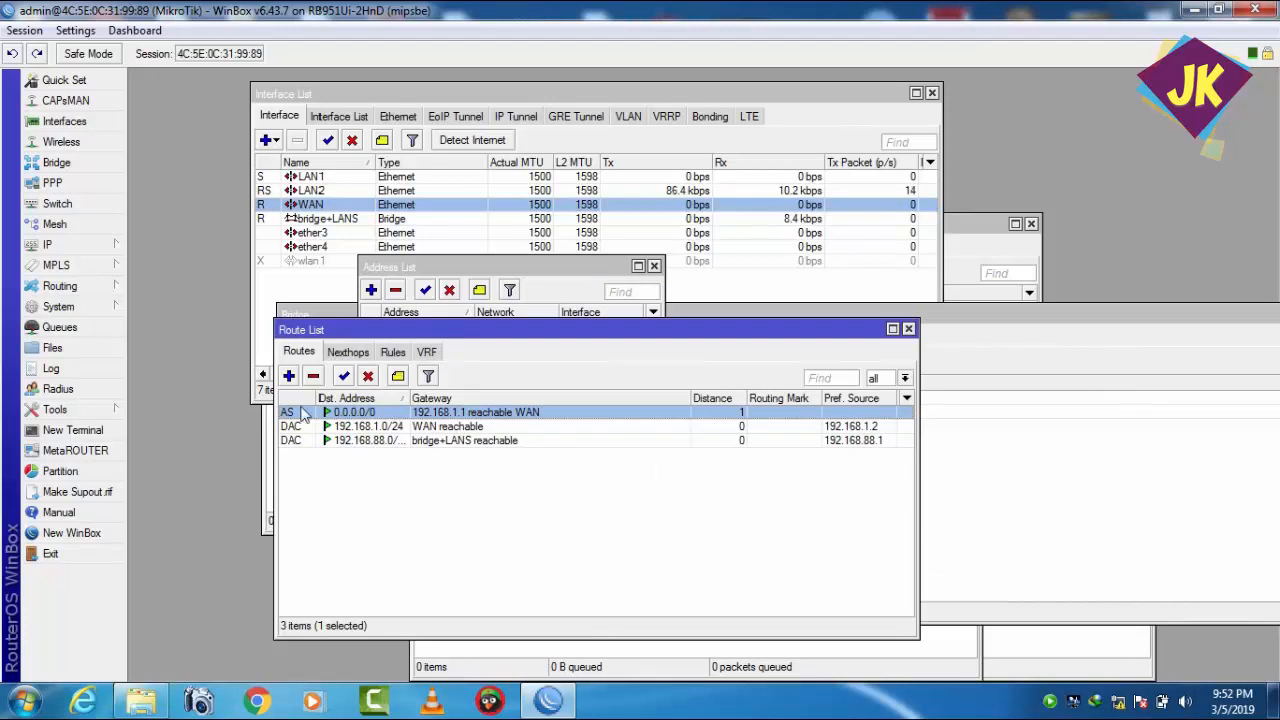
# Review the WAN interface's IP address entry in the address list and close it without editing.
pyautogui.moveTo(408, 330); pyautogui.dragTo(301, 322)
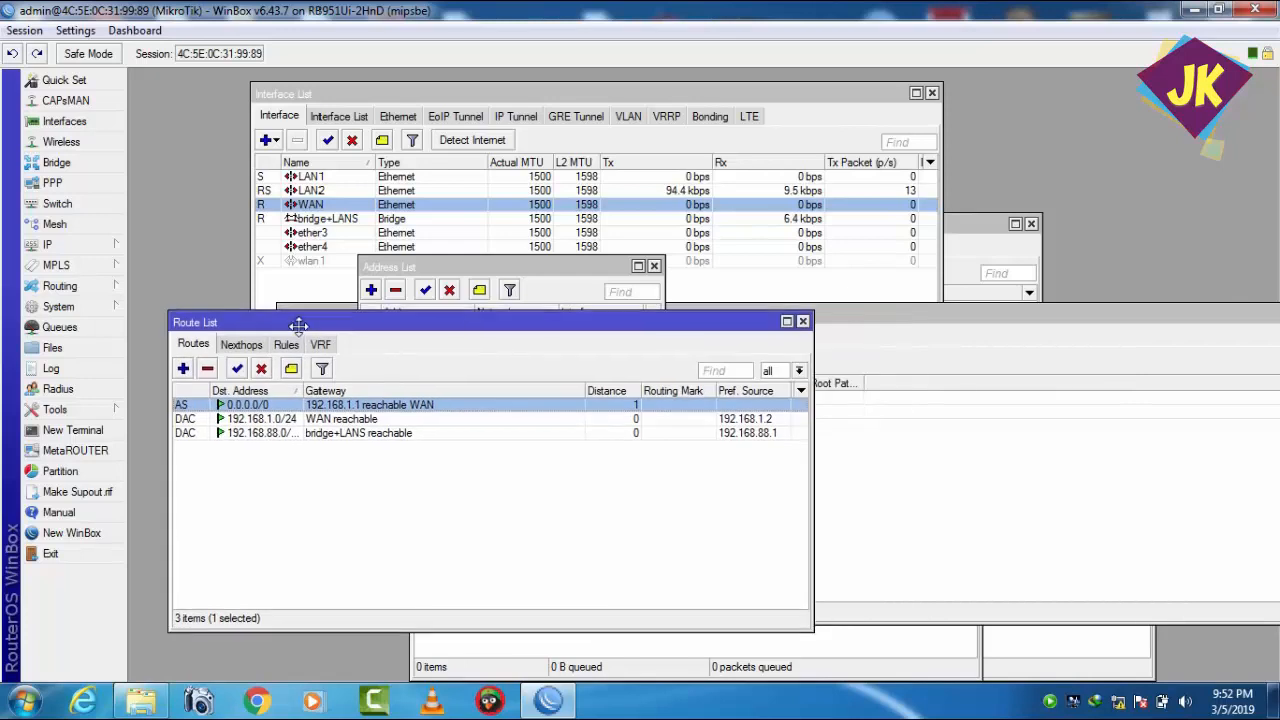
pyautogui.click(376, 271)
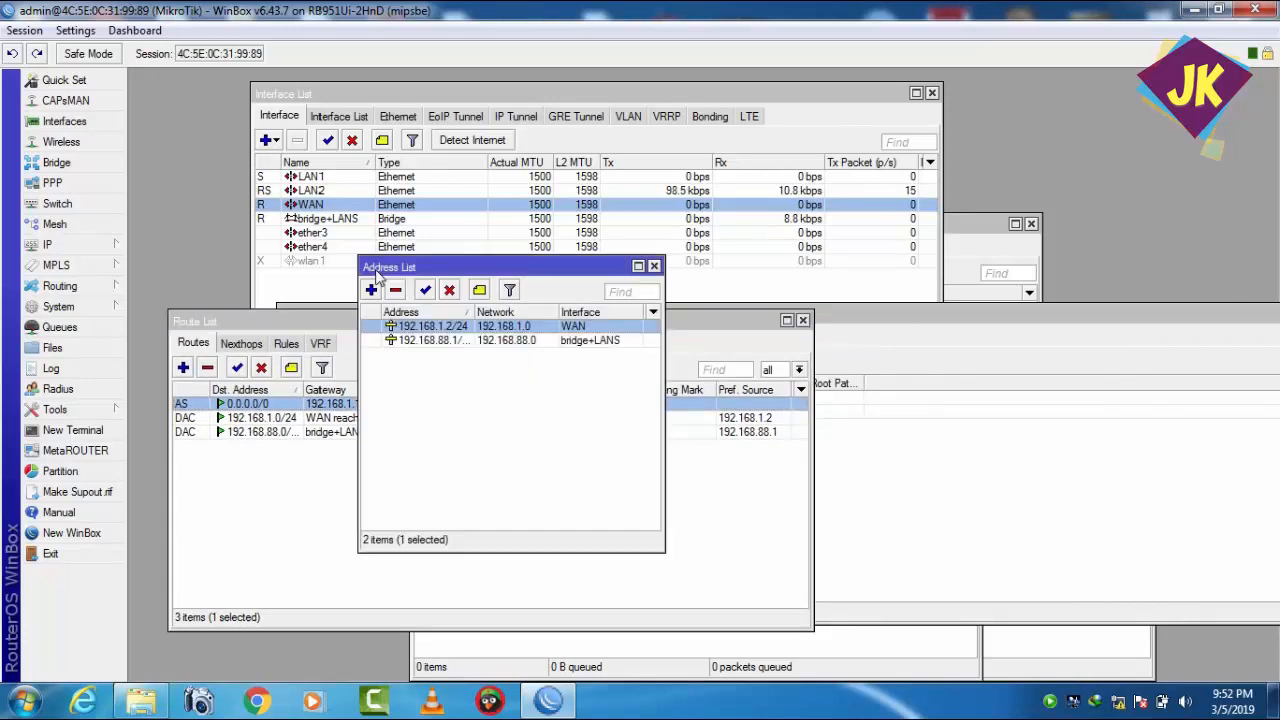
pyautogui.doubleClick(418, 327)
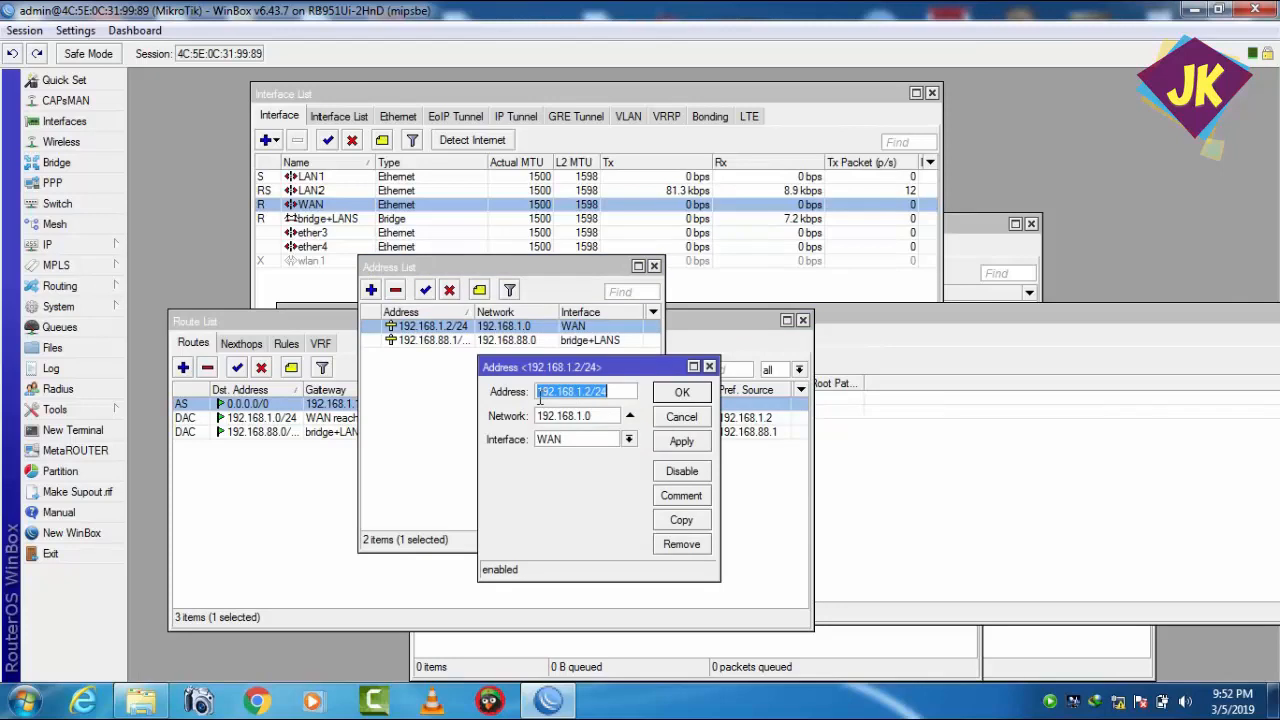
pyautogui.click(590, 392)
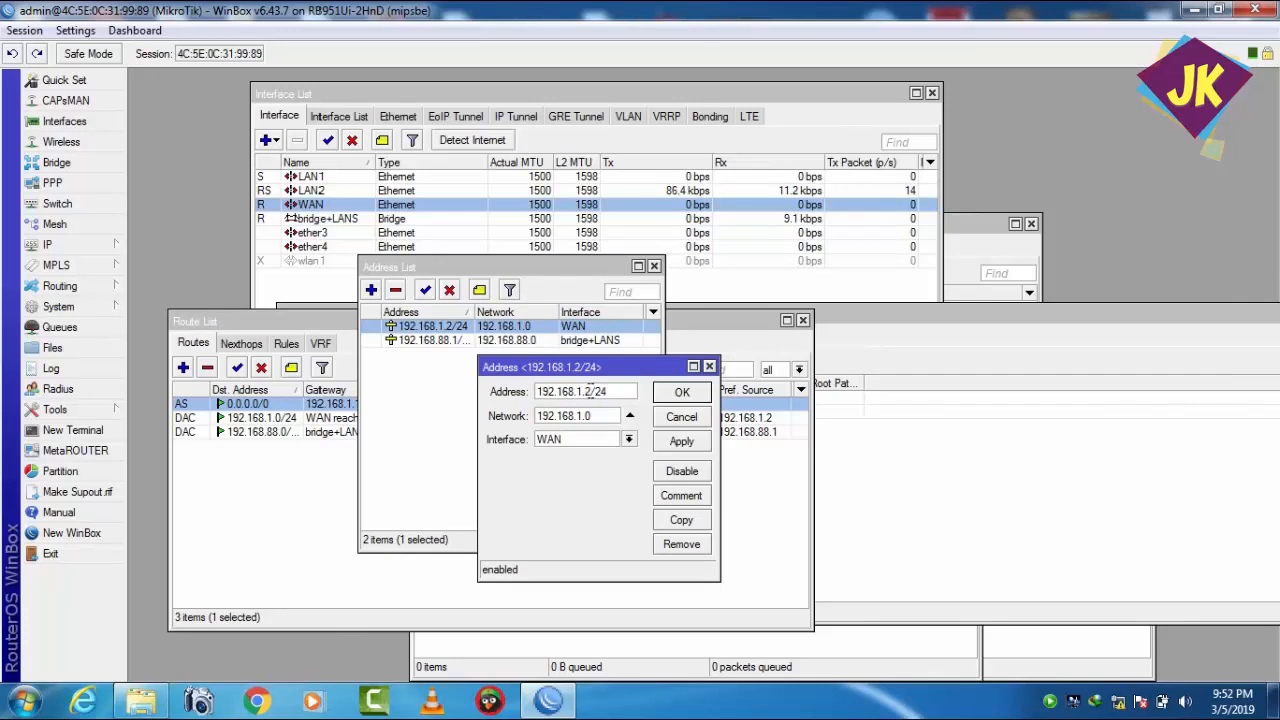
pyautogui.click(693, 444)
pyautogui.click(682, 395)
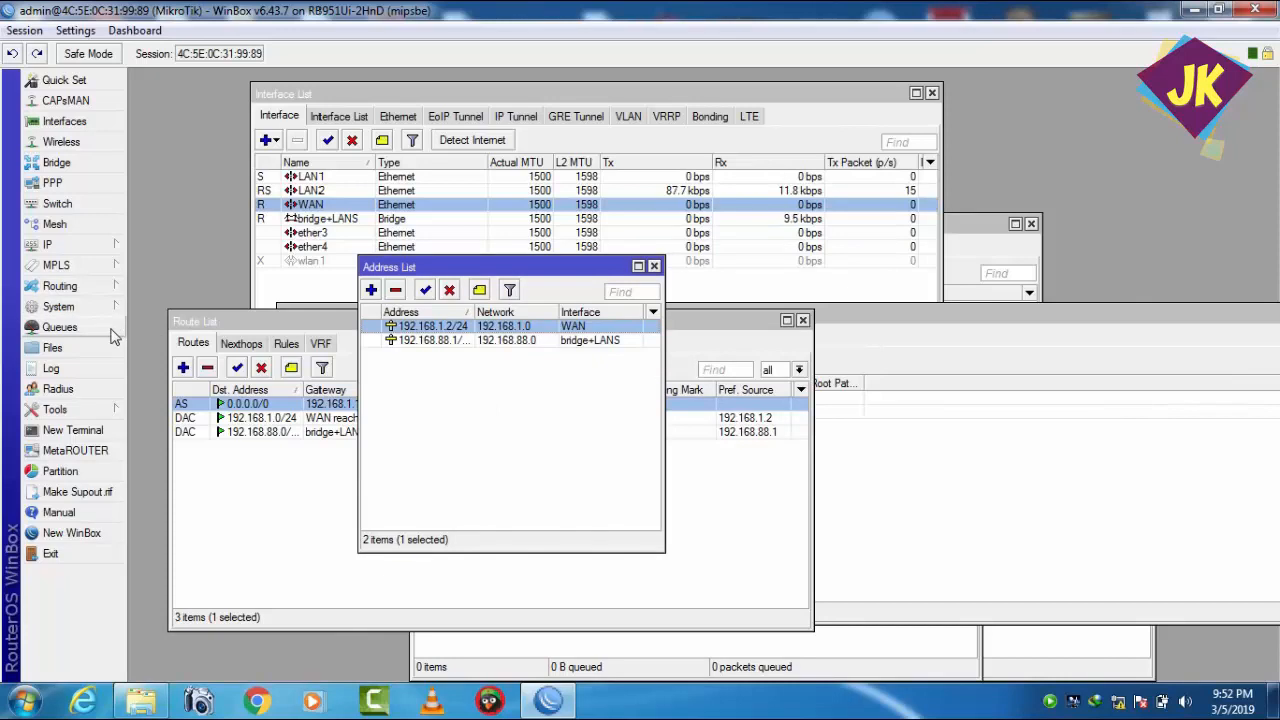
# Configure the DNS servers as 8.8.8.8 and 8.8.4.4 and allow remote requests.
pyautogui.click(100, 245)
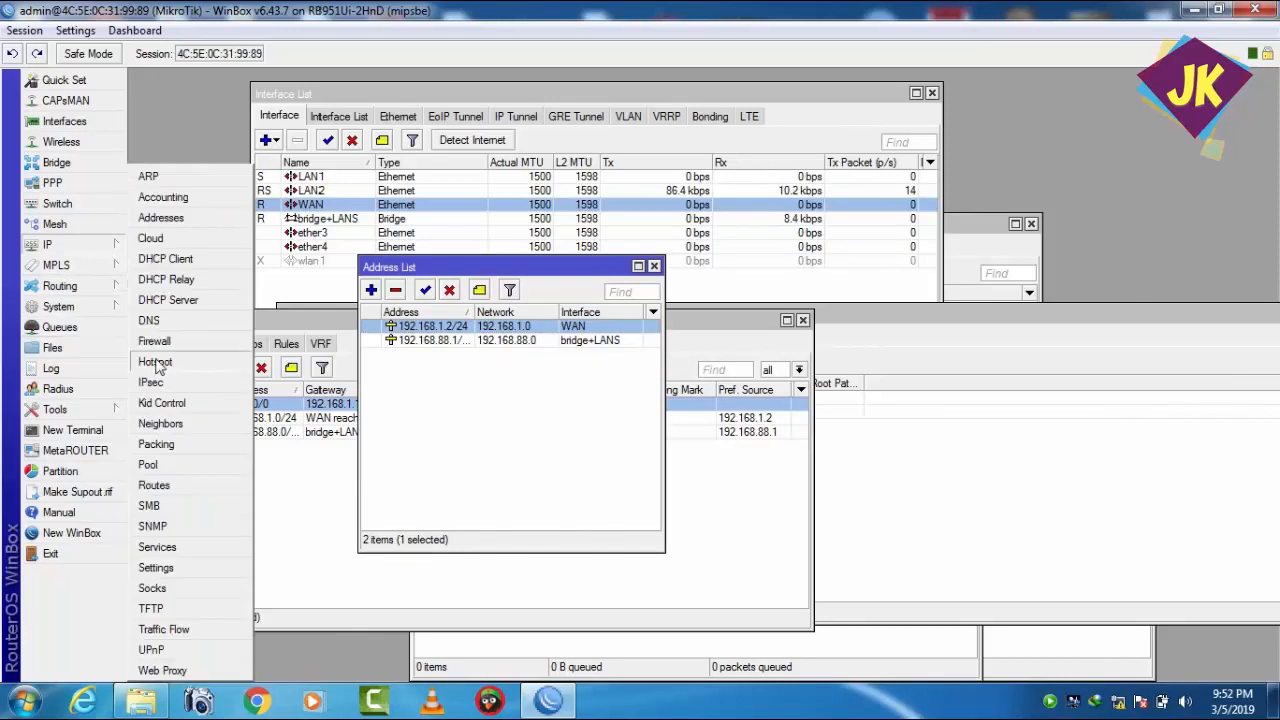
pyautogui.click(160, 320)
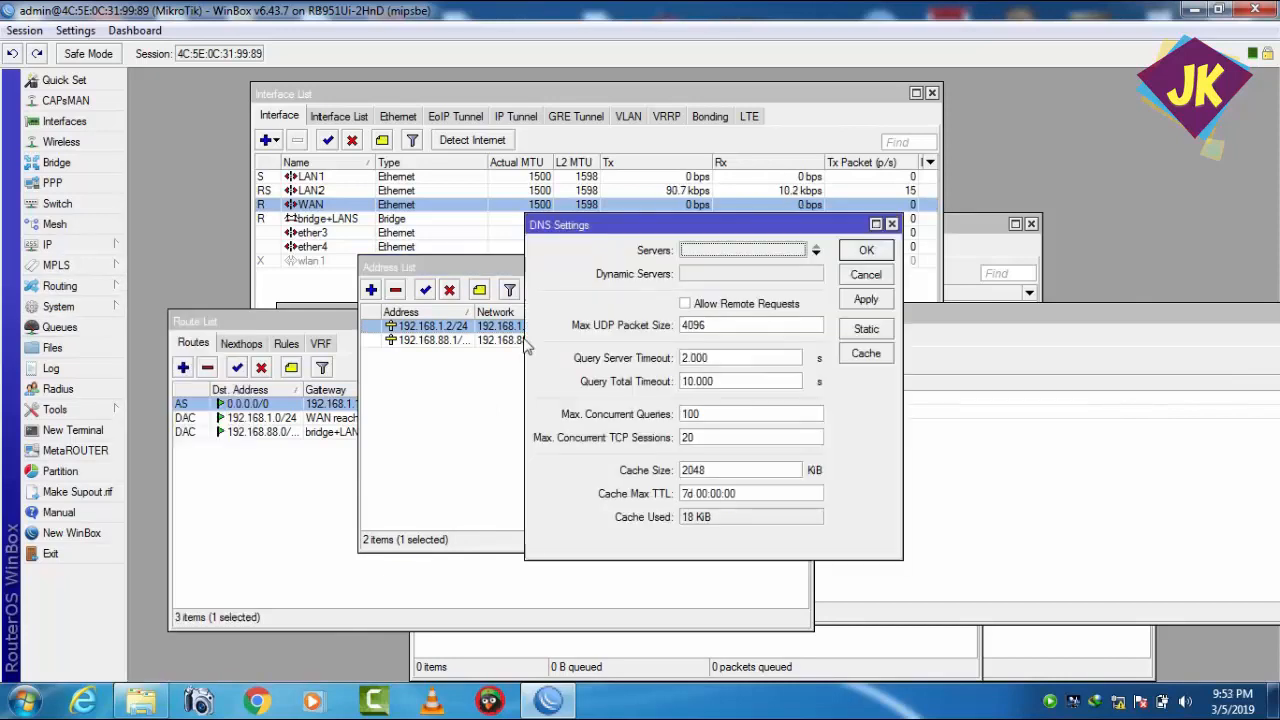
pyautogui.click(707, 247)
pyautogui.write('8.8.8')
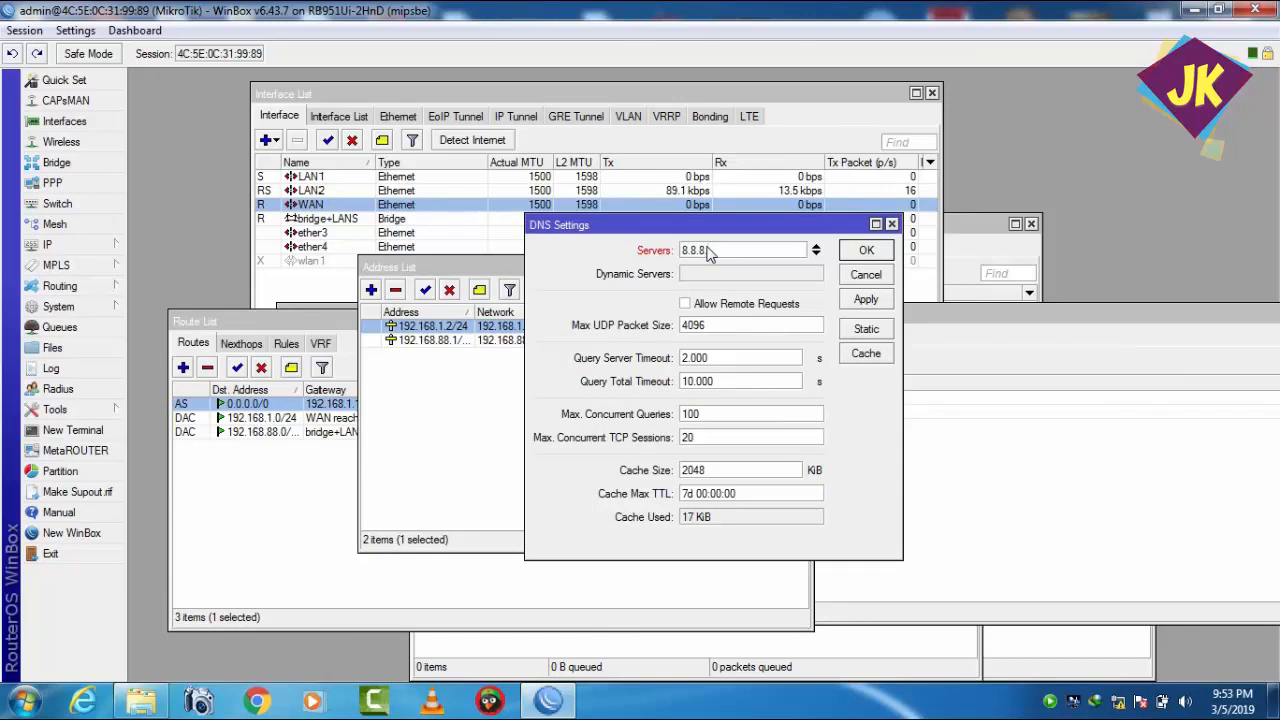
pyautogui.write('.8')
pyautogui.click(816, 254)
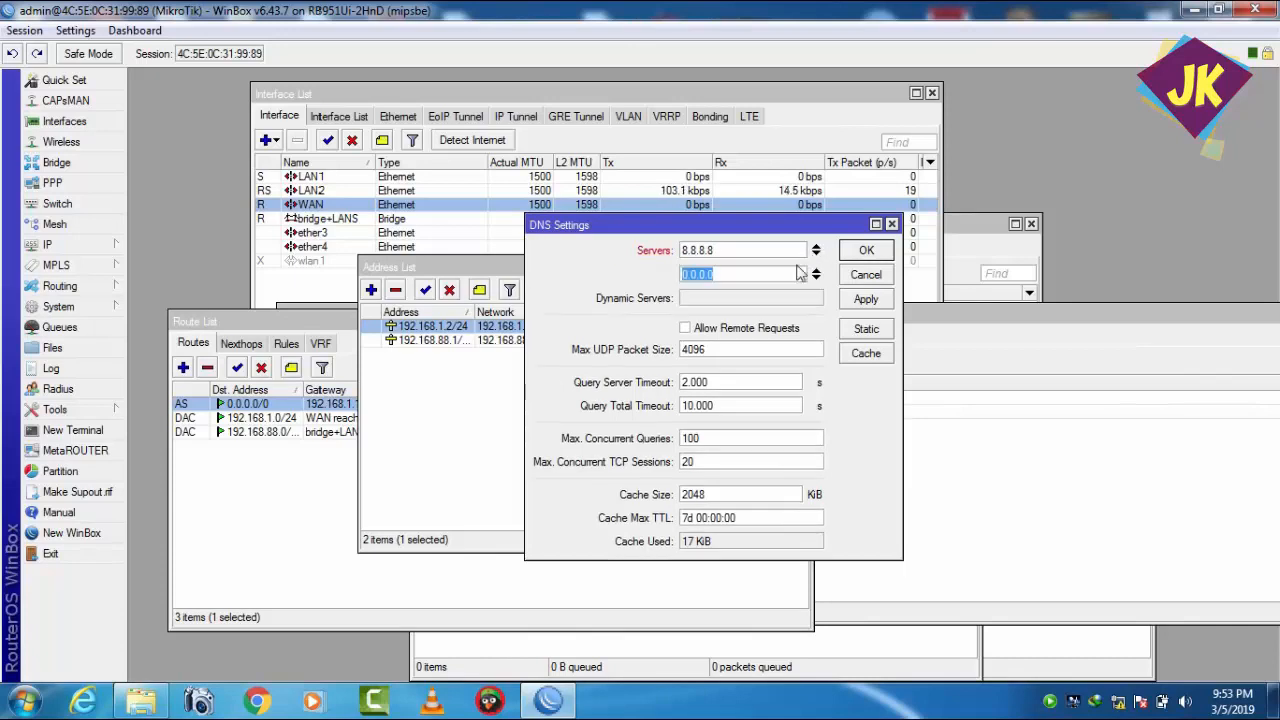
pyautogui.write('8.8.4.4')
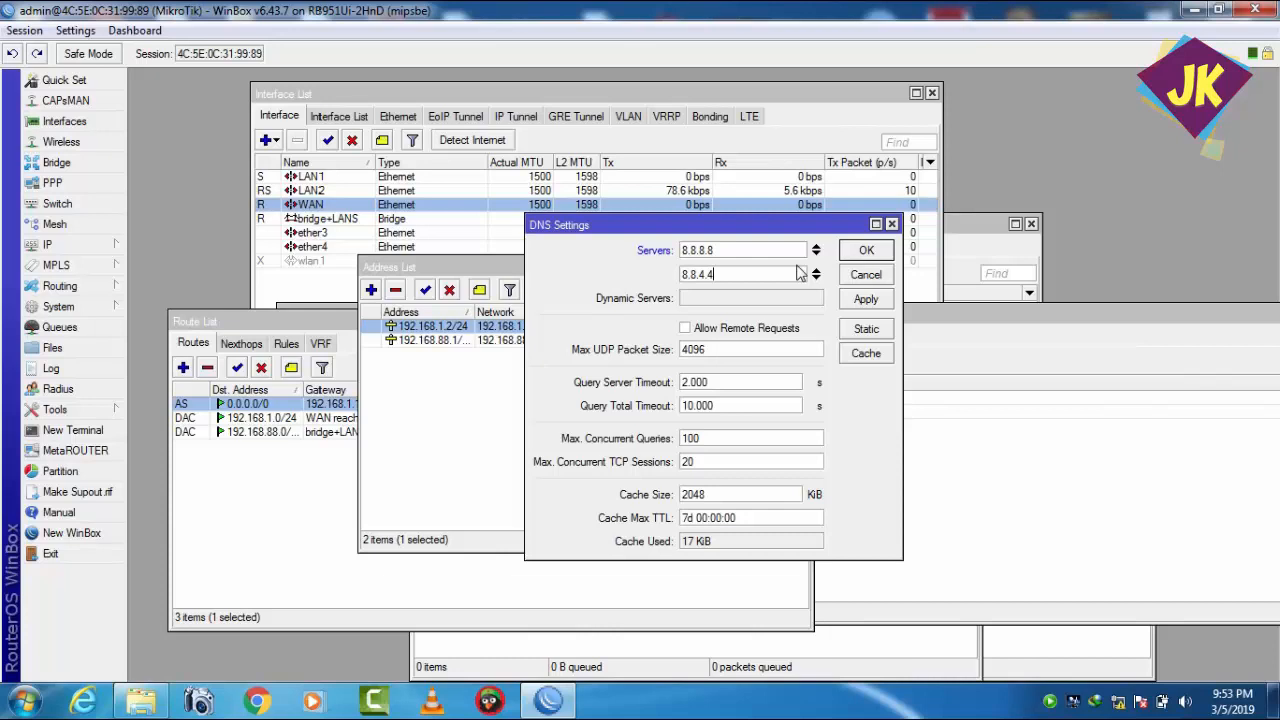
pyautogui.click(721, 333)
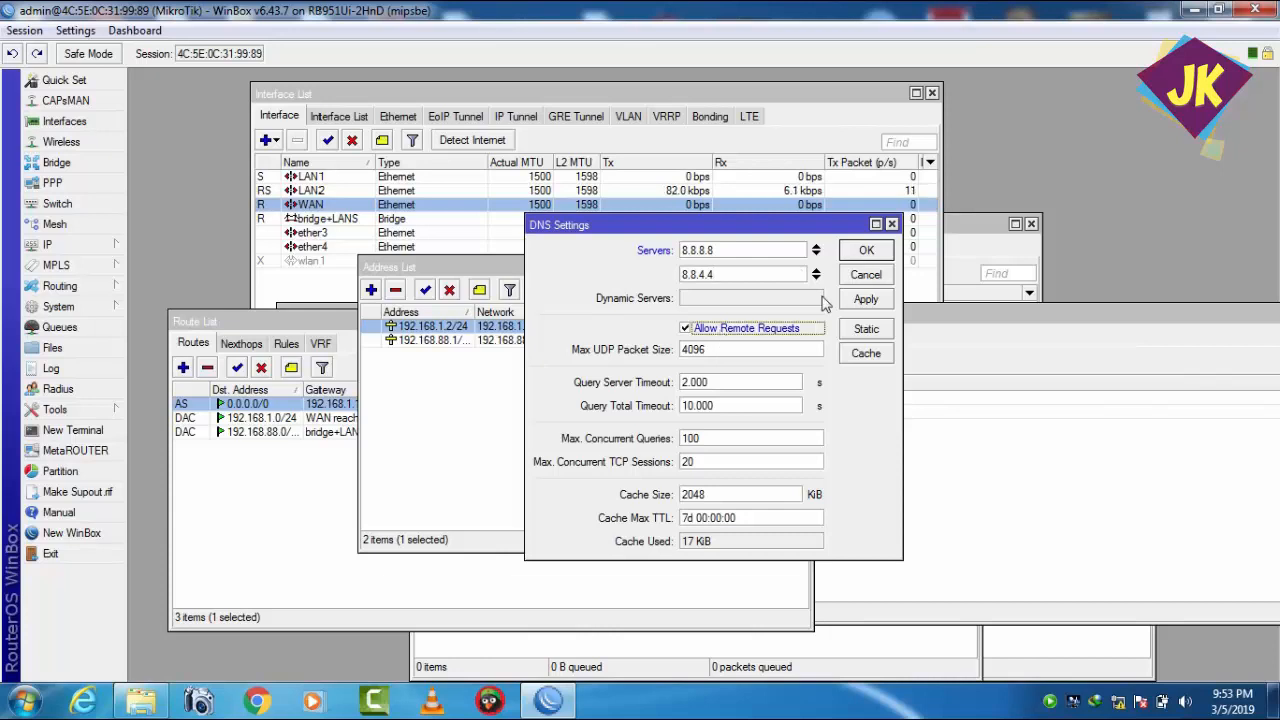
pyautogui.click(865, 255)
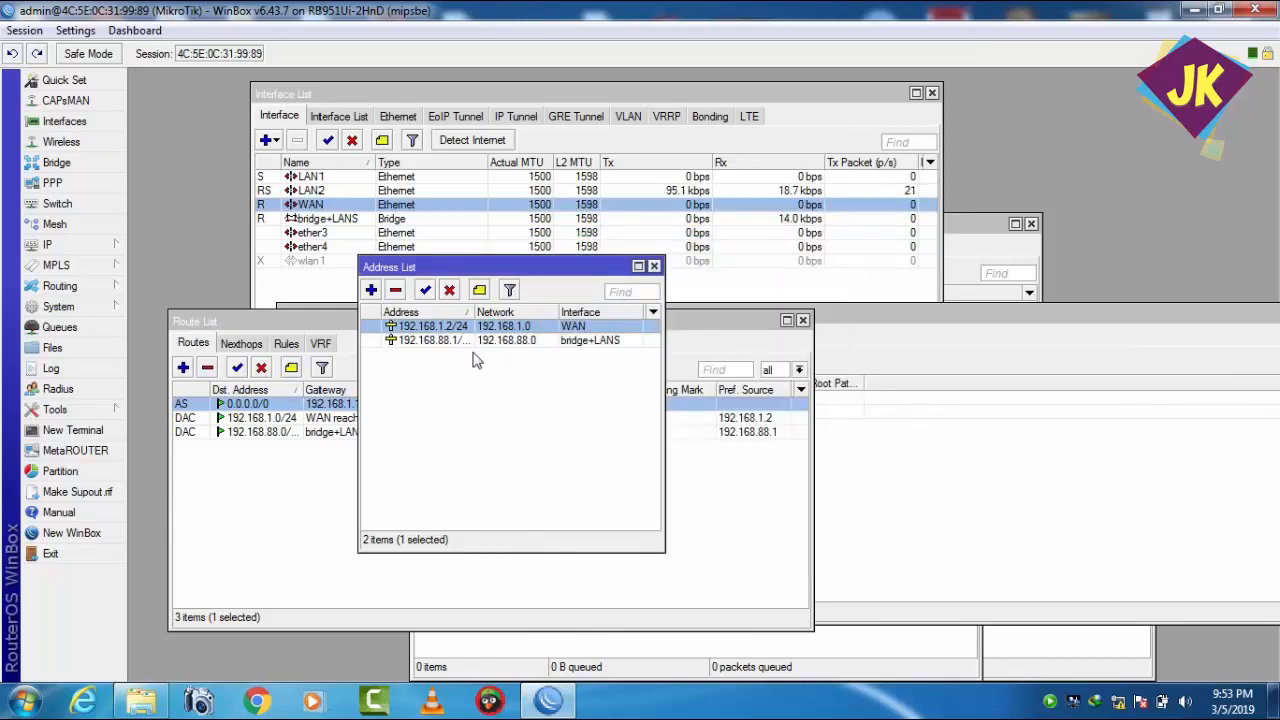
# Test name resolution by pinging google.com from a new router terminal, and close the terminal.
pyautogui.click(95, 431)
pyautogui.write('pi')
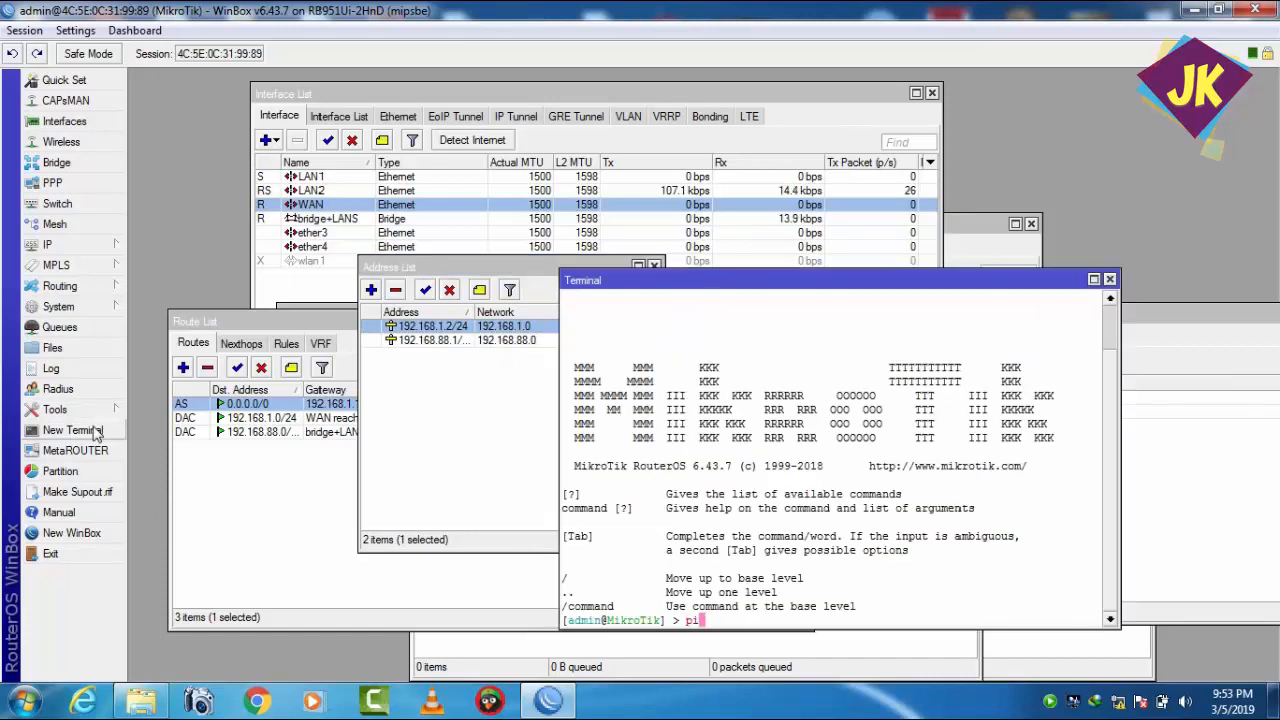
pyautogui.write('ng googlr')
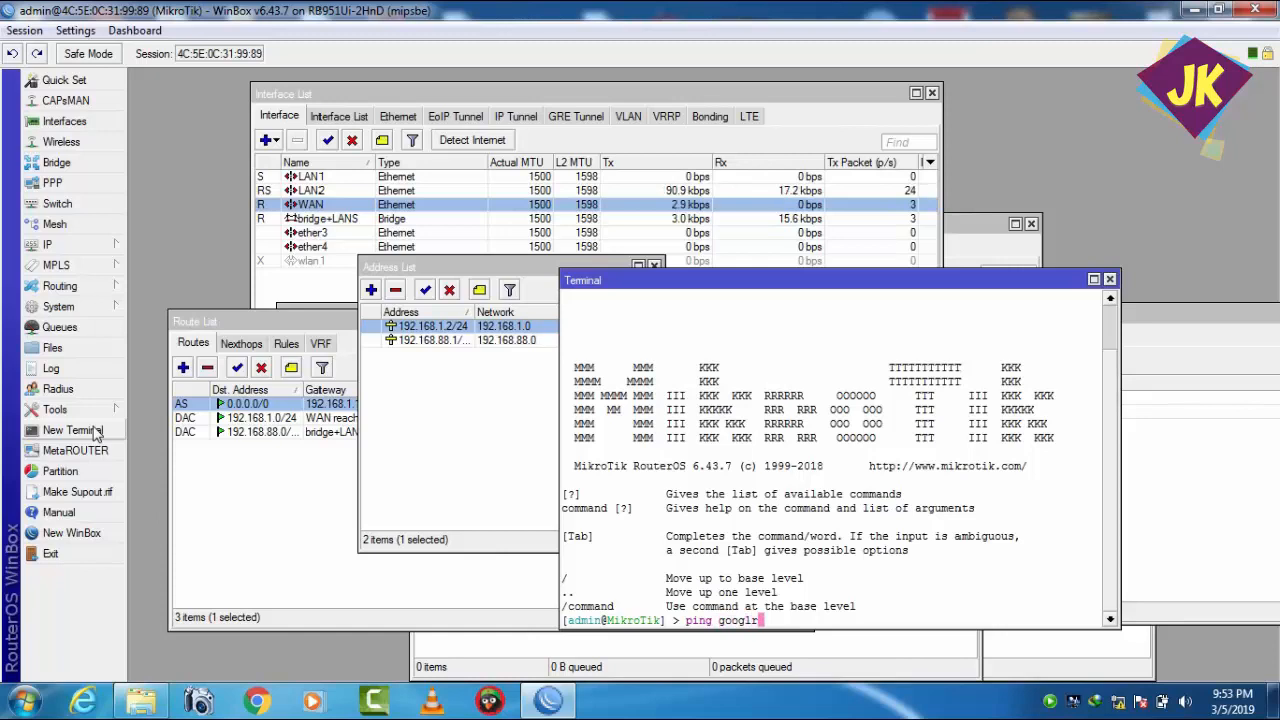
pyautogui.press('BackSpace')
pyautogui.write('e.co')
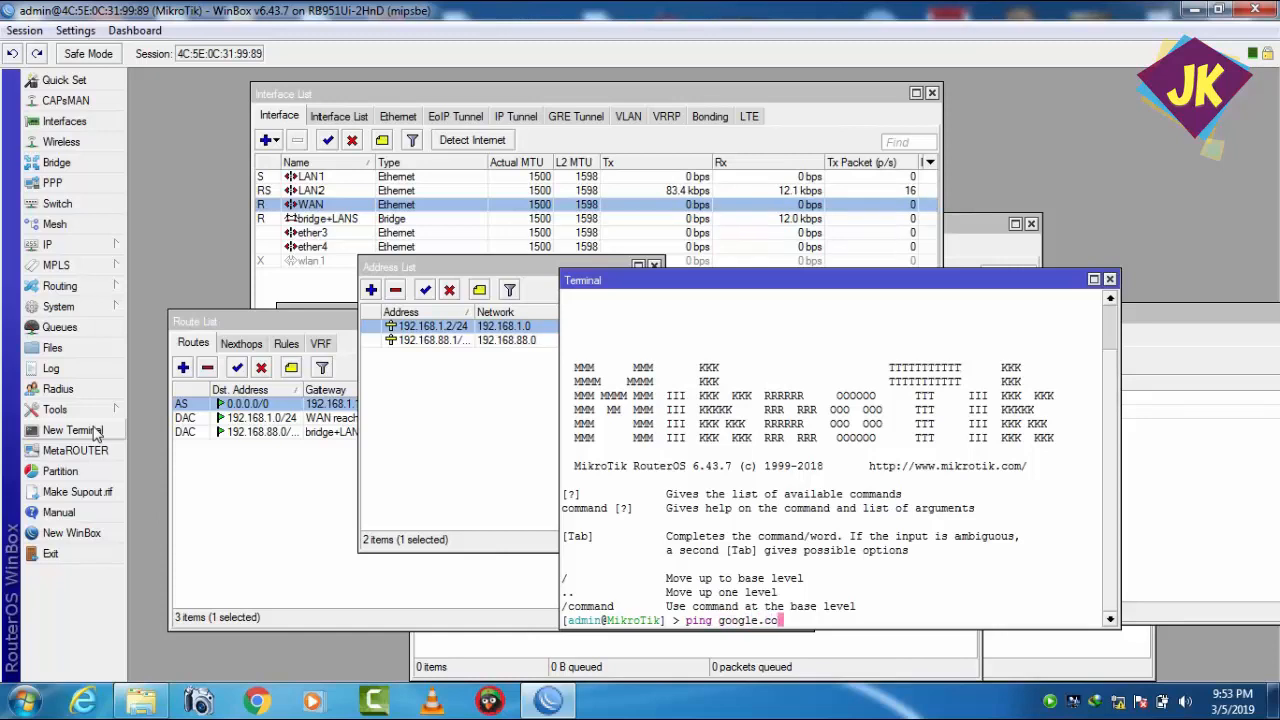
pyautogui.write('m')
pyautogui.press('Return')
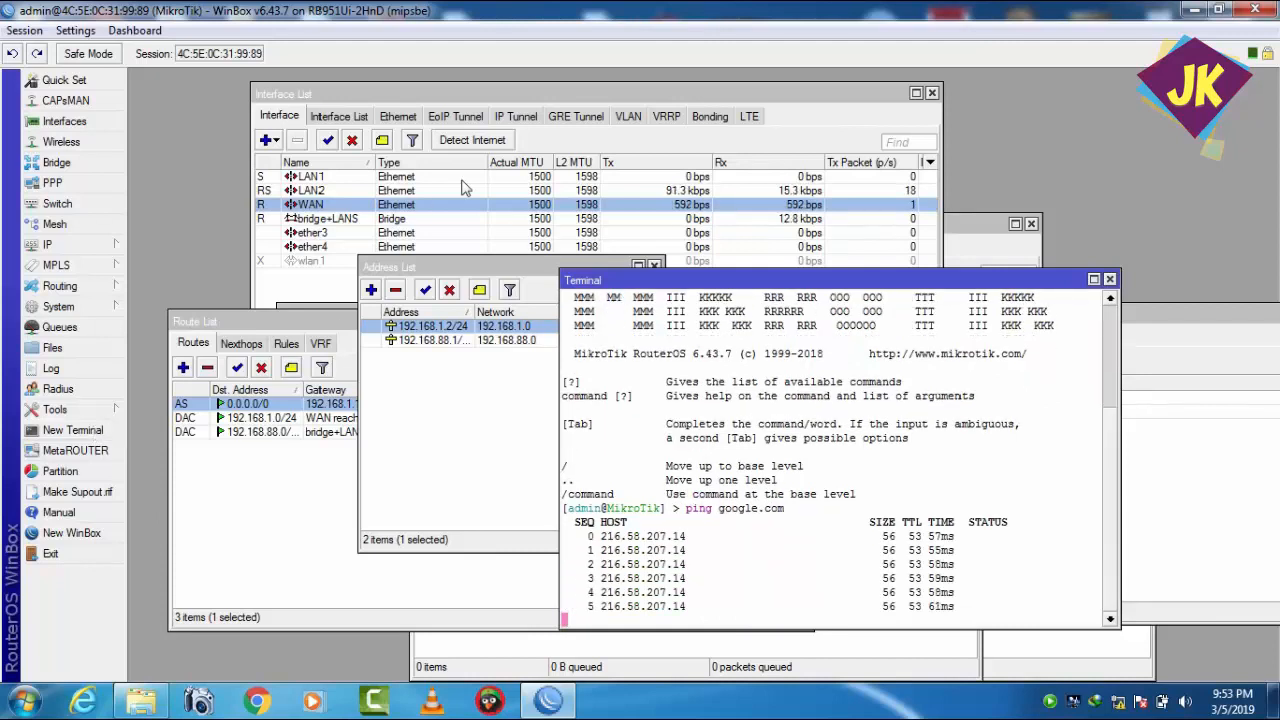
pyautogui.click(1110, 280)
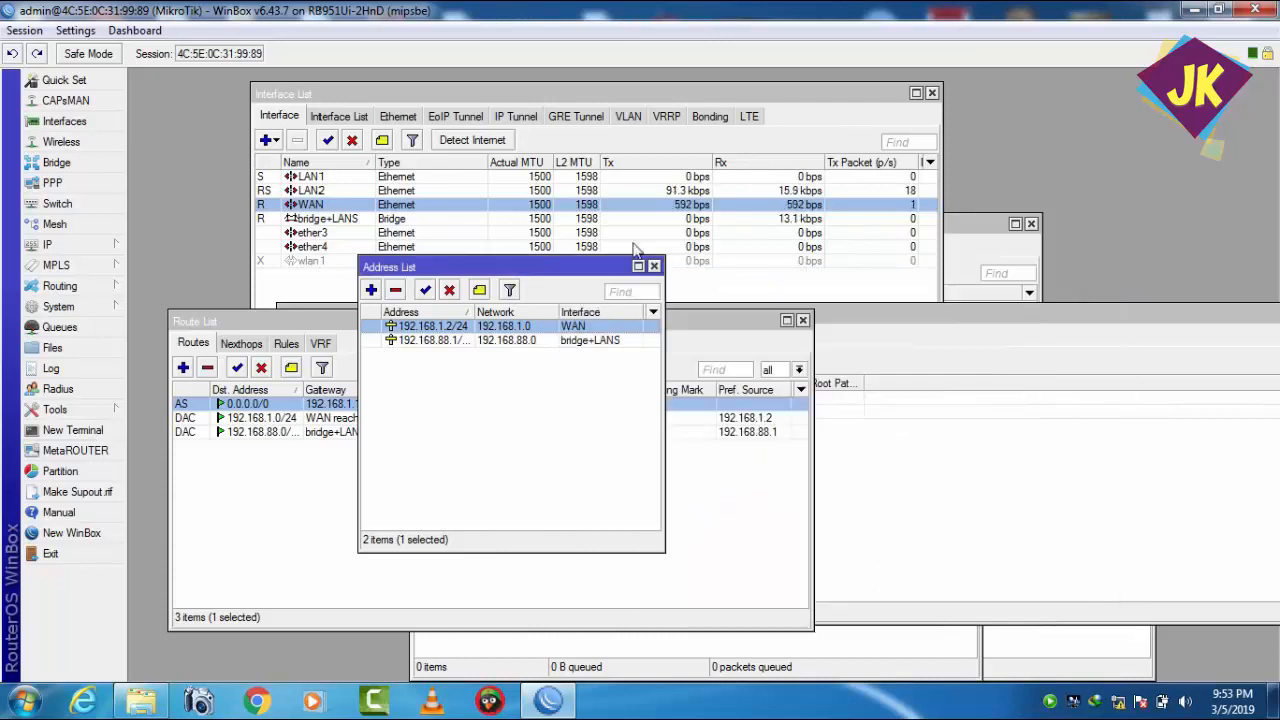
# Set up a DHCP server on bridge+LANS for 192.168.88.0/24 with DNS servers 8.8.8.8 and 8.8.4.4, accepting the other proposed settings.
pyautogui.click(100, 250)
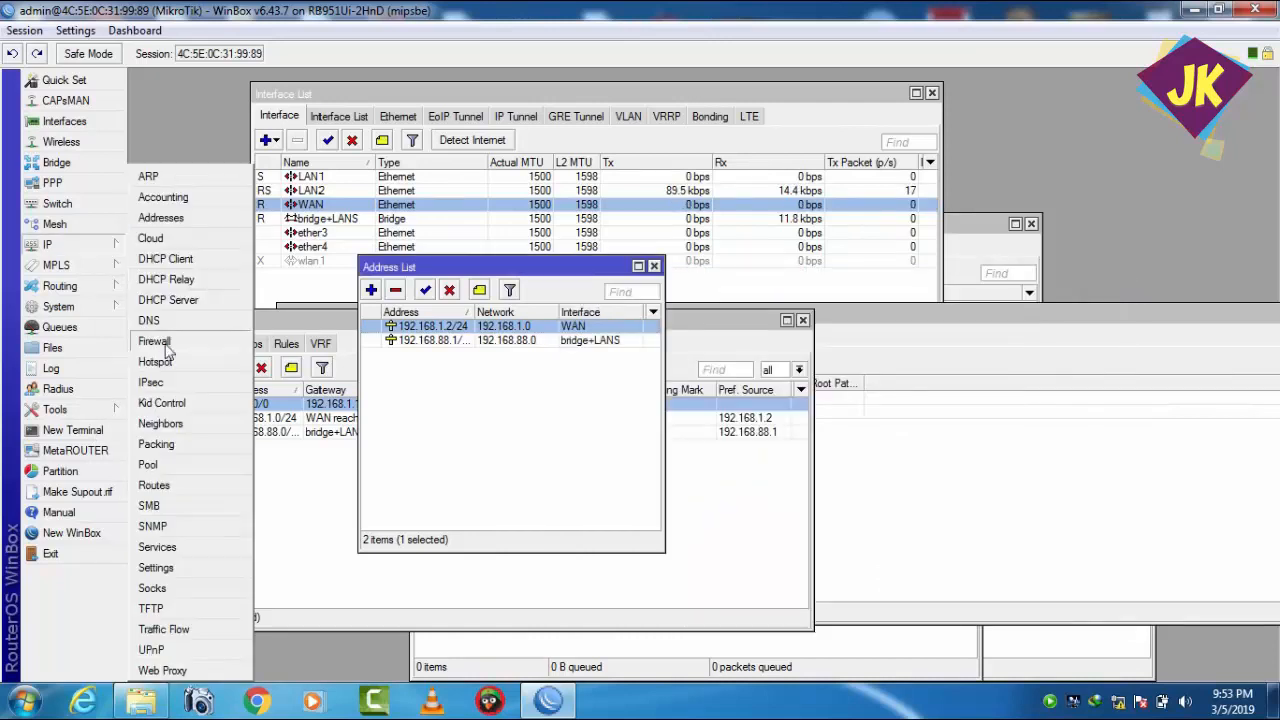
pyautogui.click(170, 303)
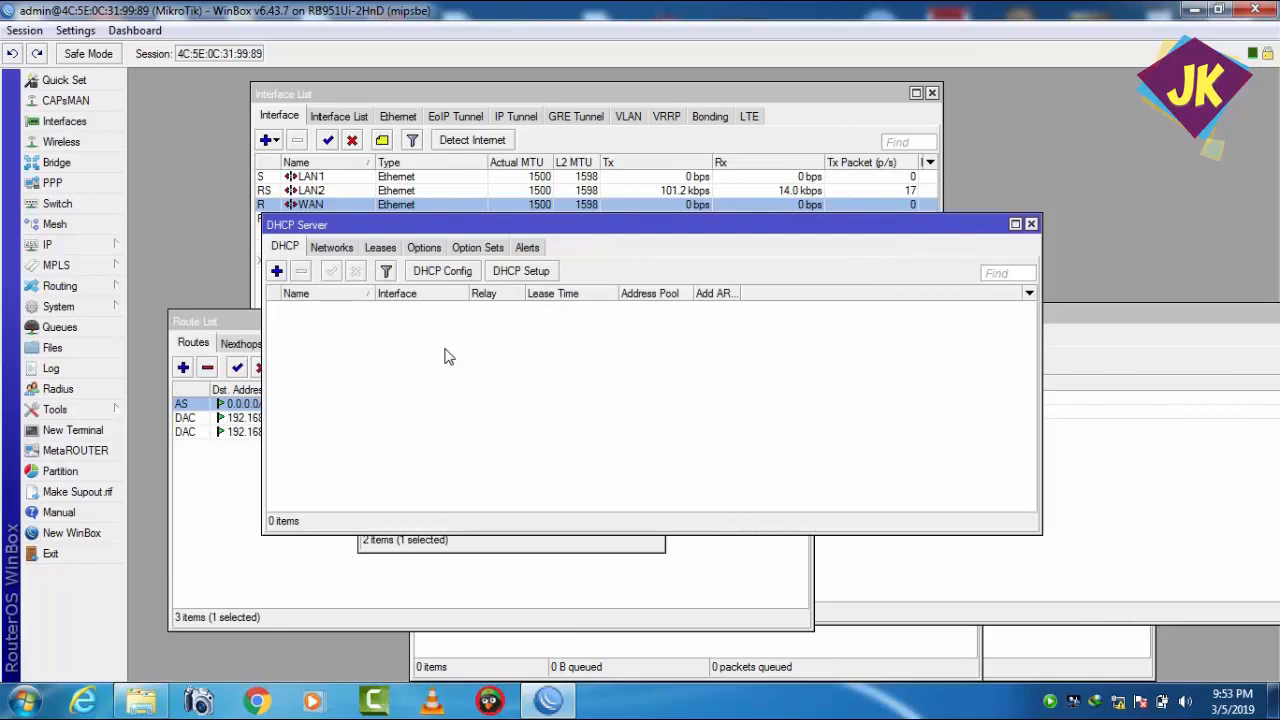
pyautogui.click(521, 271)
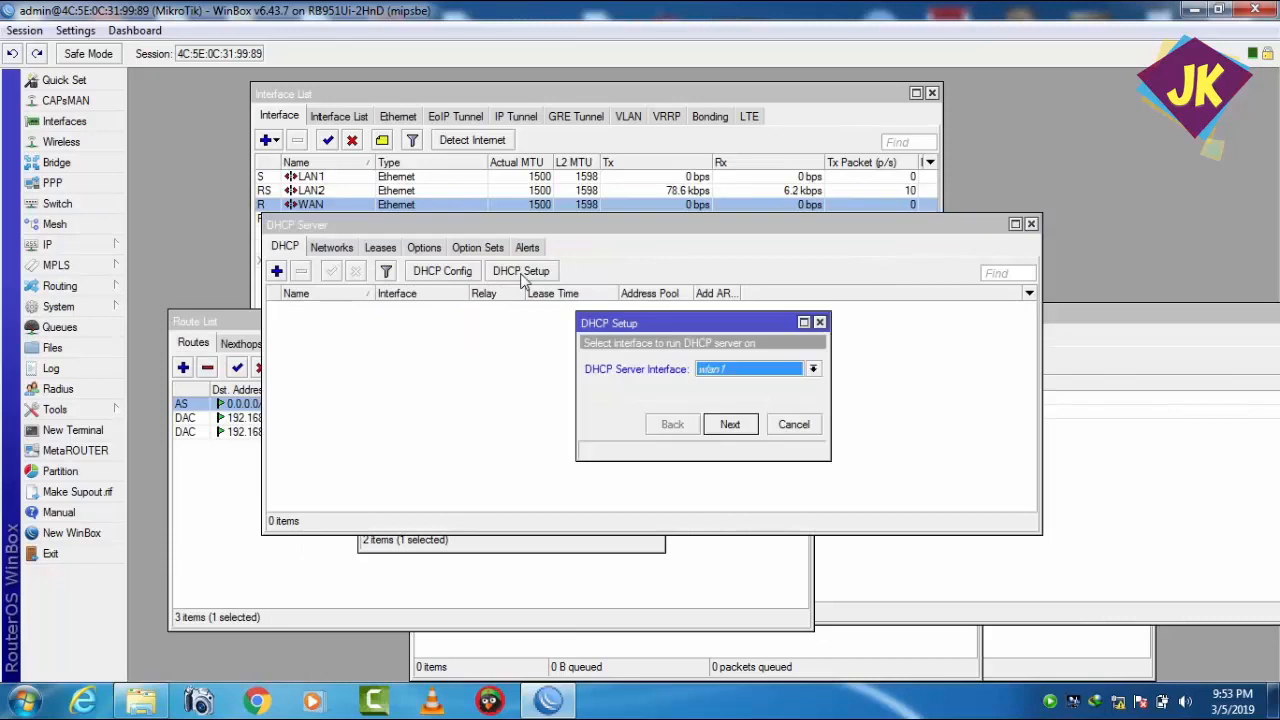
pyautogui.click(812, 369)
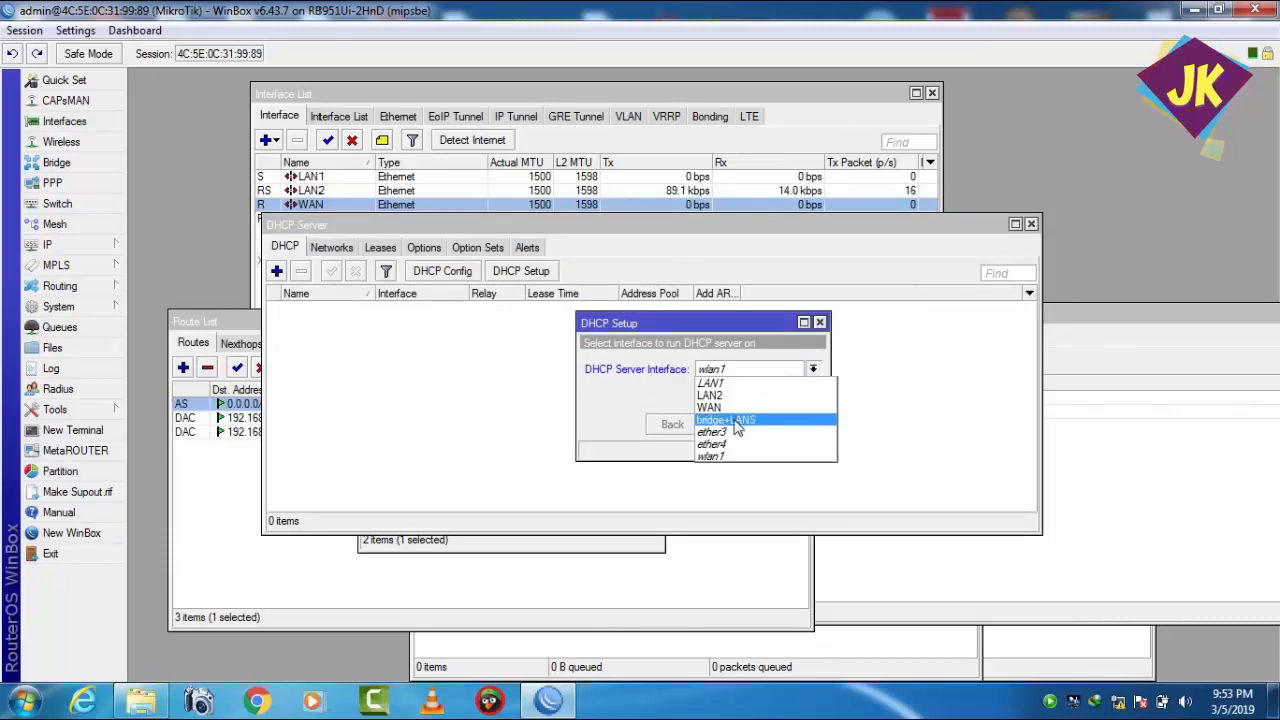
pyautogui.click(738, 417)
pyautogui.click(730, 424)
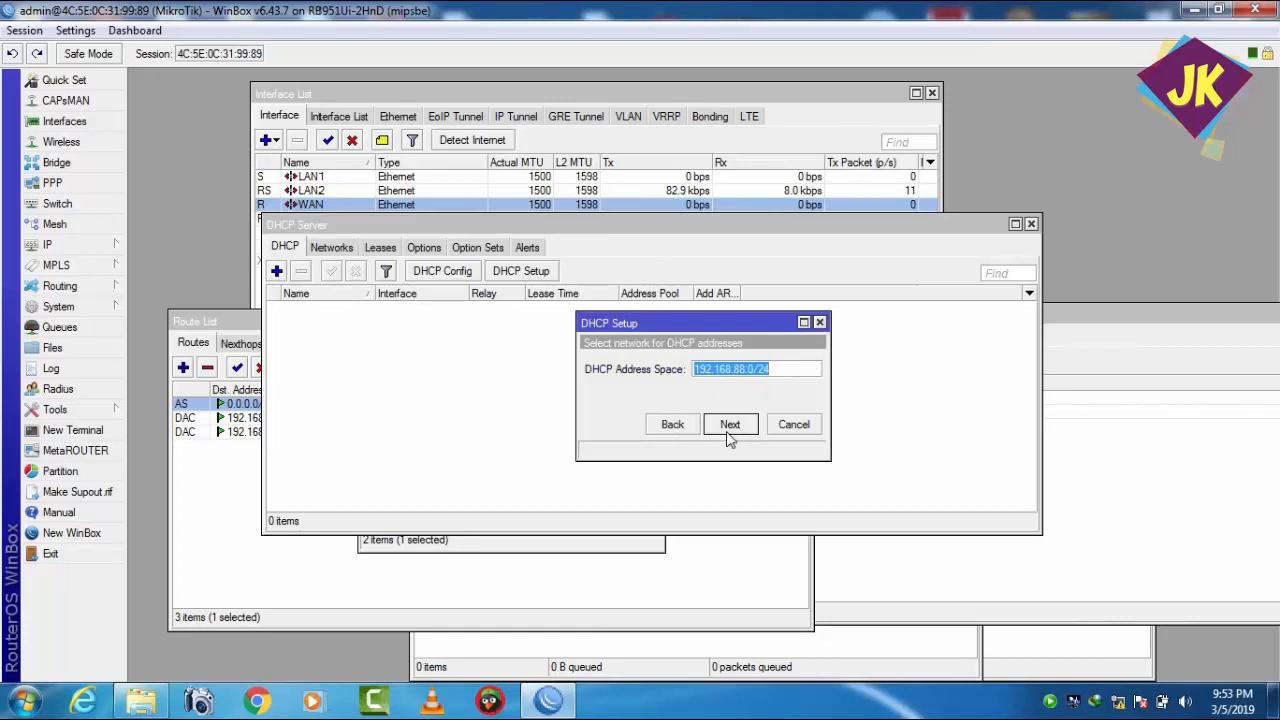
pyautogui.click(730, 424)
pyautogui.click(730, 424)
pyautogui.click(730, 424)
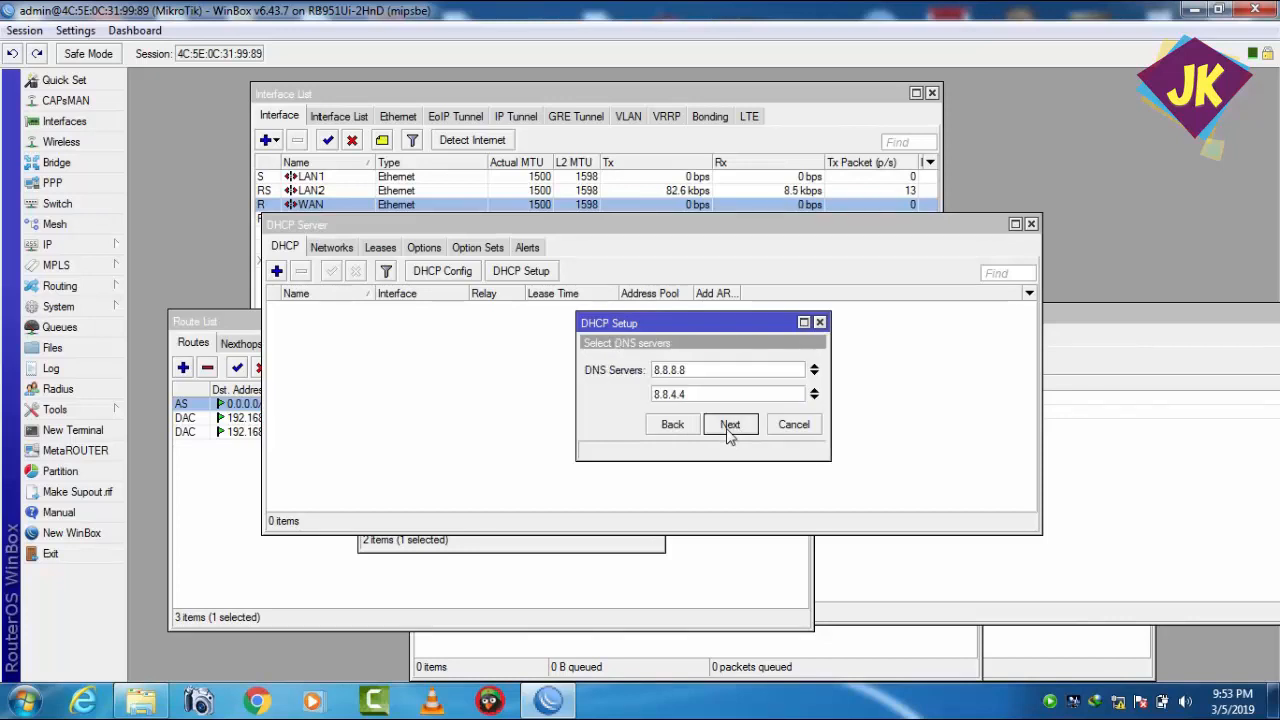
pyautogui.click(730, 424)
pyautogui.click(730, 424)
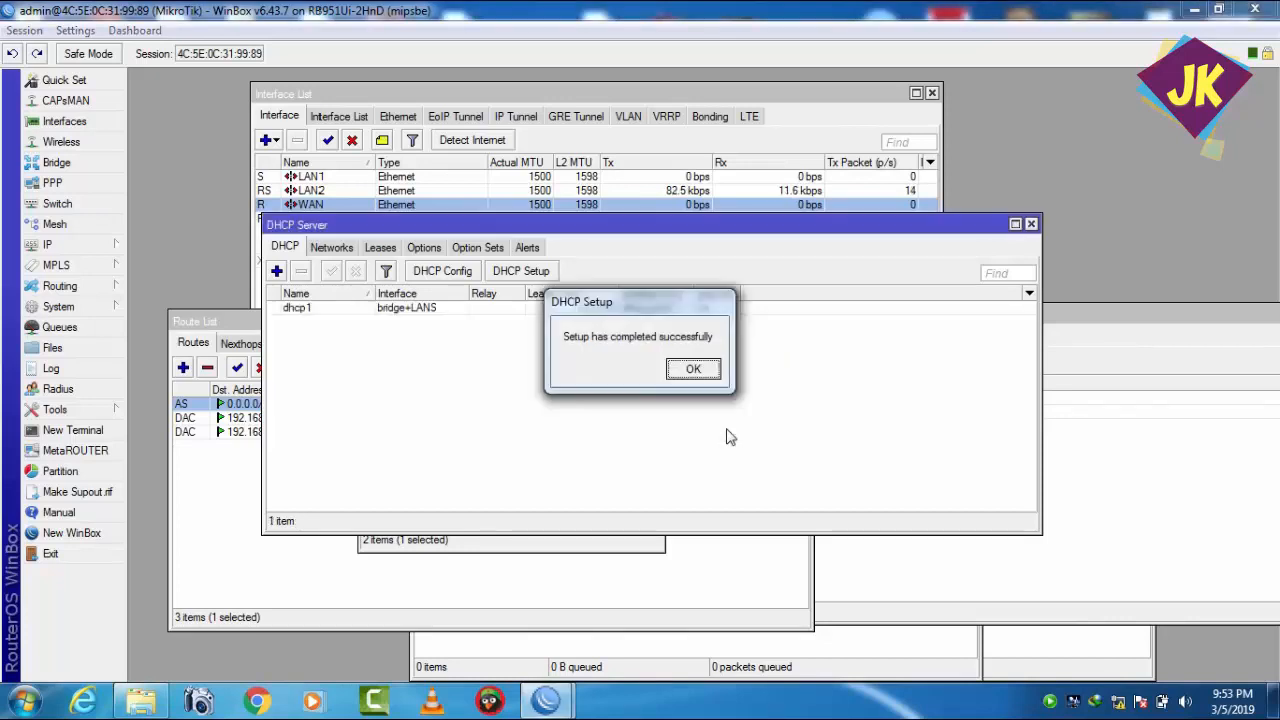
pyautogui.click(704, 377)
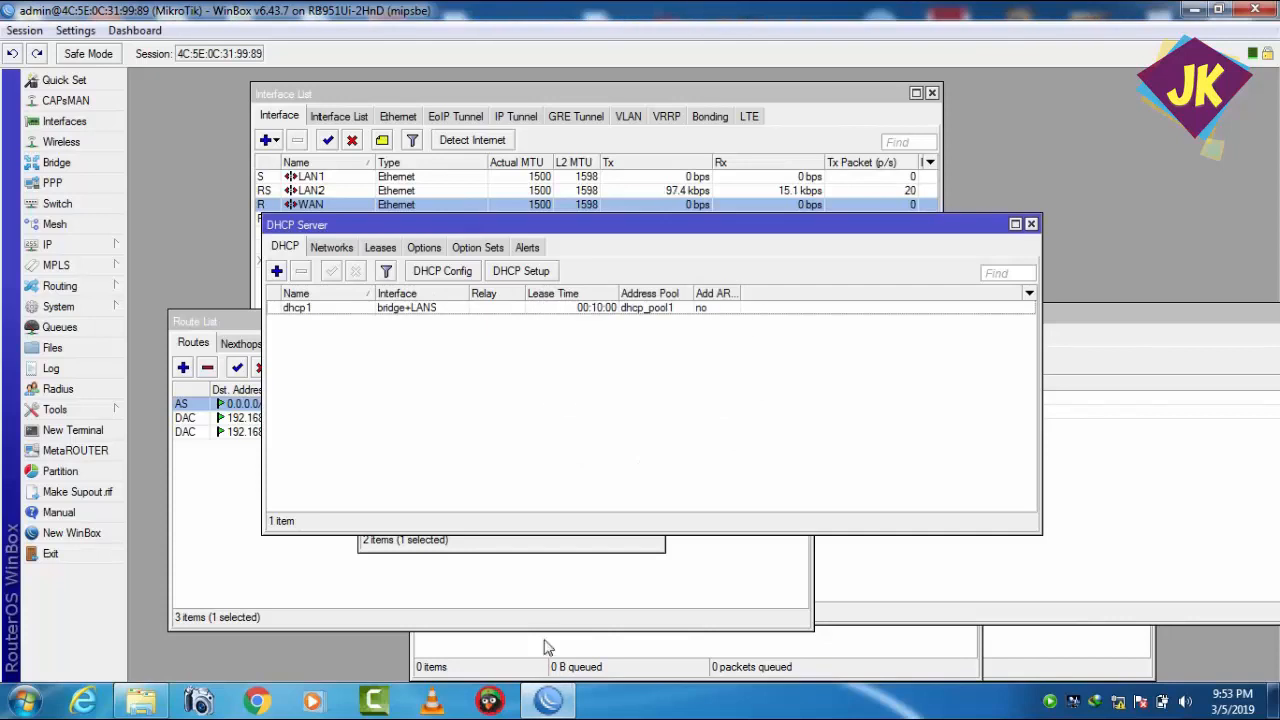
# Start a new firewall NAT rule in the srcnat chain with source address 192.168.88.0/24.
pyautogui.click(103, 247)
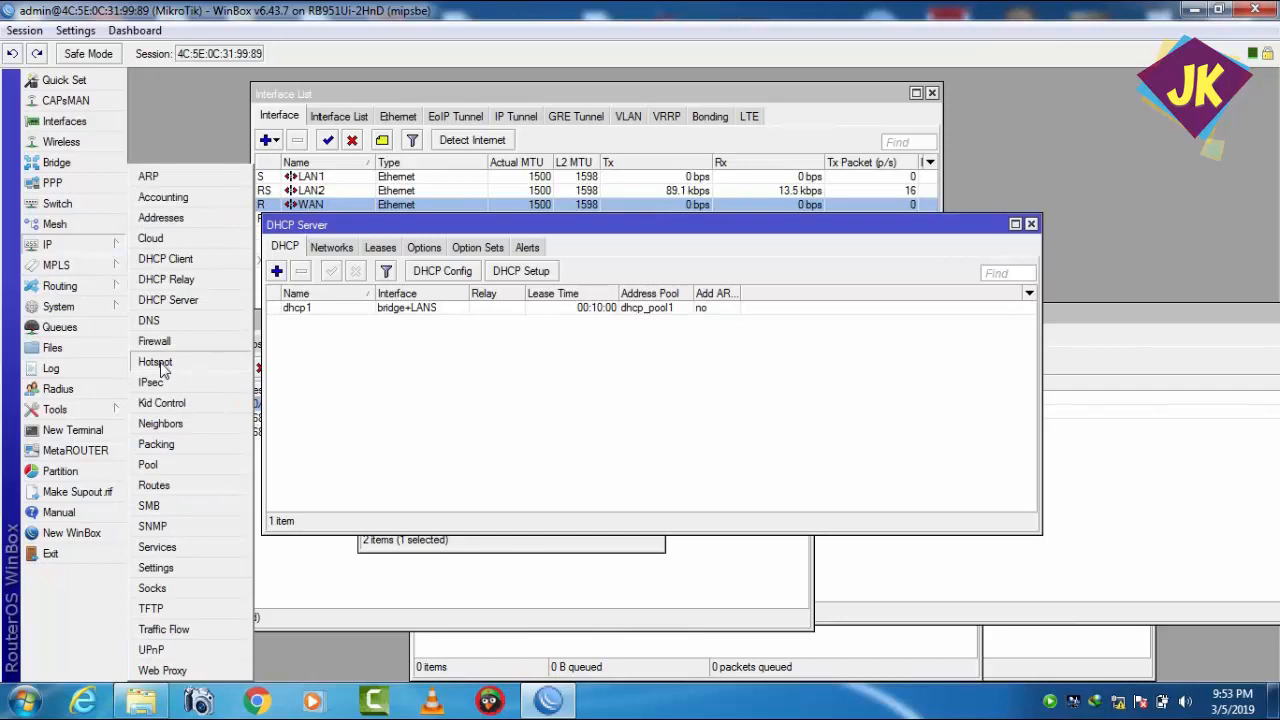
pyautogui.click(155, 341)
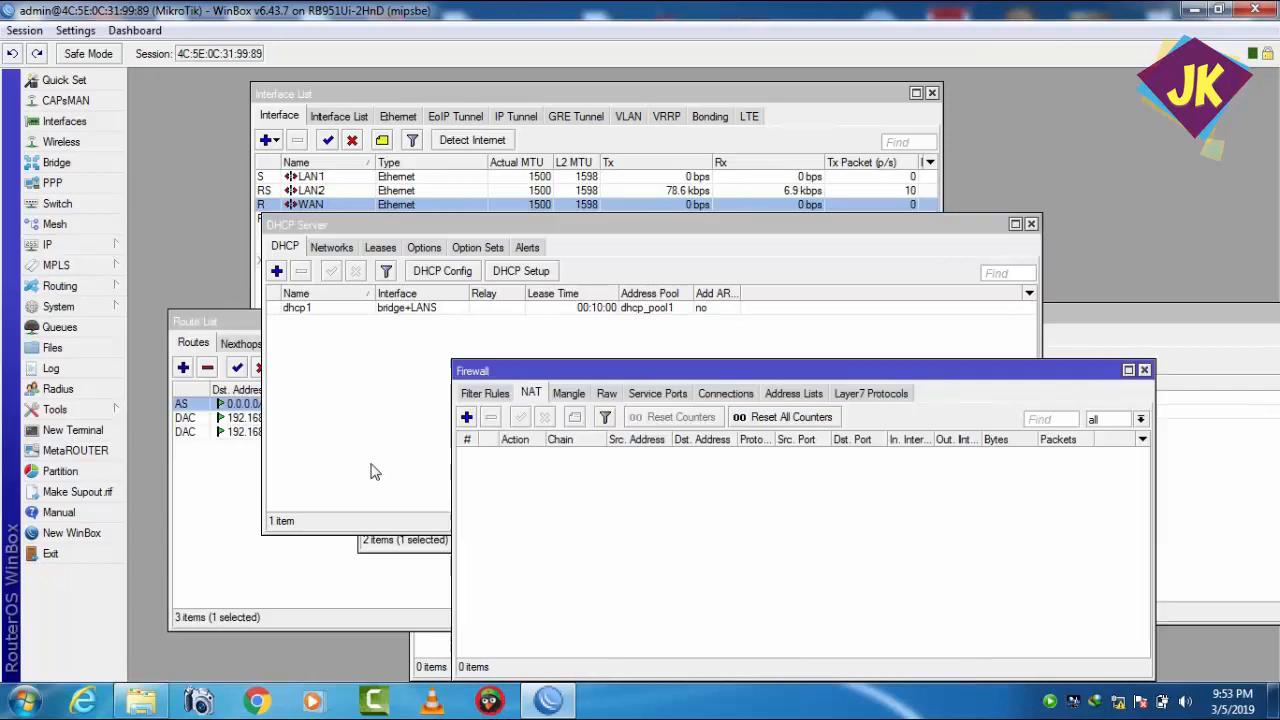
pyautogui.click(466, 417)
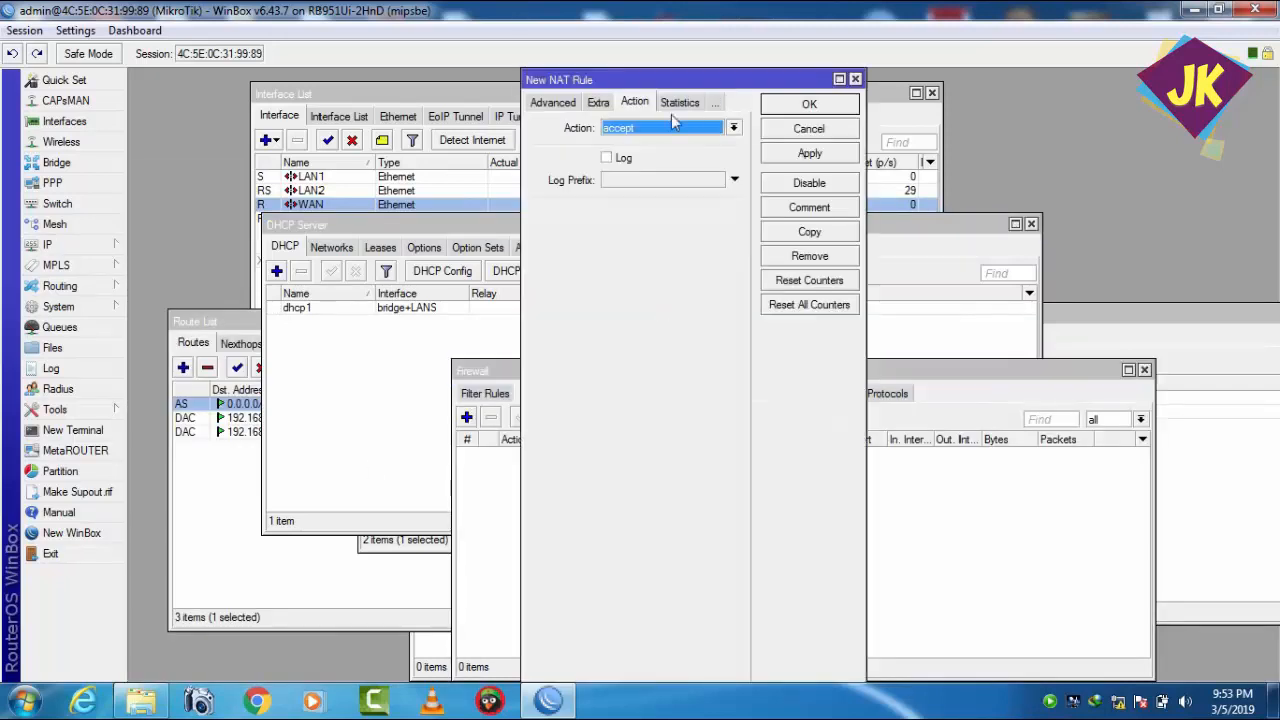
pyautogui.click(546, 104)
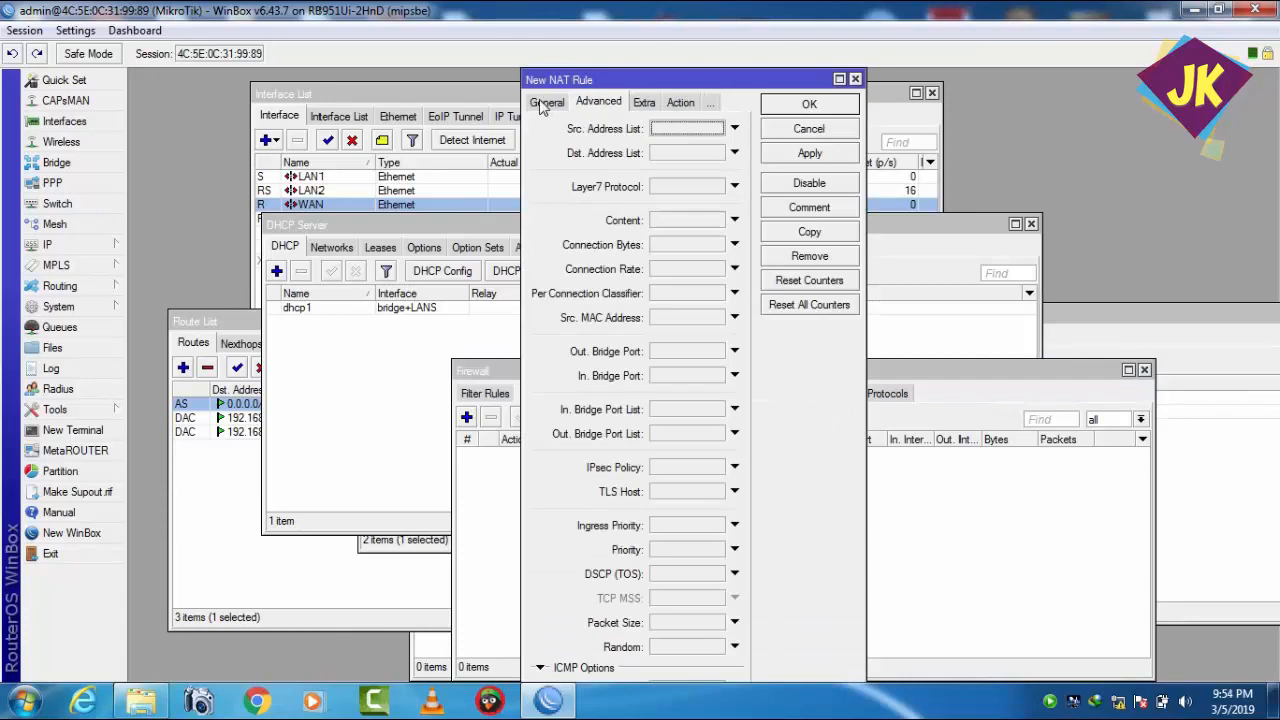
pyautogui.click(546, 103)
pyautogui.click(665, 152)
pyautogui.write('1')
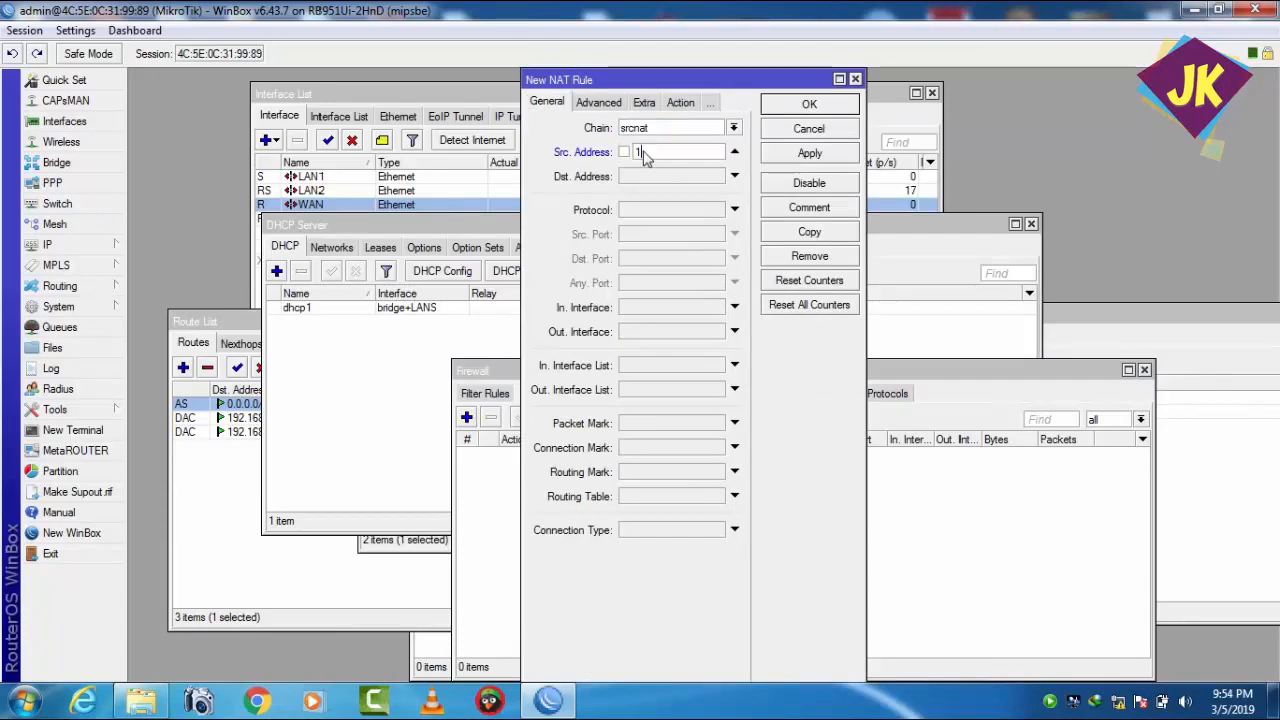
pyautogui.write('92.168.88.0/24')
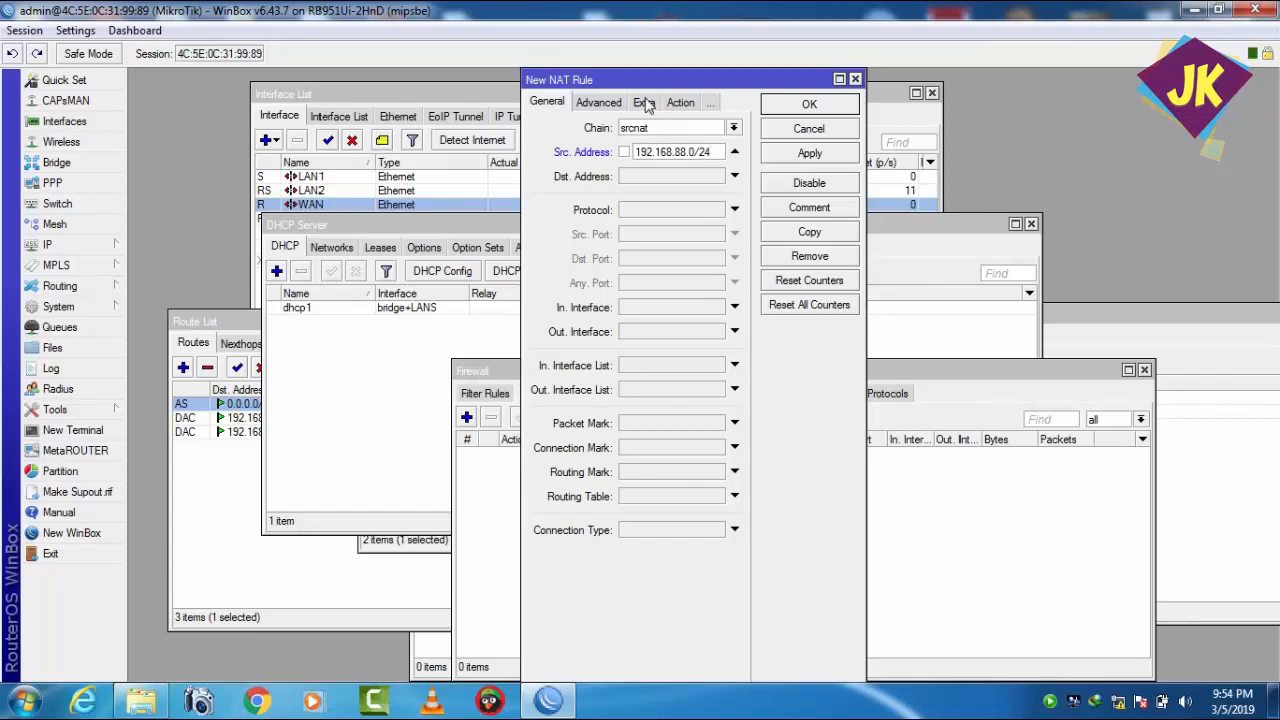
# Set the new NAT rule's action to masquerade and save the rule.
pyautogui.click(679, 104)
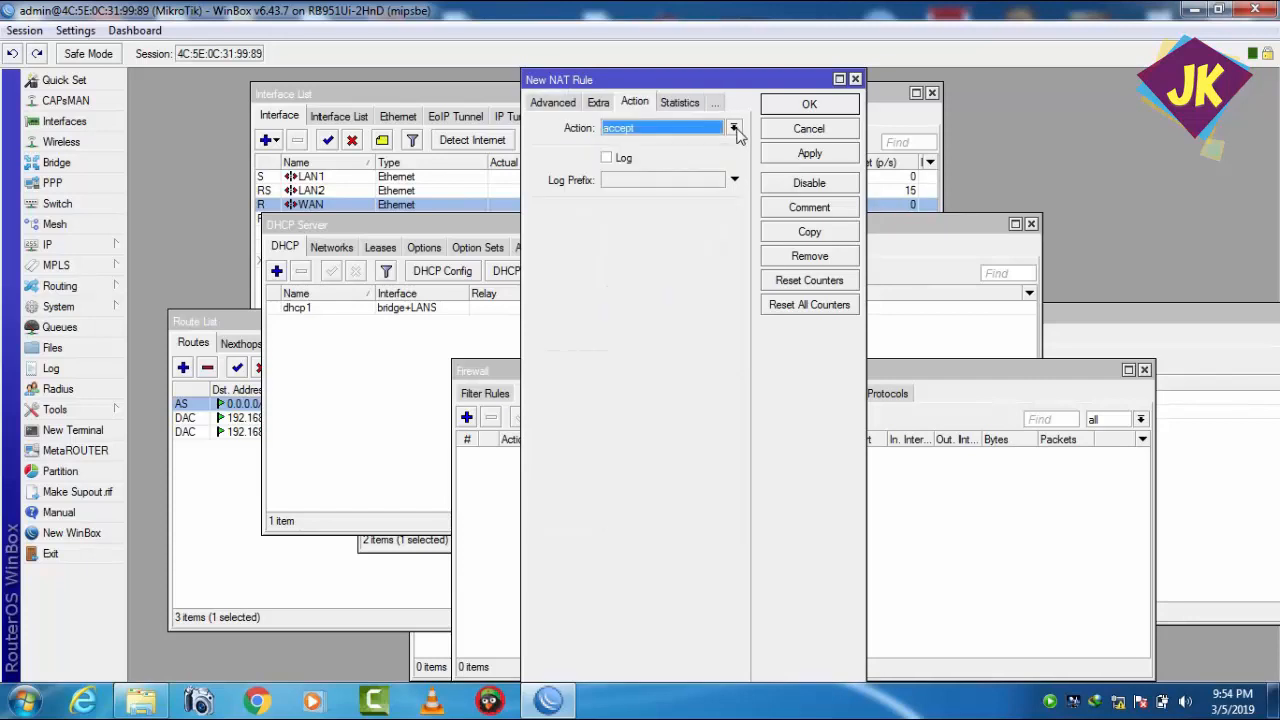
pyautogui.click(733, 128)
pyautogui.click(694, 215)
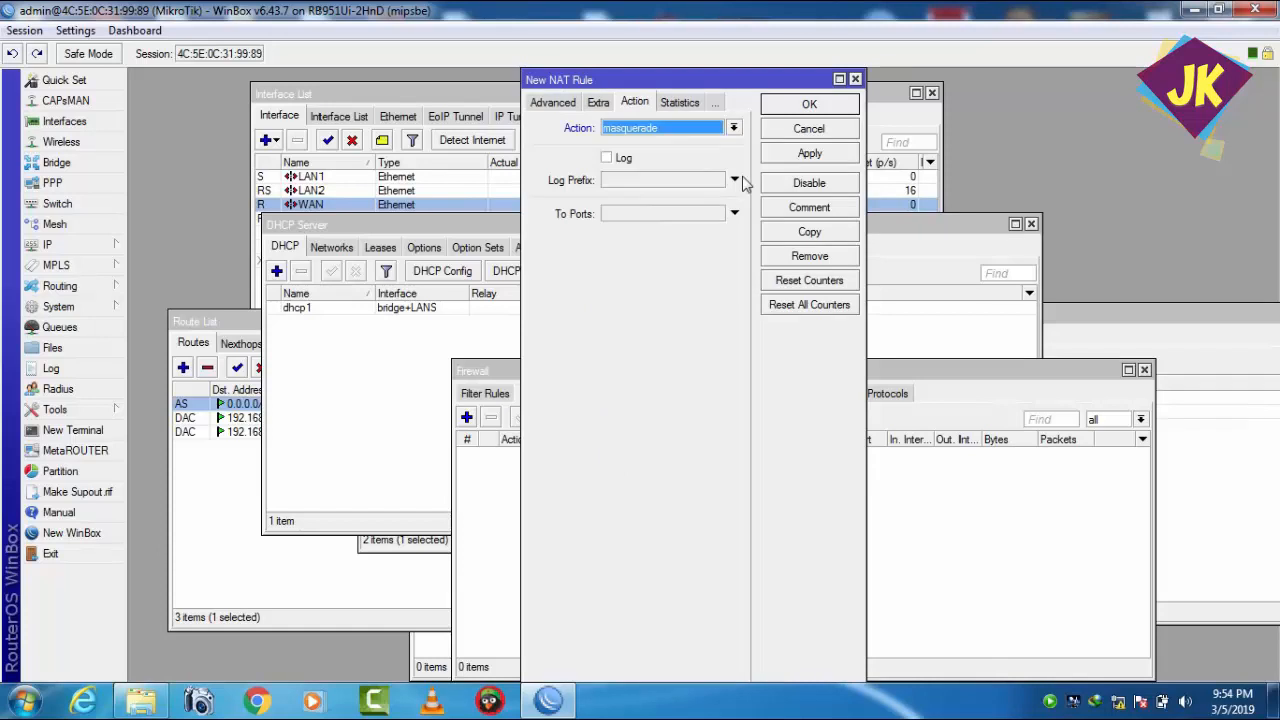
pyautogui.click(805, 153)
pyautogui.click(790, 108)
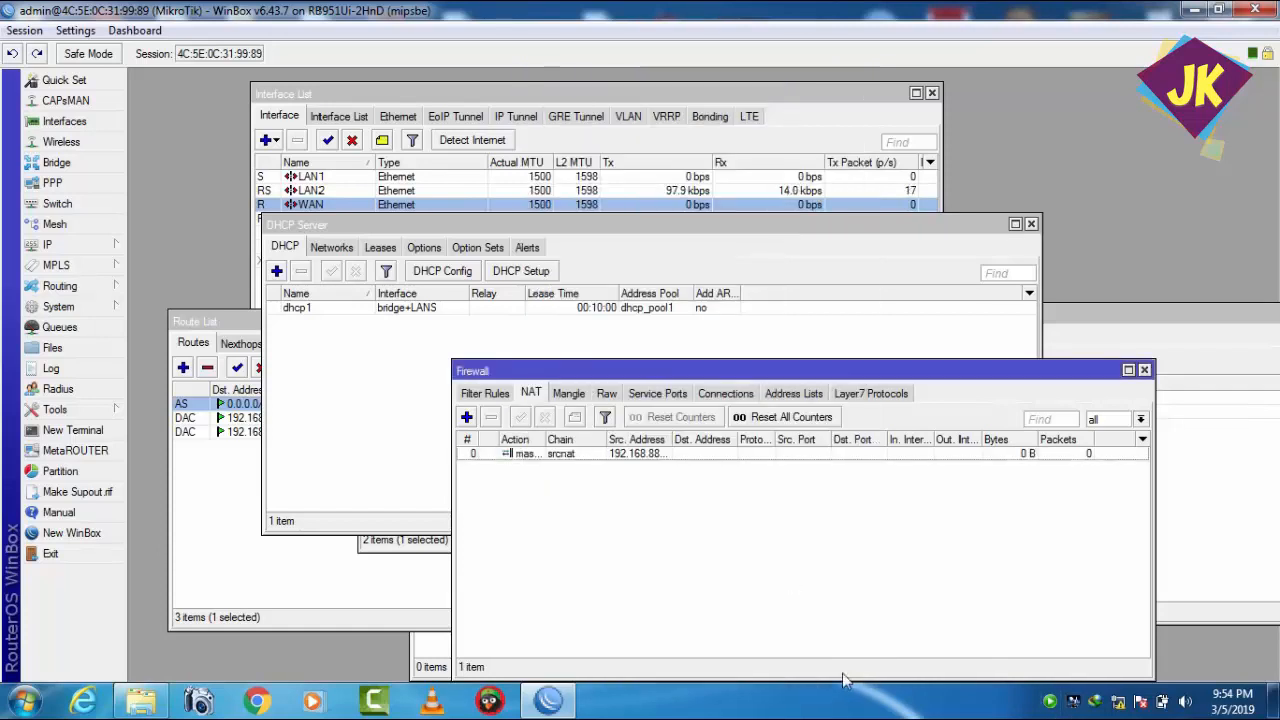
# Open Chrome, then check the PC's network adapters in the Windows Network Connections and close that window.
pyautogui.click(257, 700)
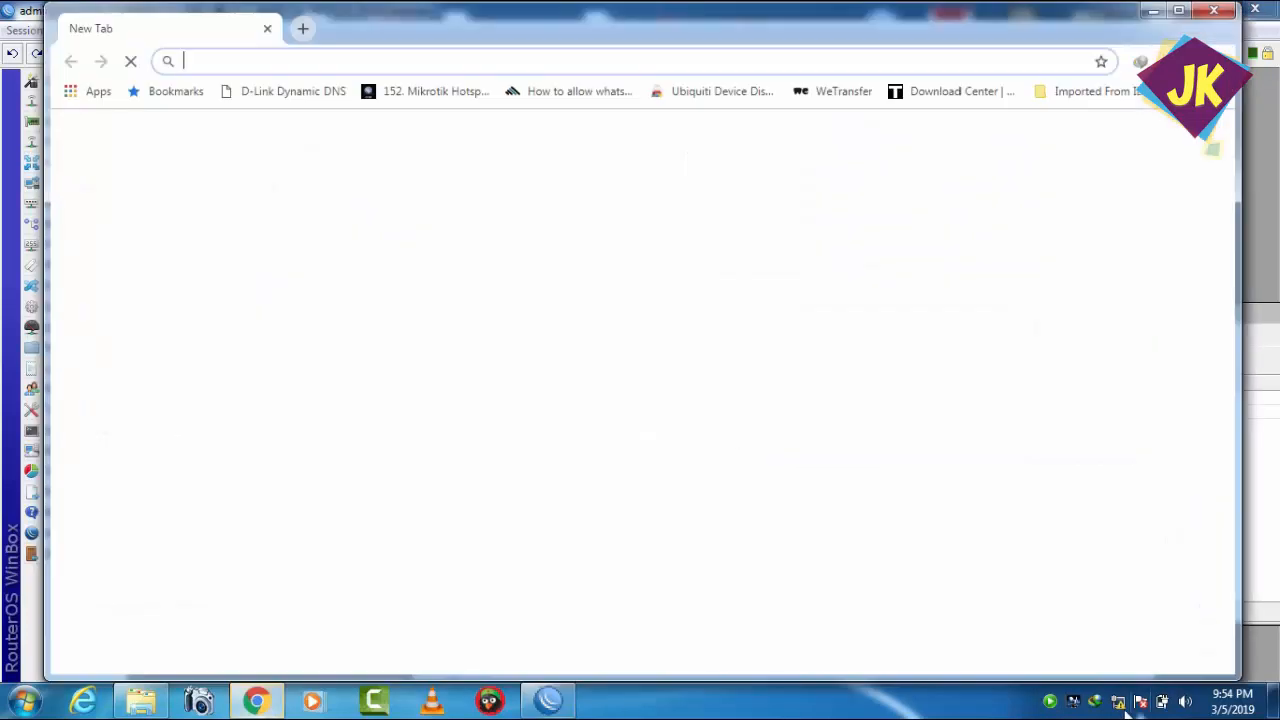
pyautogui.click(1118, 701)
pyautogui.click(1118, 649)
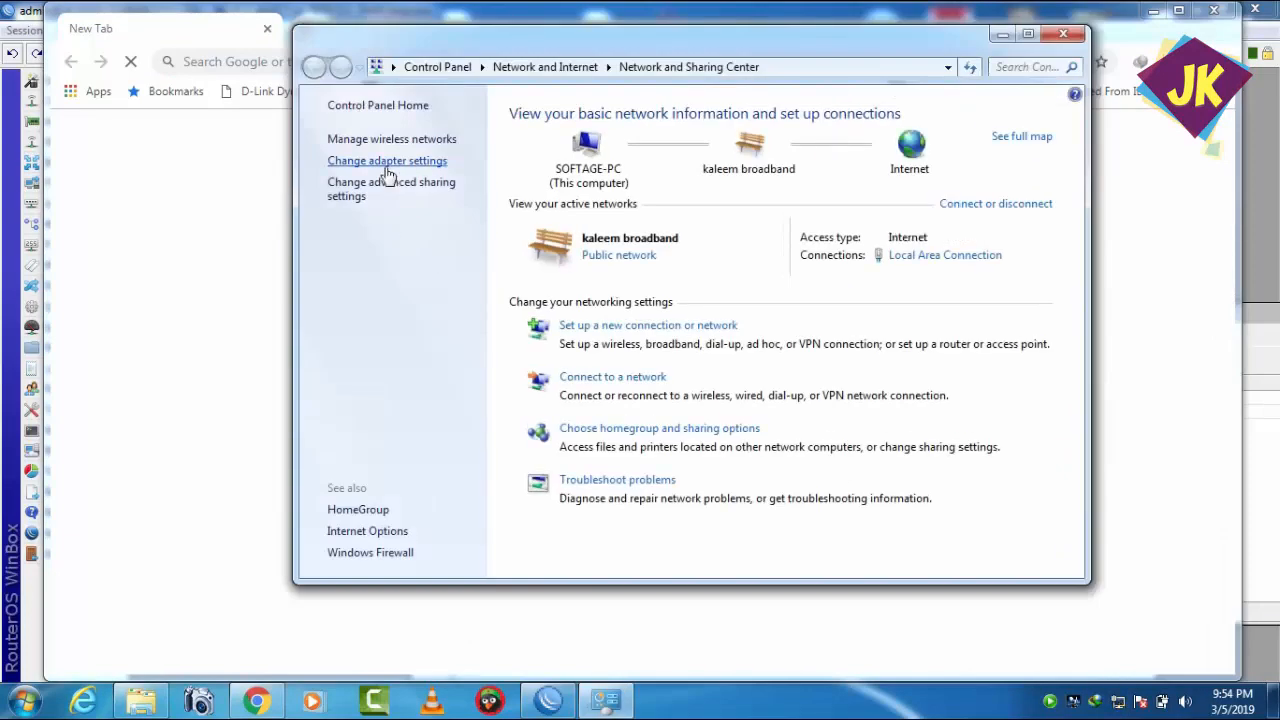
pyautogui.click(386, 162)
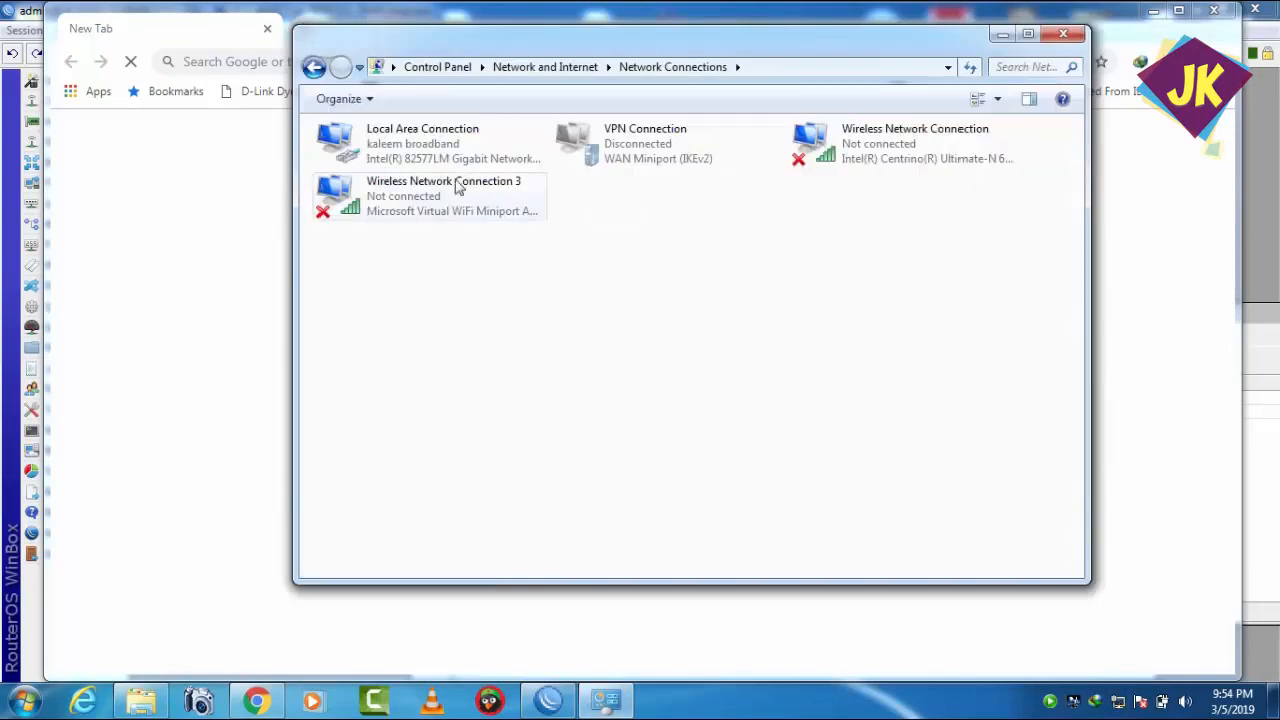
pyautogui.click(1066, 34)
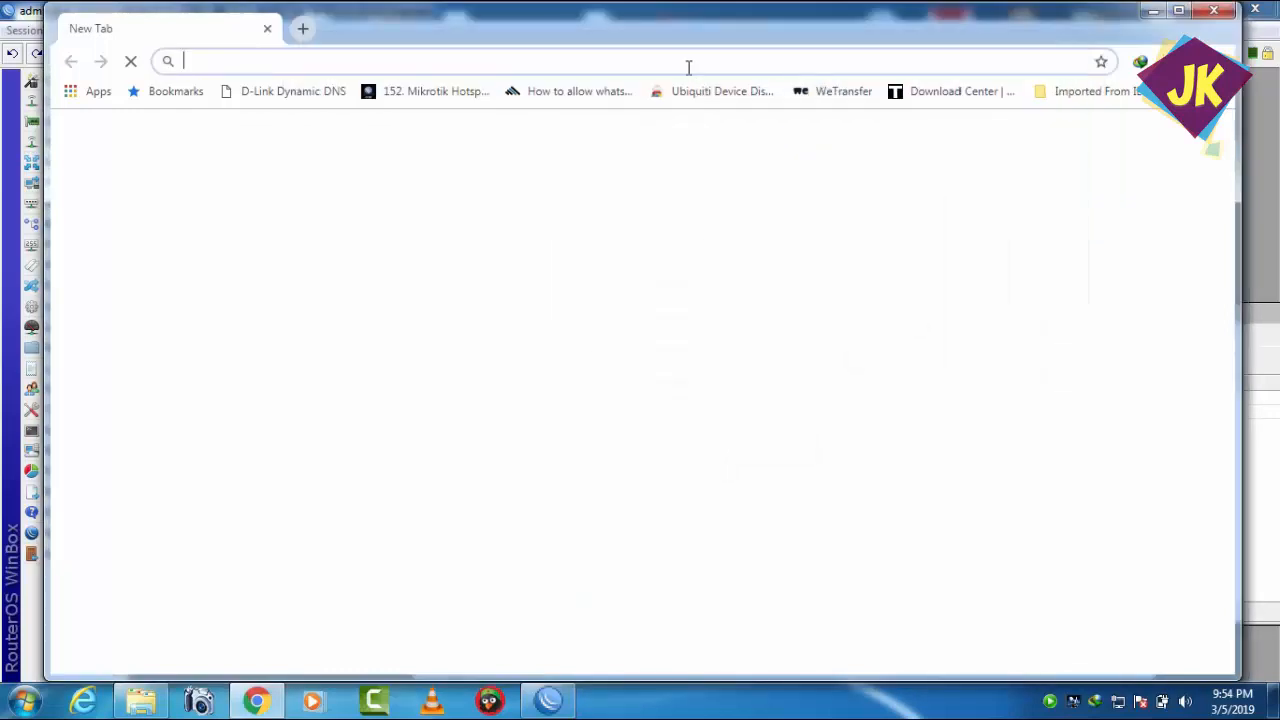
# Load google.com in Chrome and reload the page to test the PC's internet access.
pyautogui.write('g')
pyautogui.press('Return')
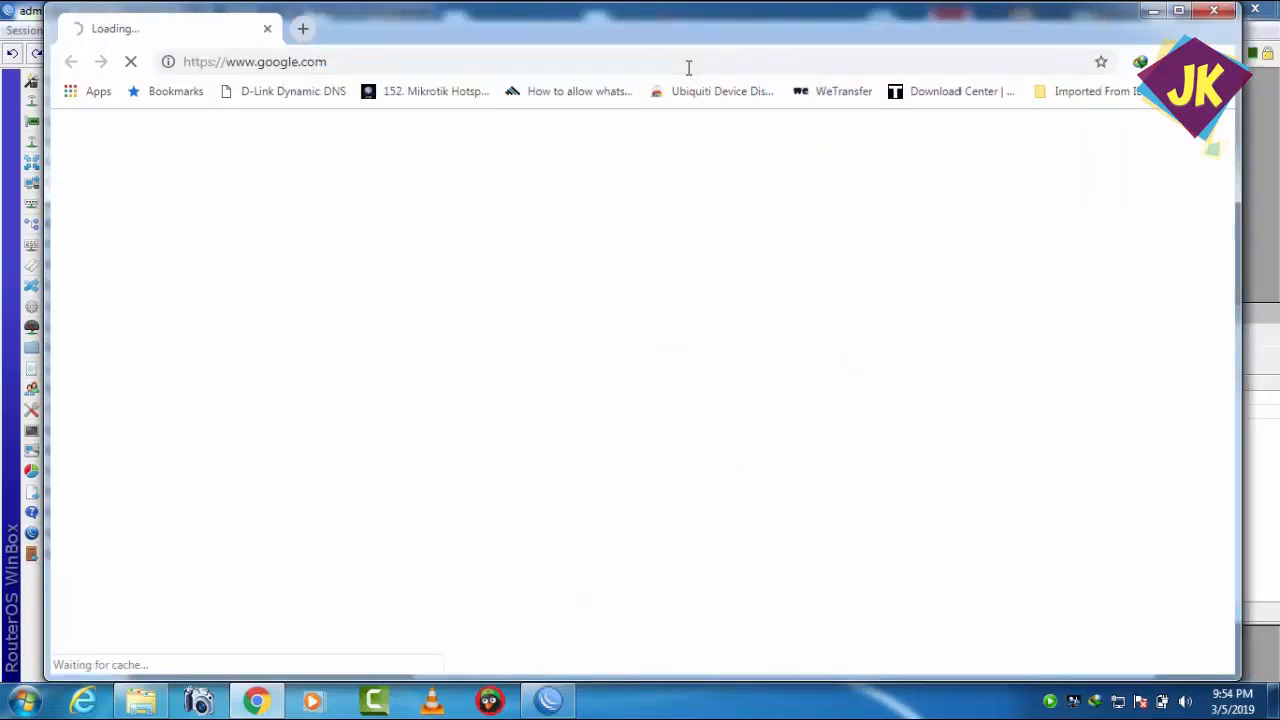
pyautogui.moveTo(780, 31); pyautogui.dragTo(840, 72)
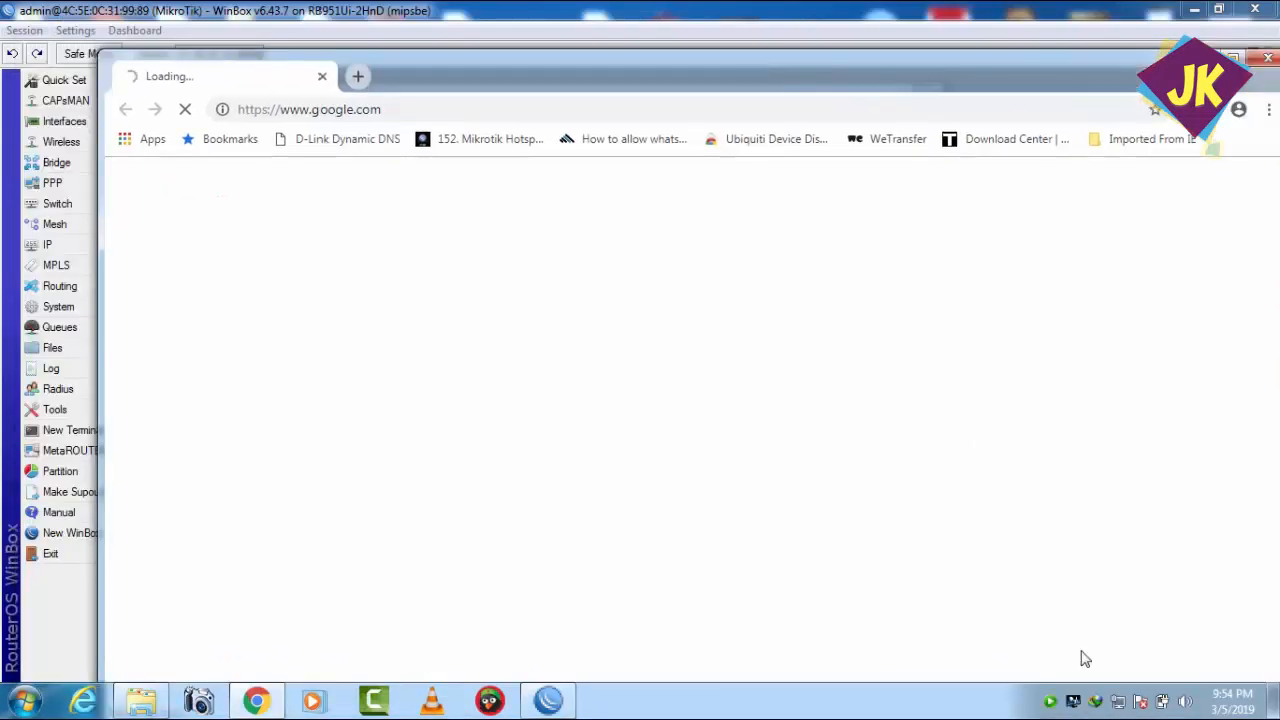
pyautogui.moveTo(1119, 704)
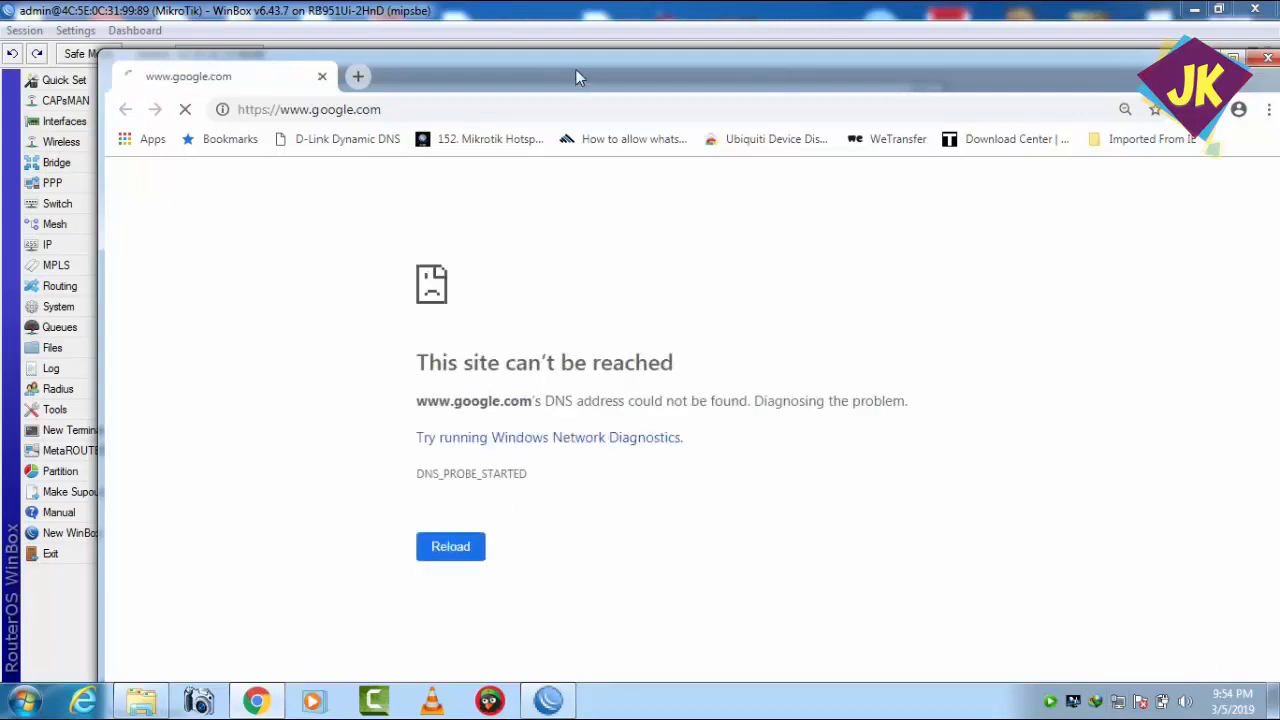
pyautogui.moveTo(575, 69); pyautogui.dragTo(538, 36)
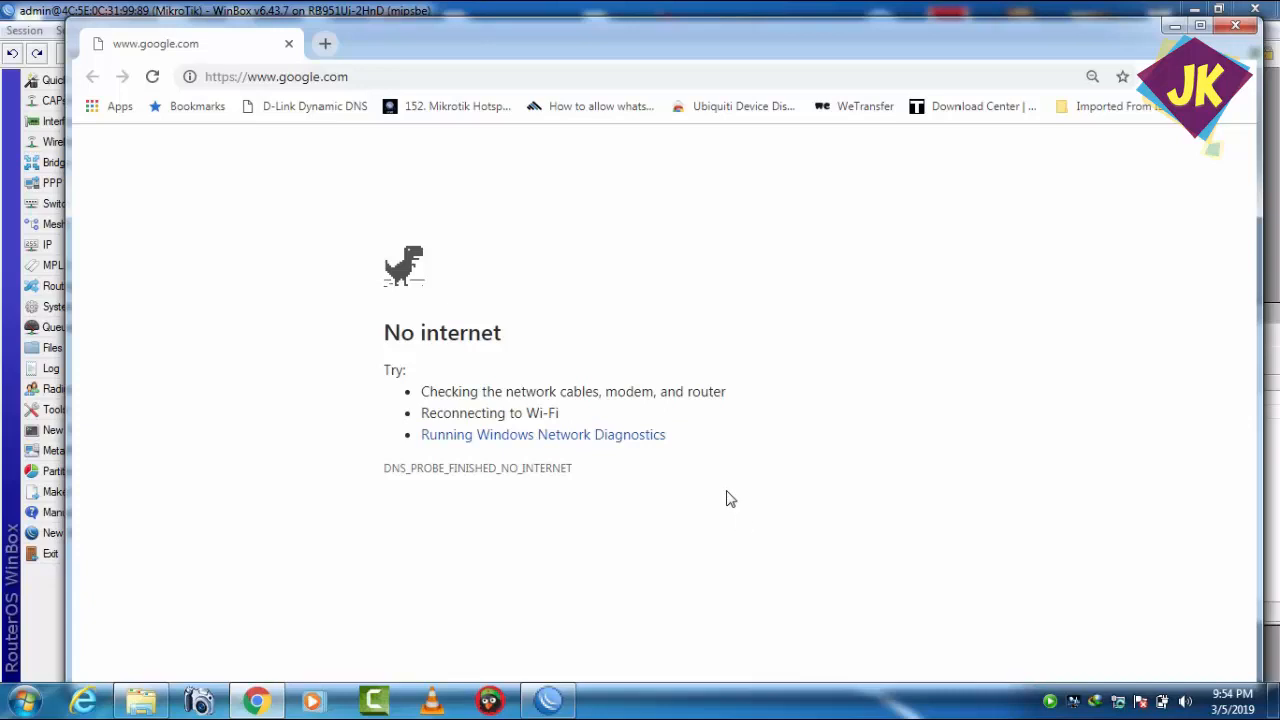
pyautogui.click(153, 78)
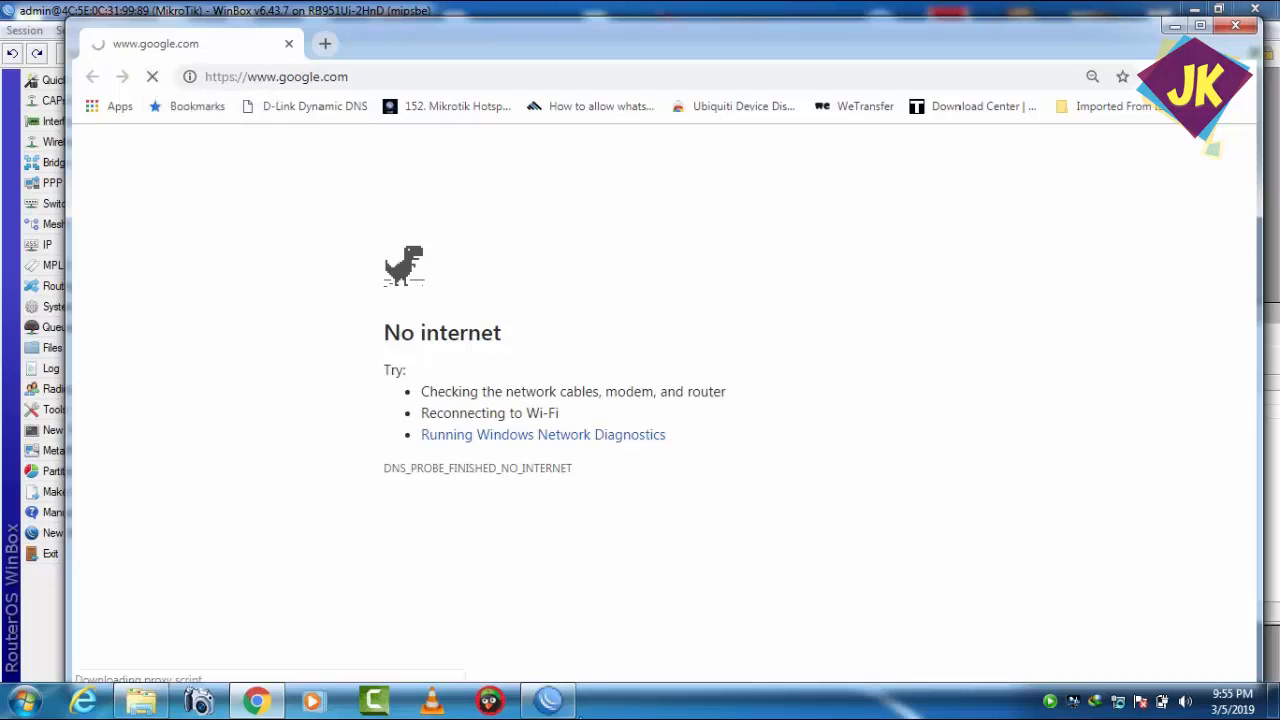
# Close the WinBox session, relaunch winbox.exe from the desktop and reconnect to the discovered MikroTik neighbor as admin.
pyautogui.click(552, 702)
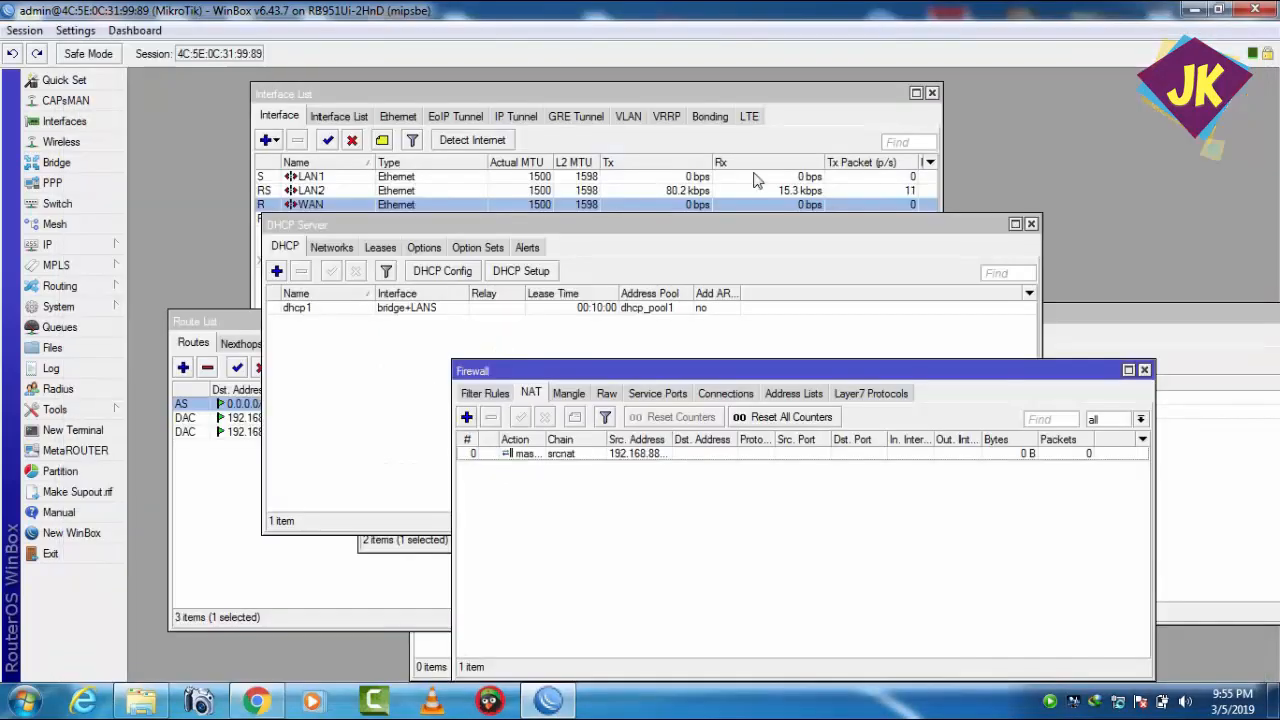
pyautogui.click(1268, 9)
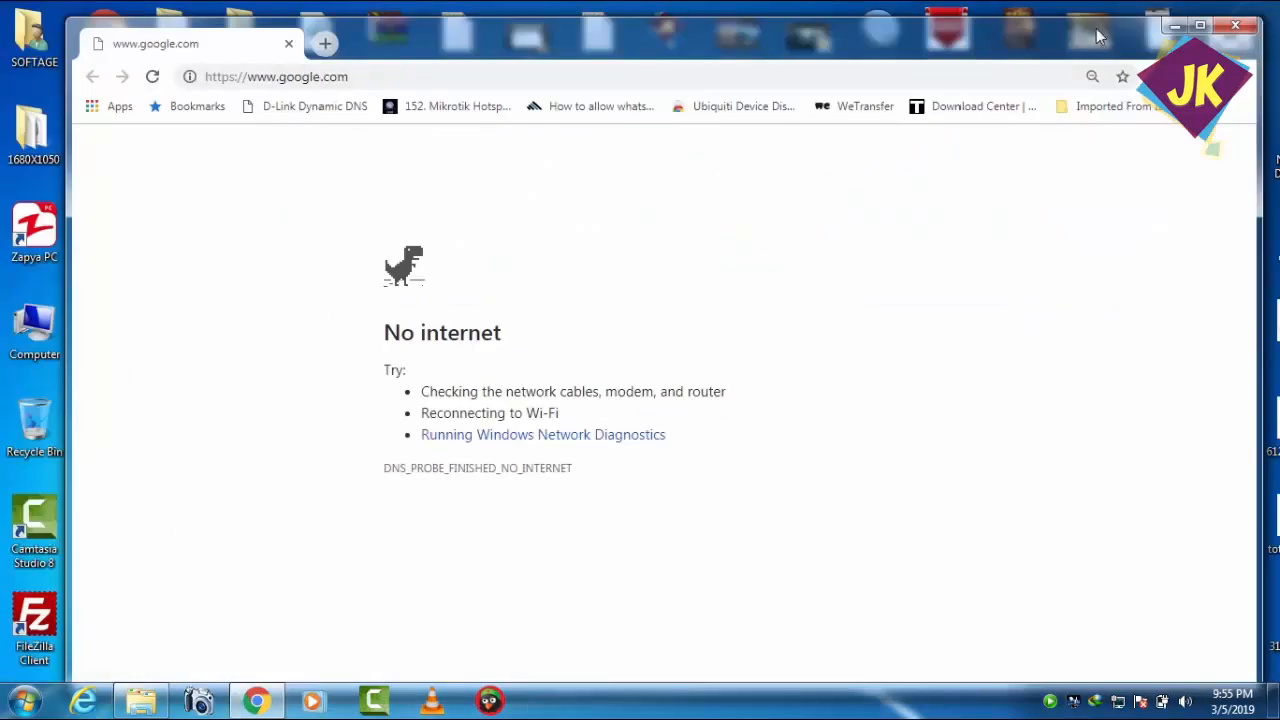
pyautogui.click(1173, 32)
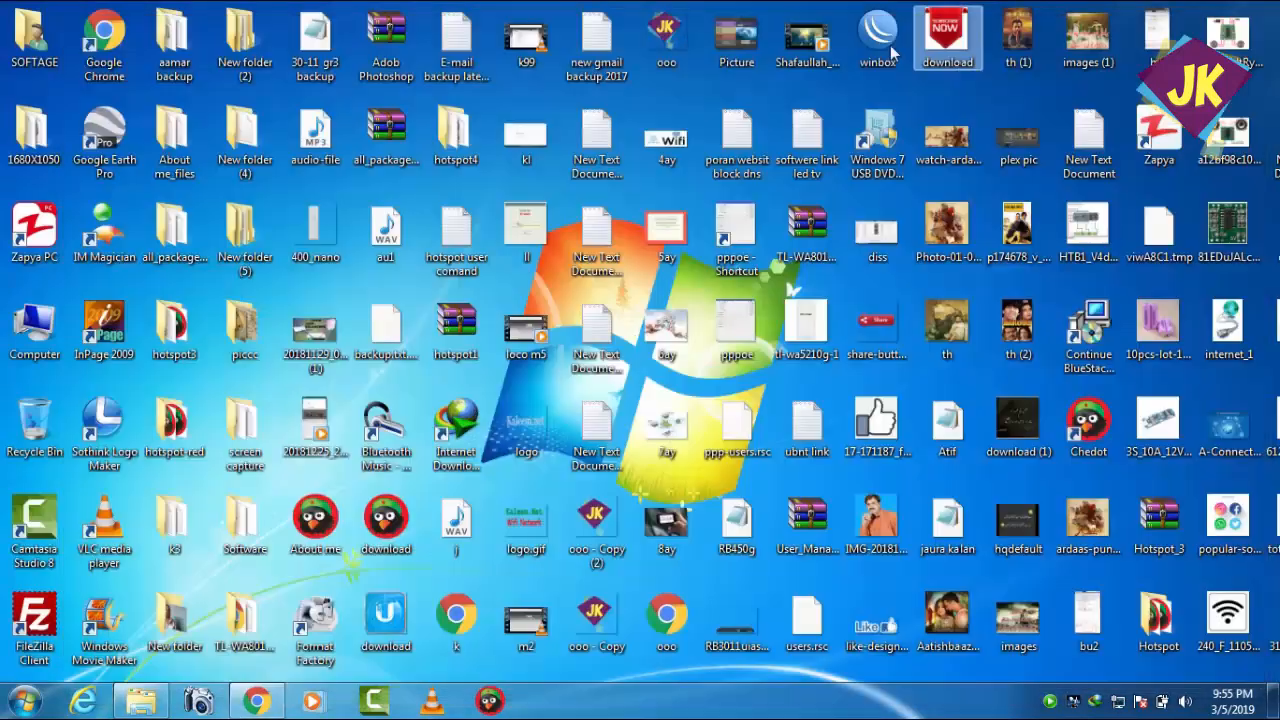
pyautogui.doubleClick(877, 40)
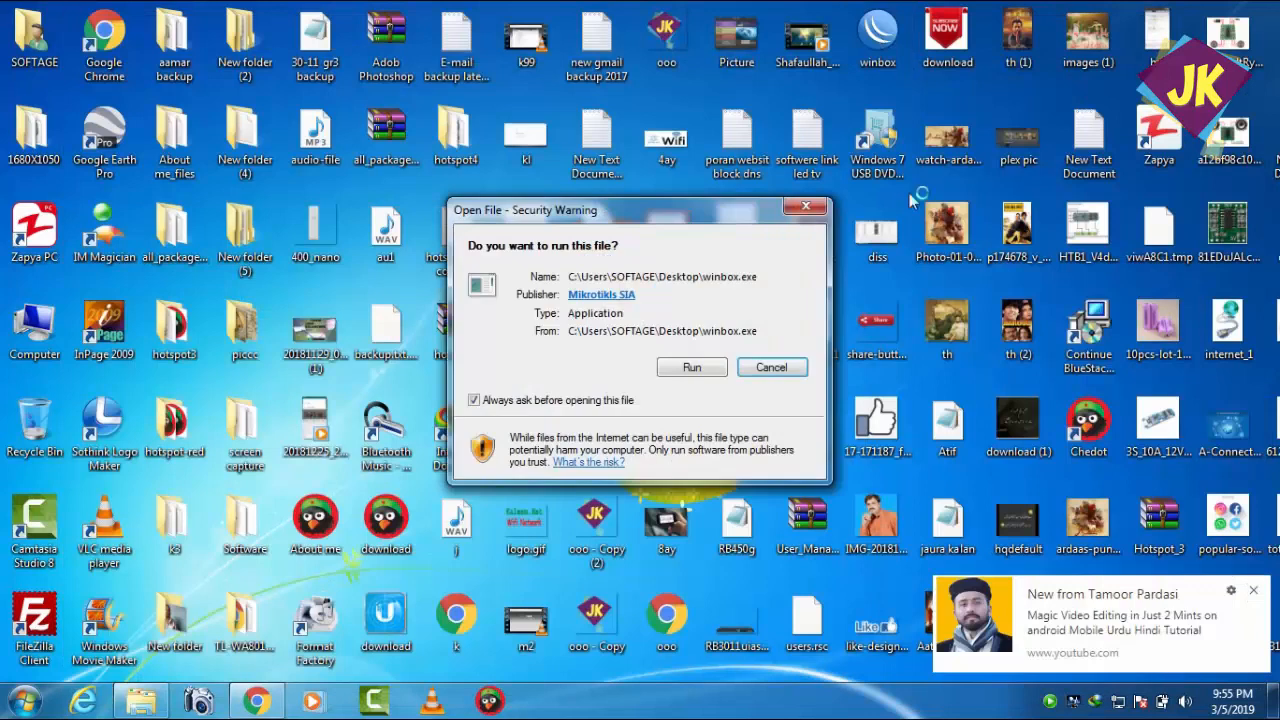
pyautogui.click(691, 367)
pyautogui.click(1254, 591)
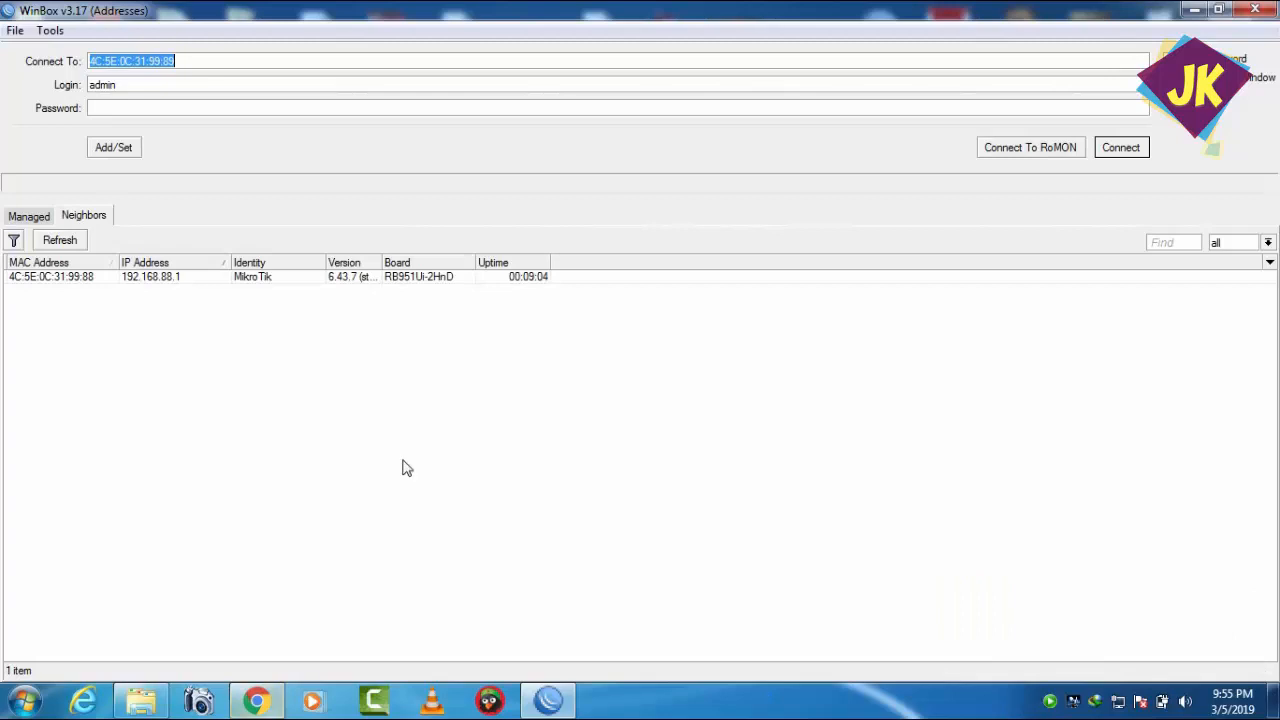
pyautogui.click(63, 283)
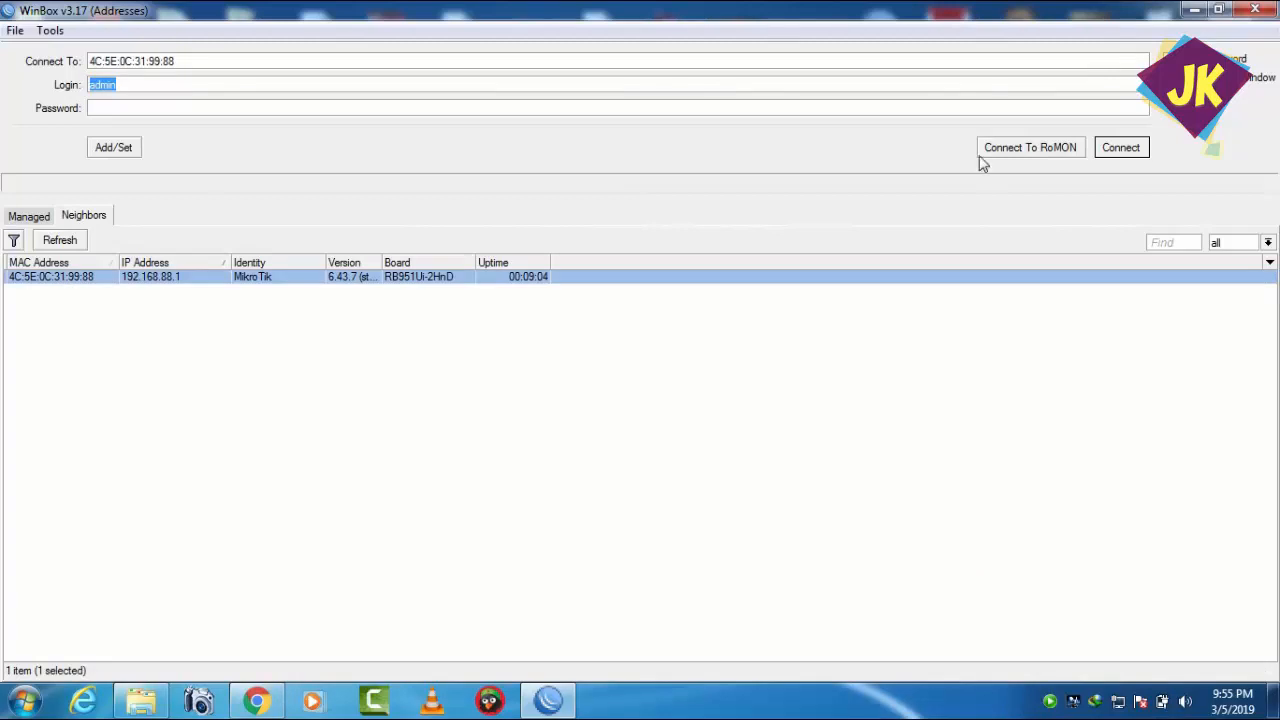
pyautogui.click(1110, 150)
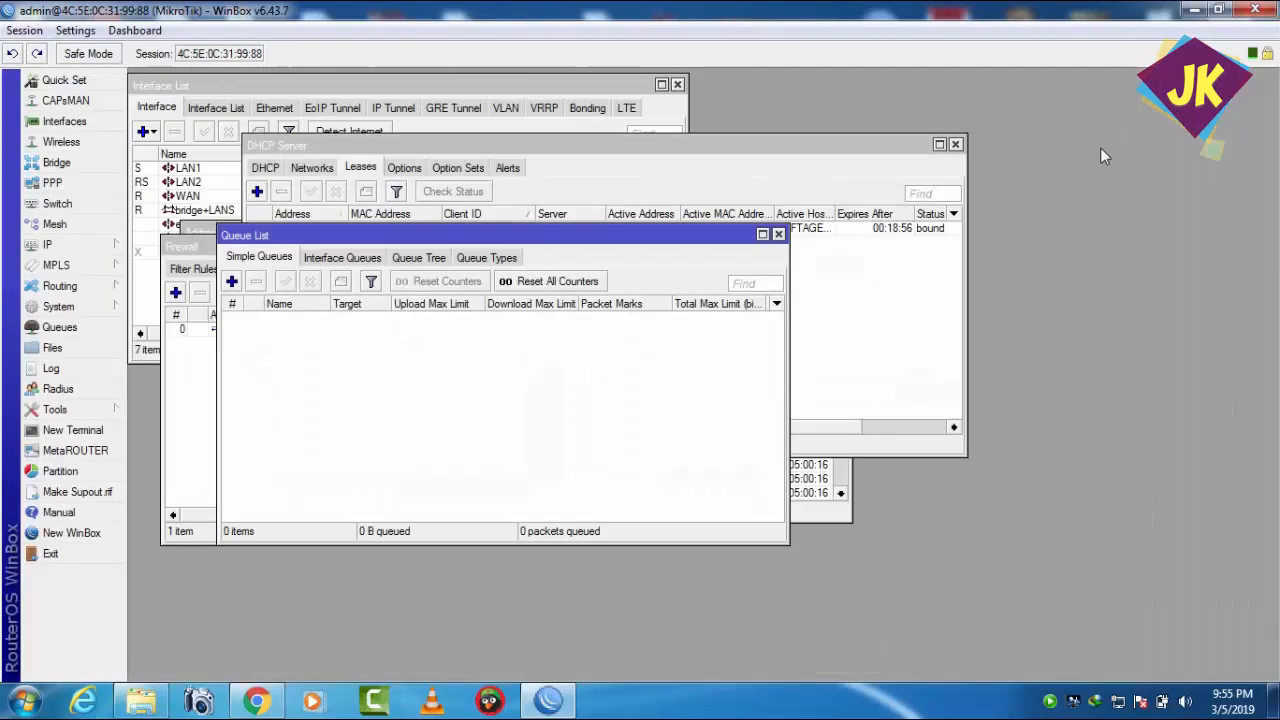
# Switch to Chrome and reload google.com to retest internet access through the router.
pyautogui.click(256, 700)
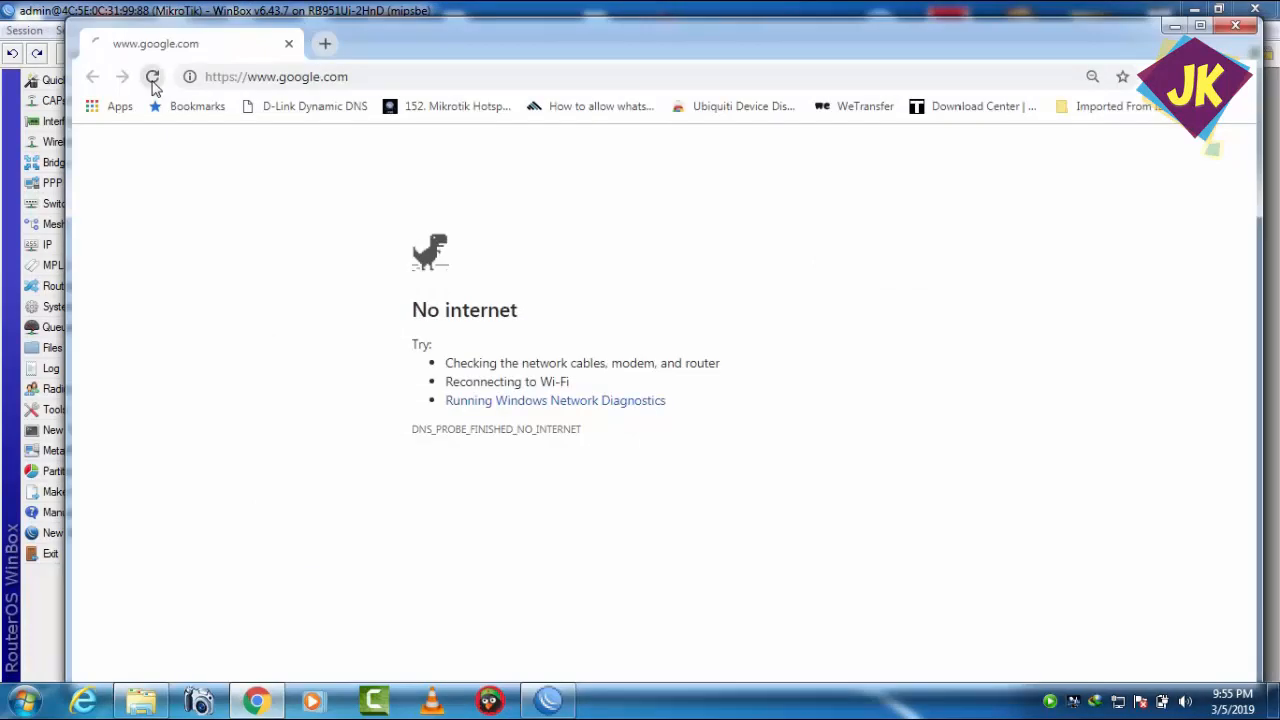
pyautogui.click(152, 78)
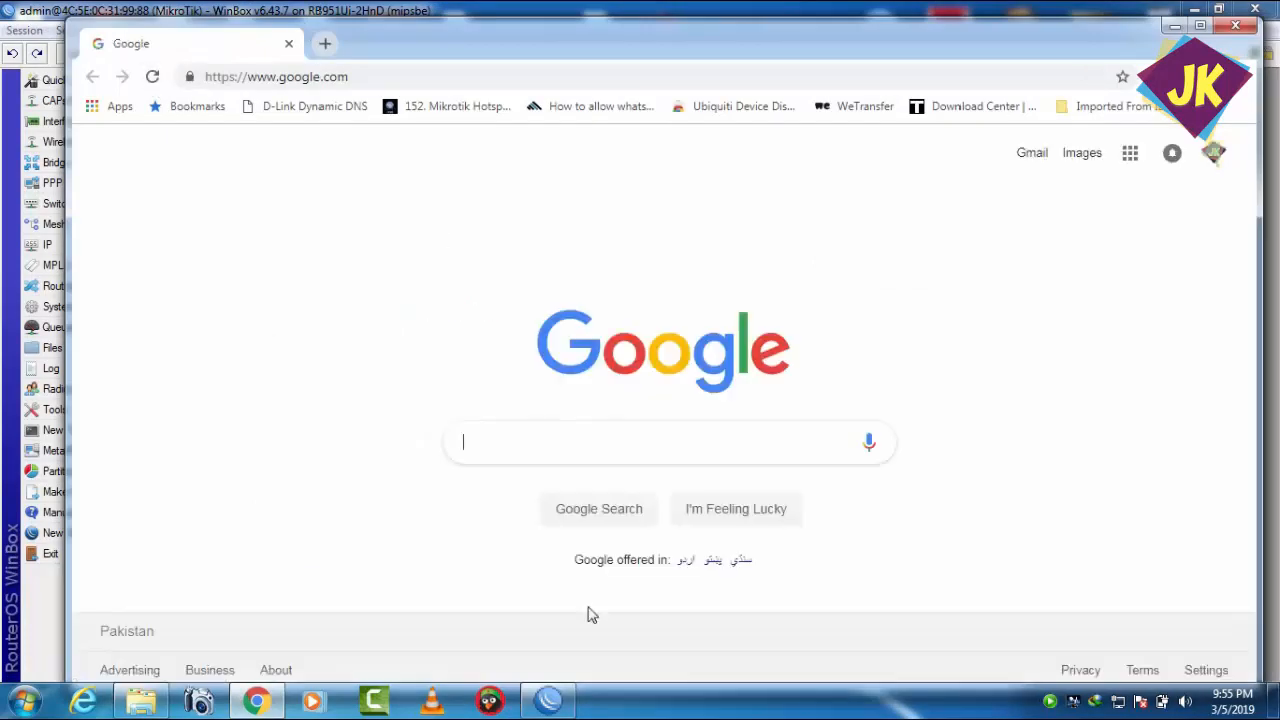
# Switch back to WinBox, open the IP Pool list and delete the address pool dhcp_pool1.
pyautogui.click(548, 700)
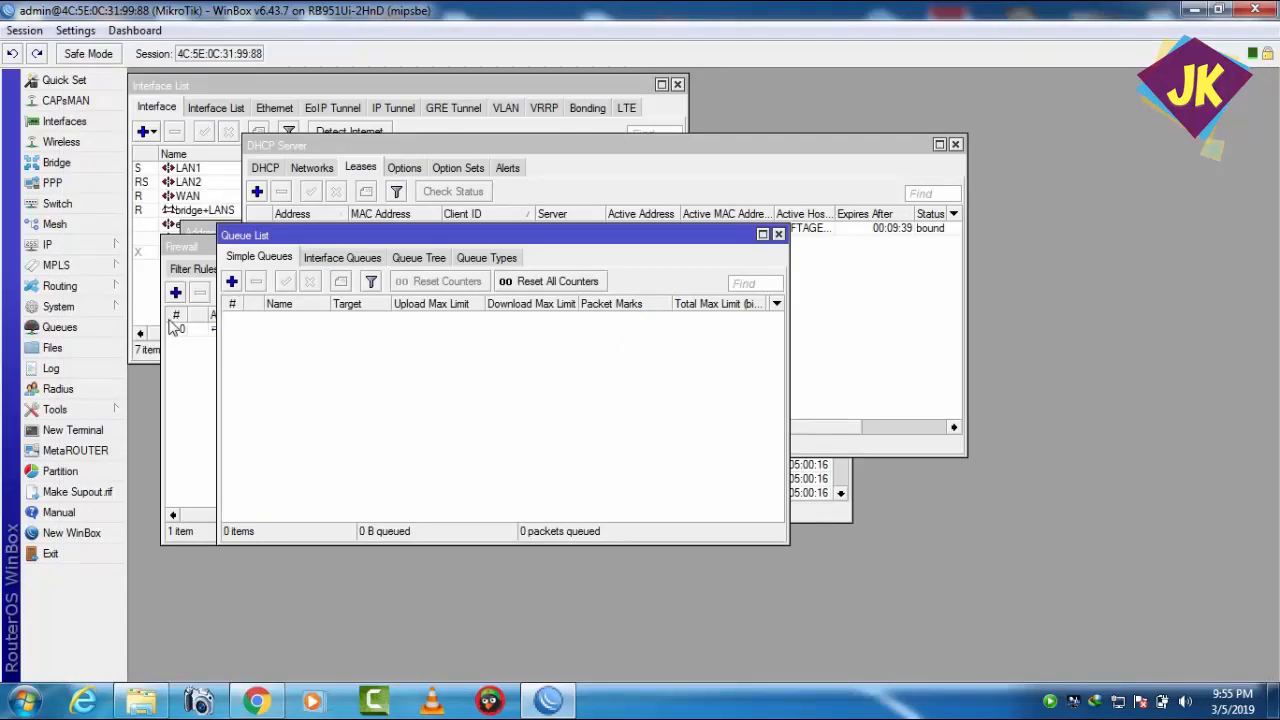
pyautogui.click(93, 246)
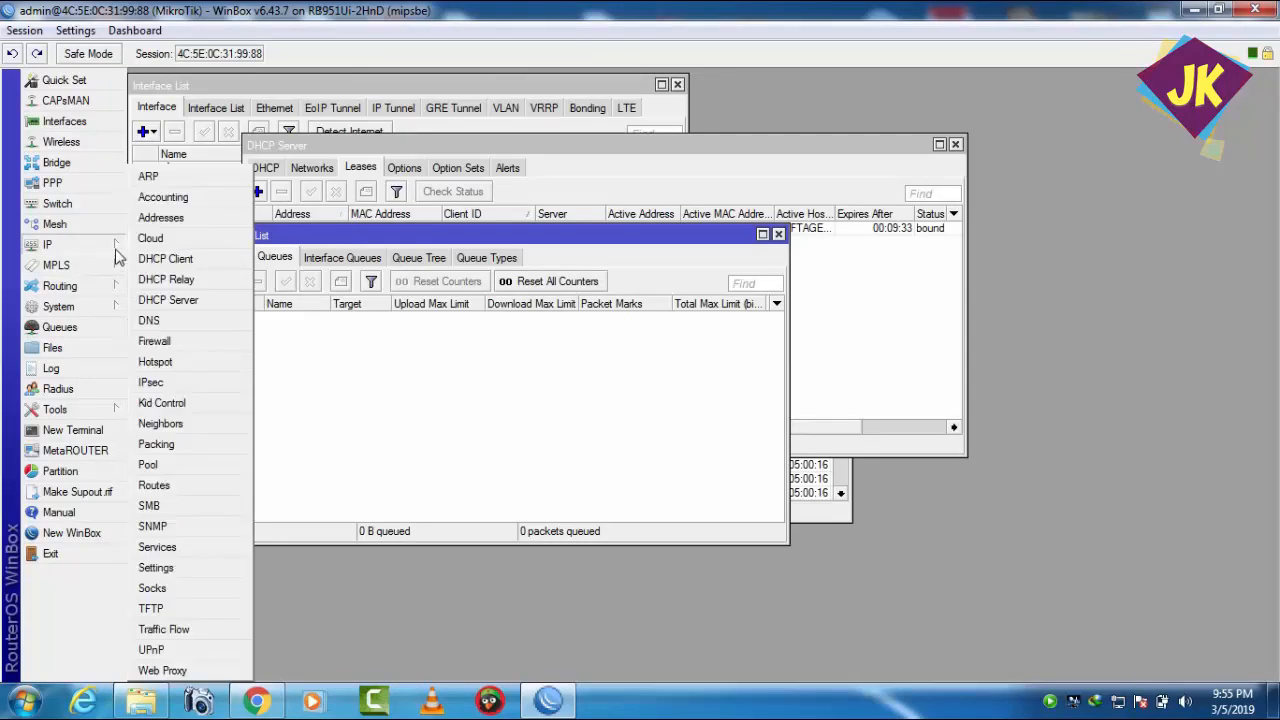
pyautogui.click(166, 466)
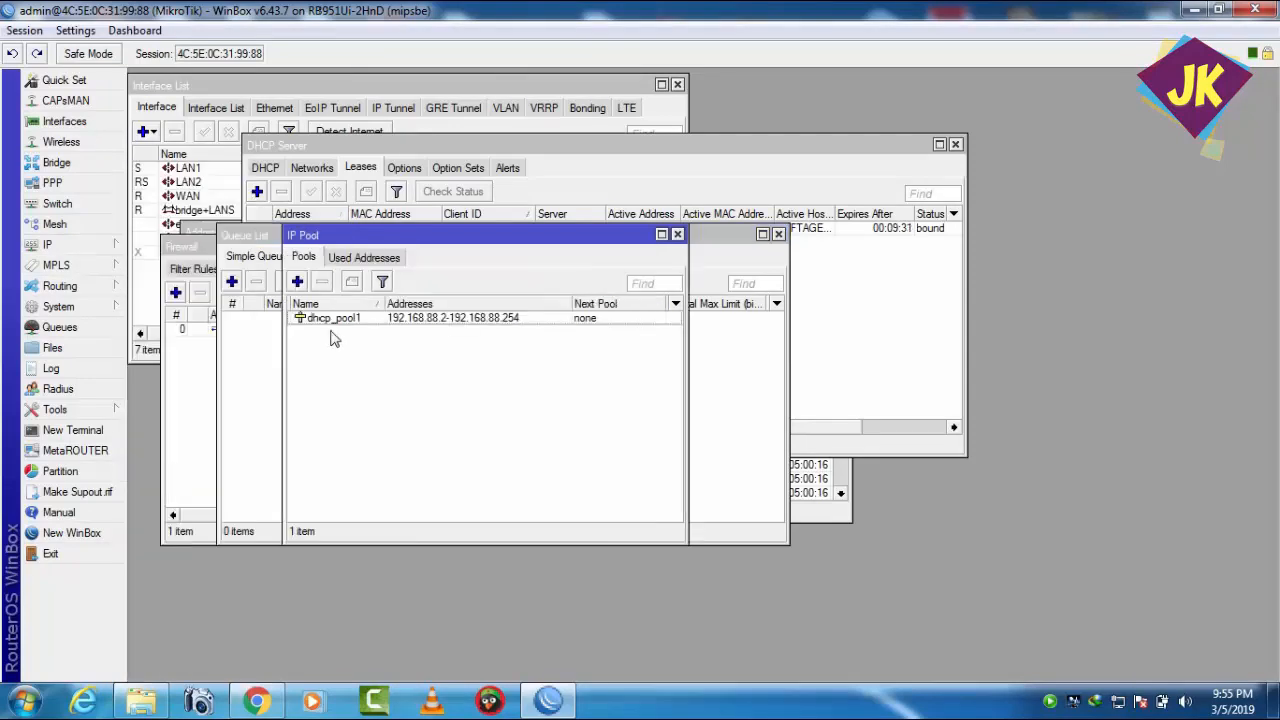
pyautogui.click(322, 320)
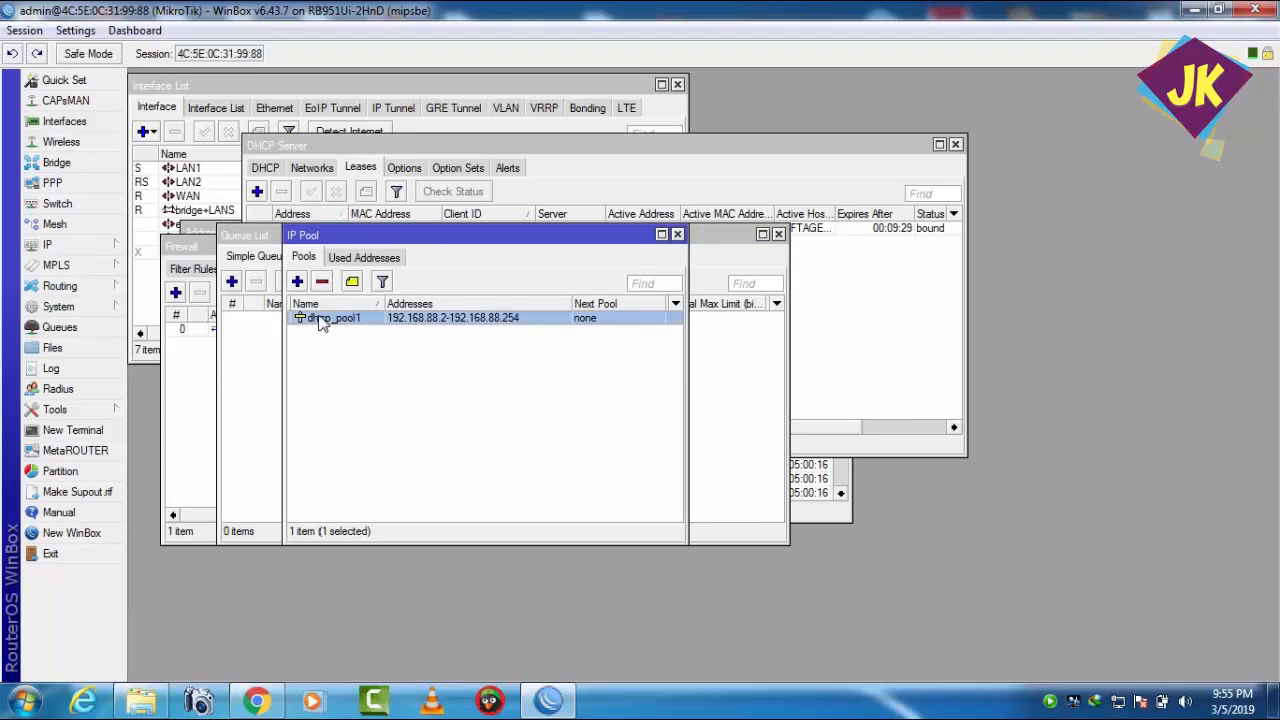
pyautogui.click(322, 281)
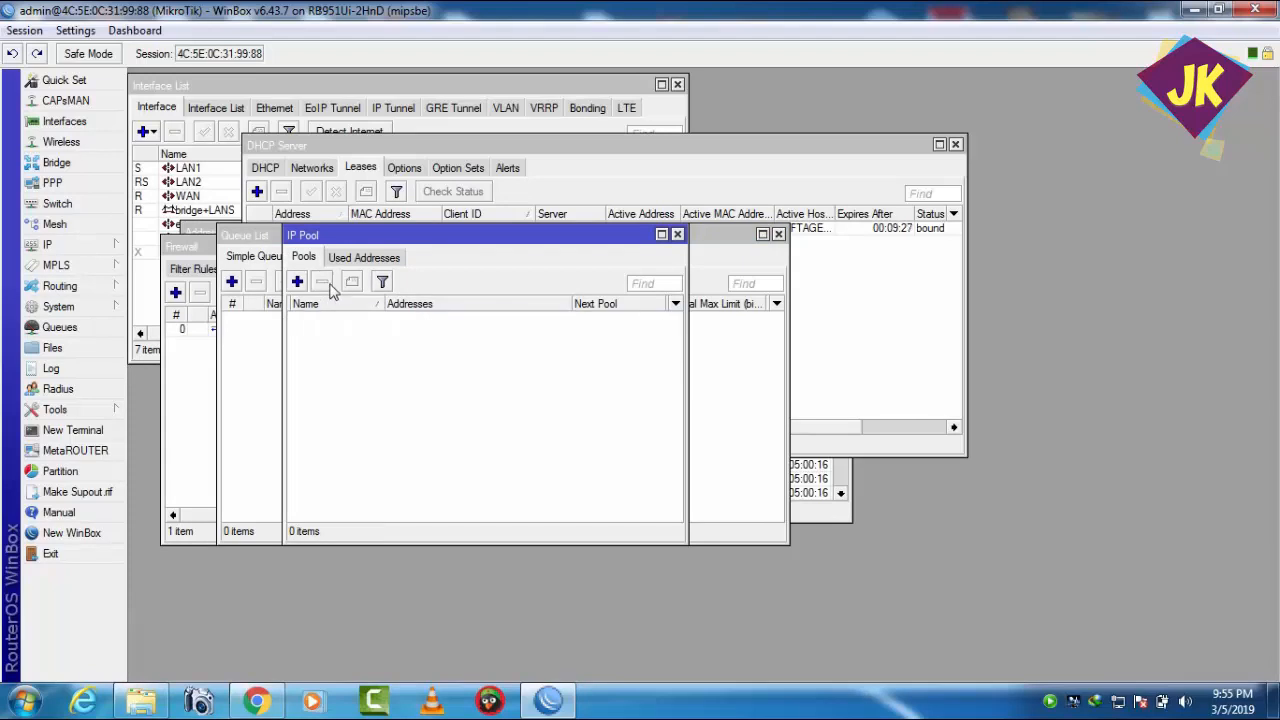
# Open the details of the DHCP lease for 192.168.88.254 and copy its MAC address.
pyautogui.click(463, 150)
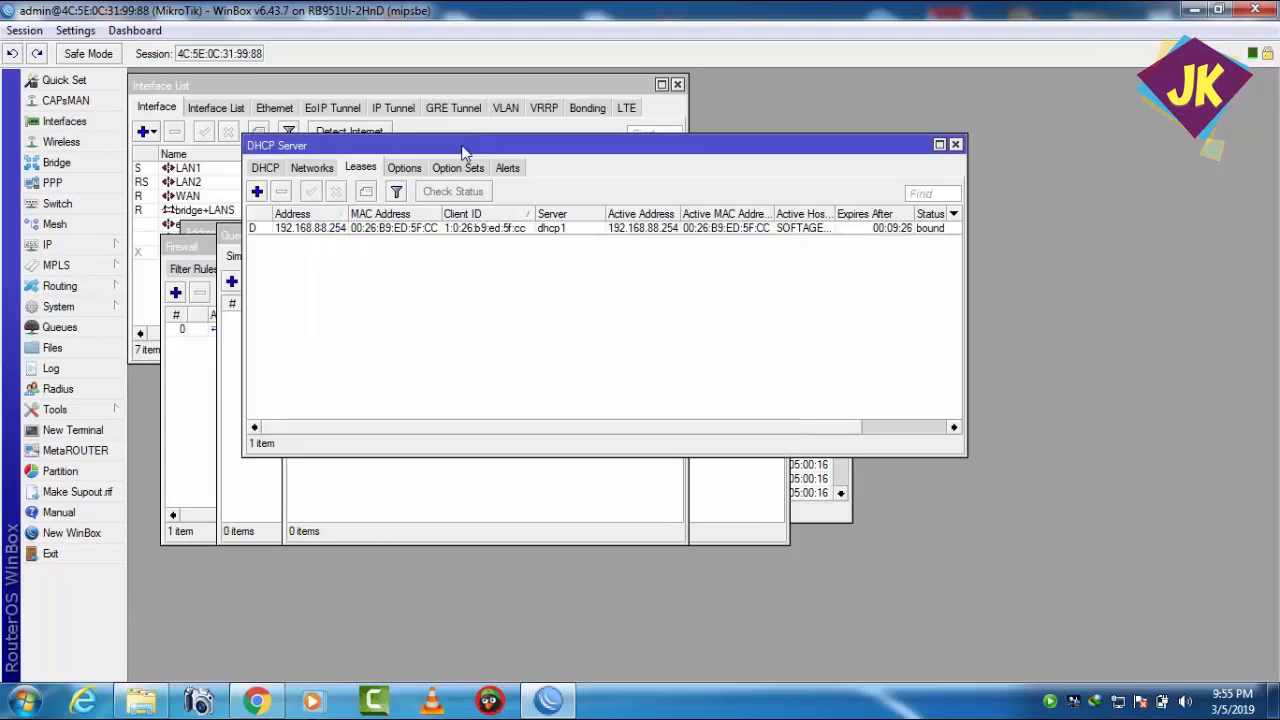
pyautogui.doubleClick(425, 229)
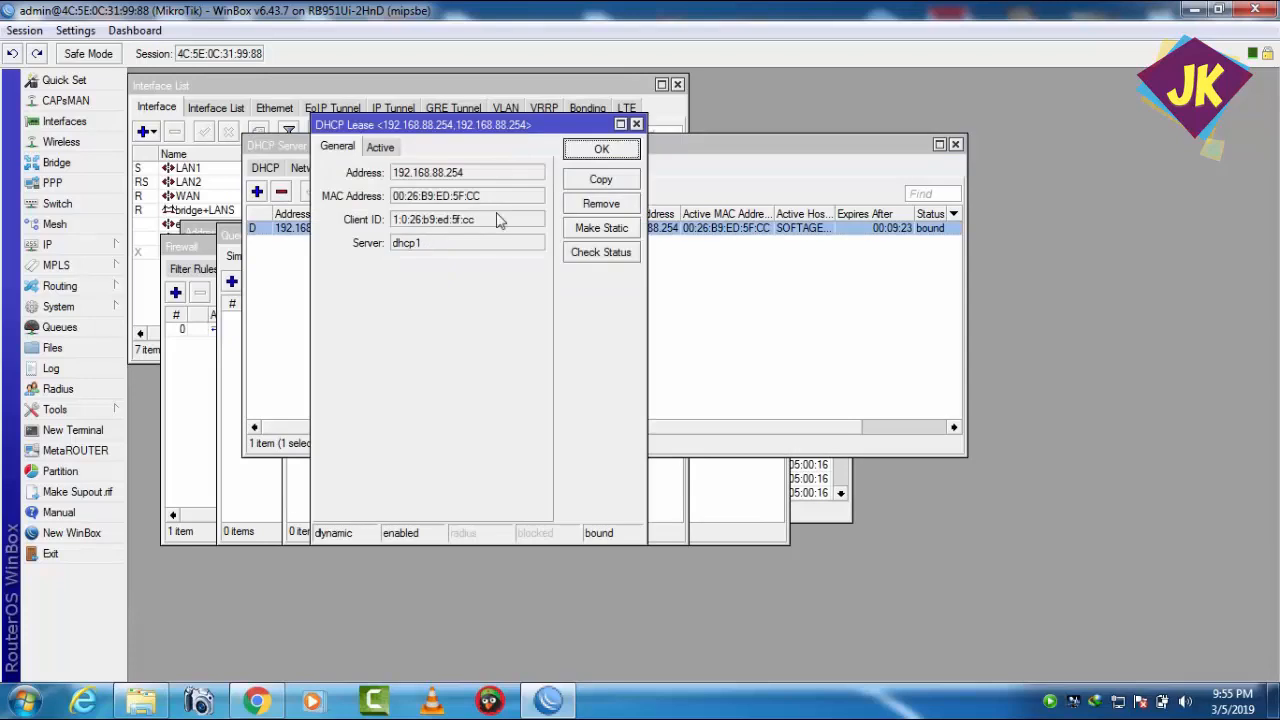
pyautogui.moveTo(490, 203); pyautogui.dragTo(393, 201)
pyautogui.rightClick(425, 196)
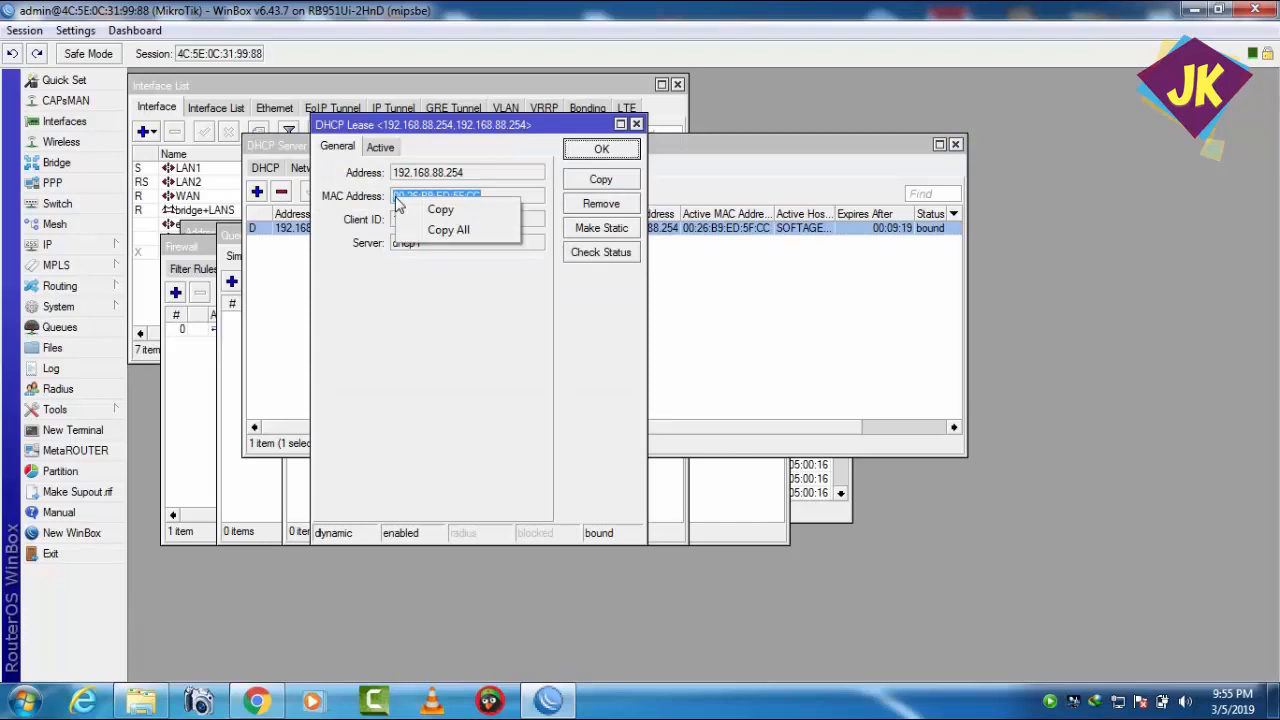
pyautogui.click(445, 211)
pyautogui.click(594, 152)
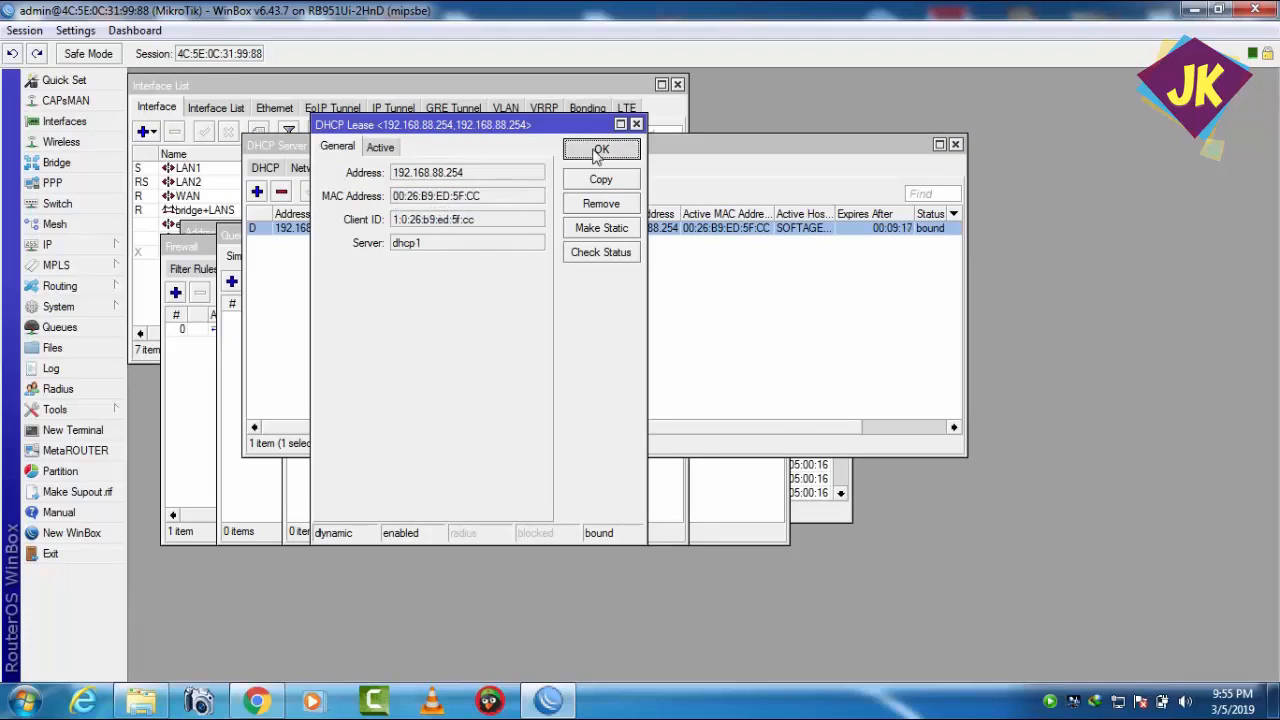
# Reposition the DHCP Server window and remove the 192.168.88.254 lease.
pyautogui.moveTo(535, 146); pyautogui.dragTo(714, 278)
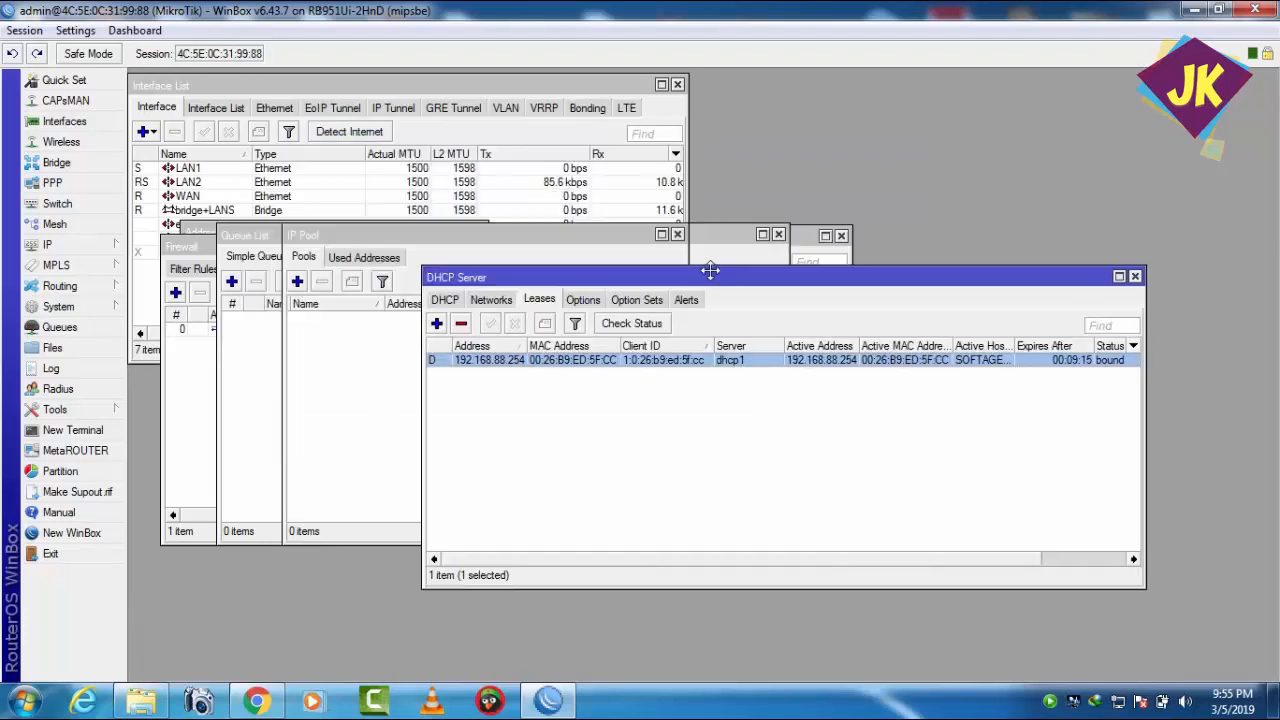
pyautogui.click(460, 323)
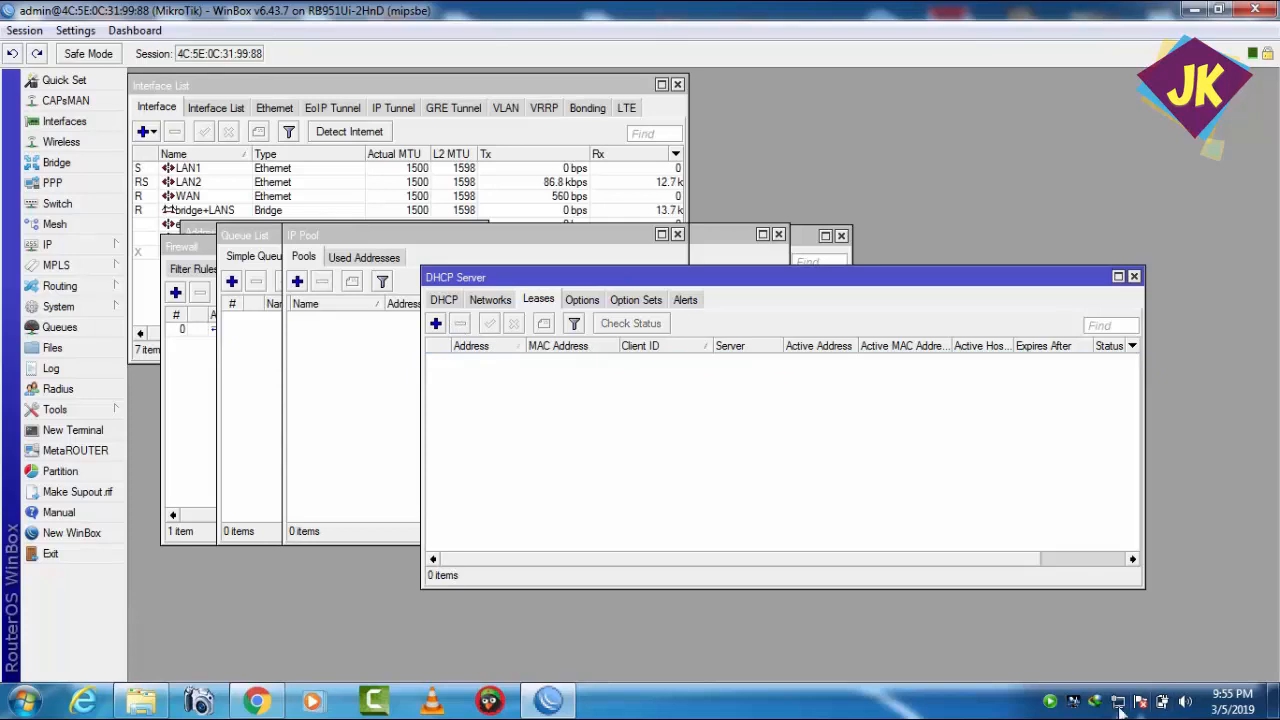
pyautogui.moveTo(1116, 706)
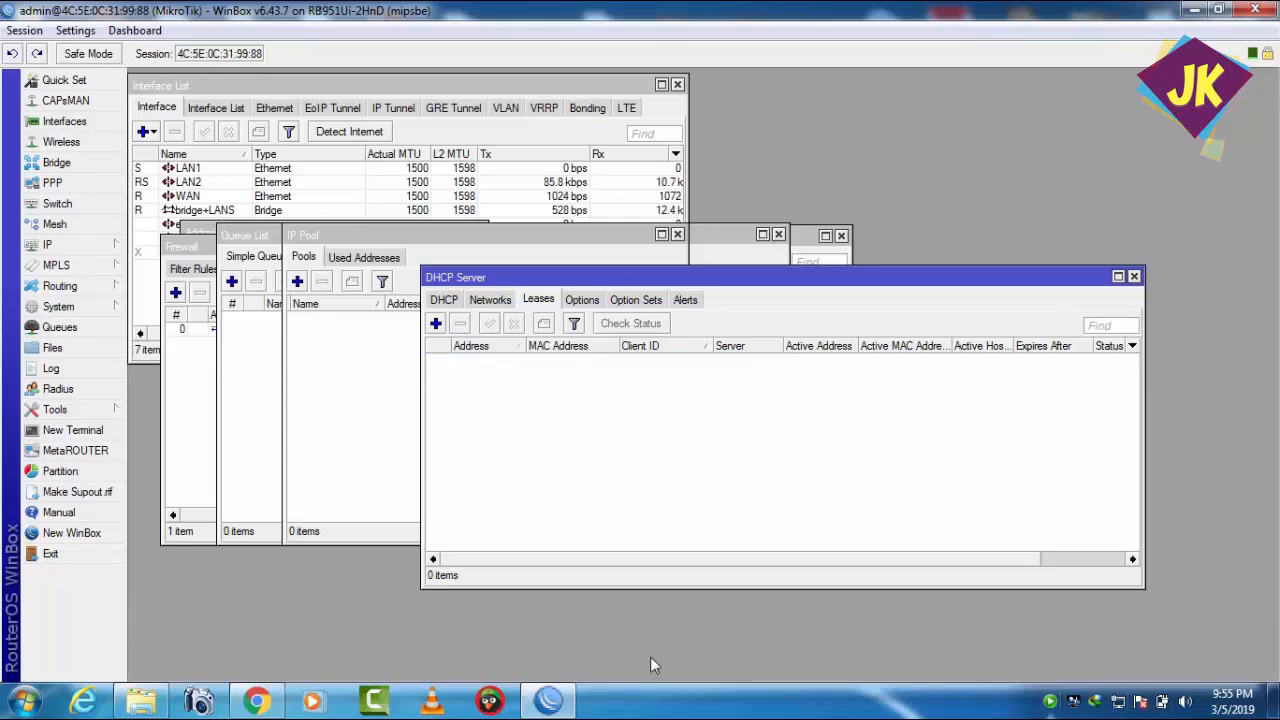
# Switch to Chrome and reload google.com repeatedly to check internet access without the pool and lease.
pyautogui.click(272, 704)
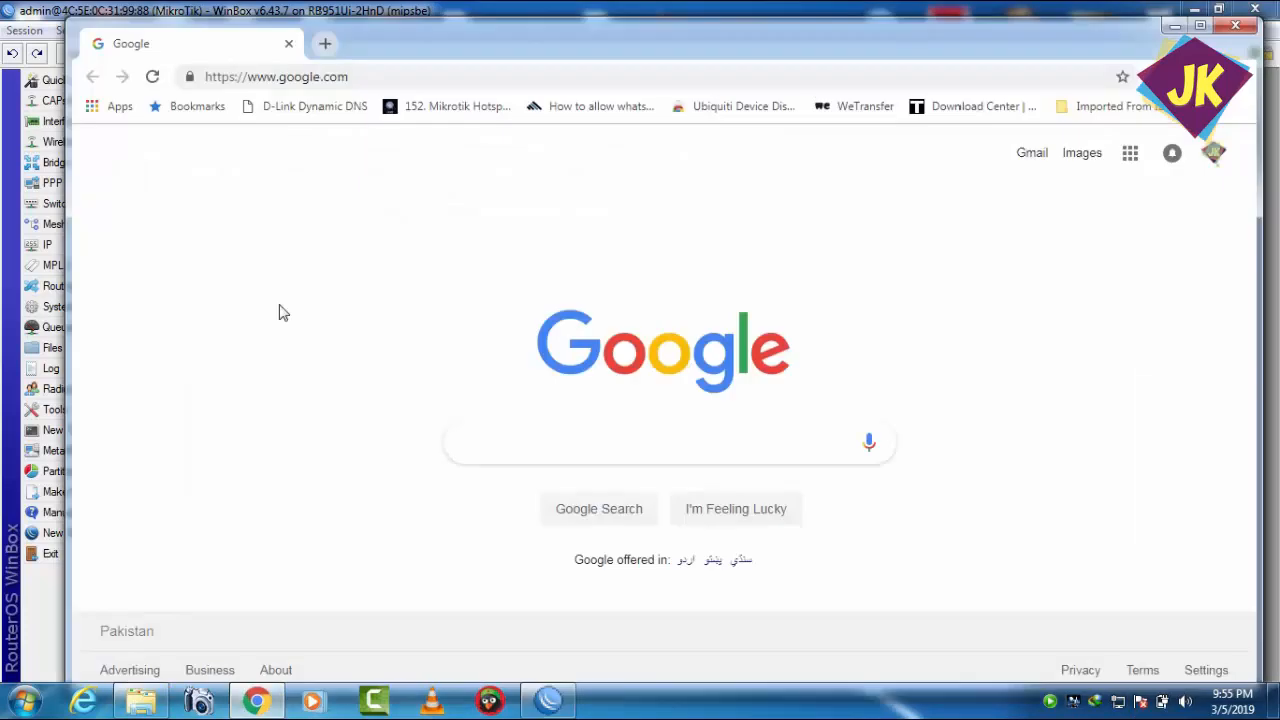
pyautogui.click(148, 80)
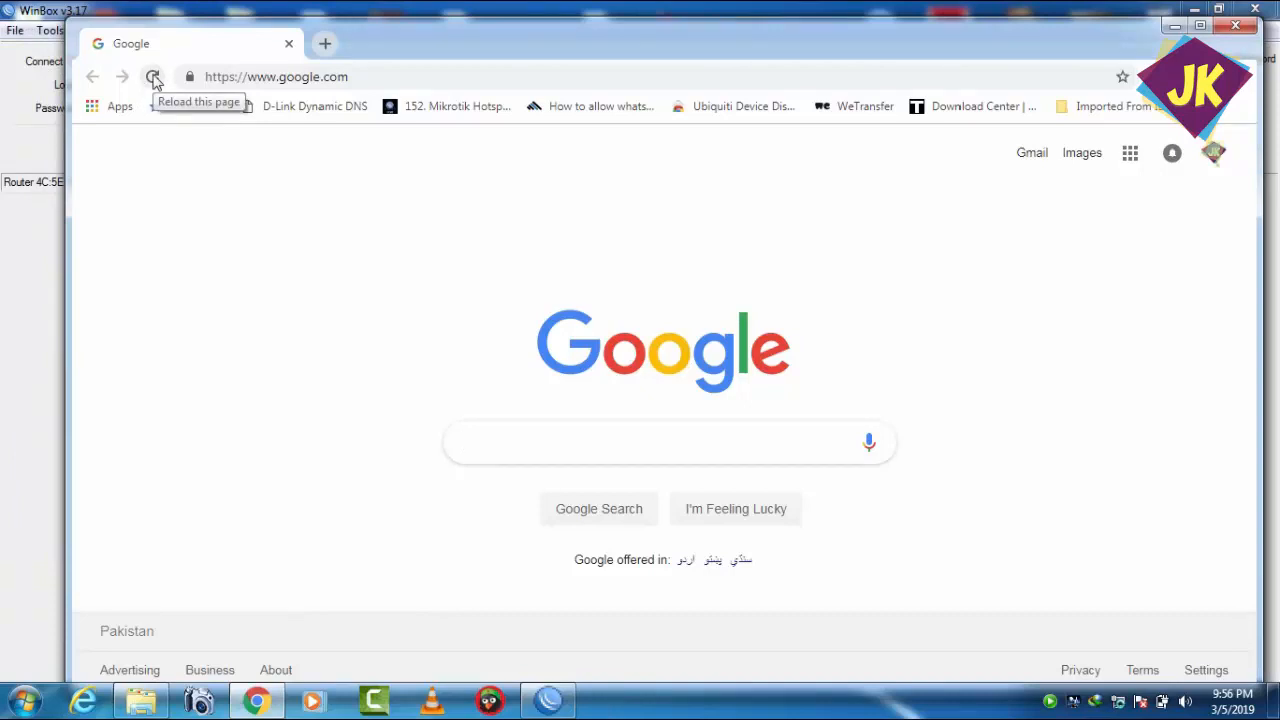
pyautogui.click(153, 78)
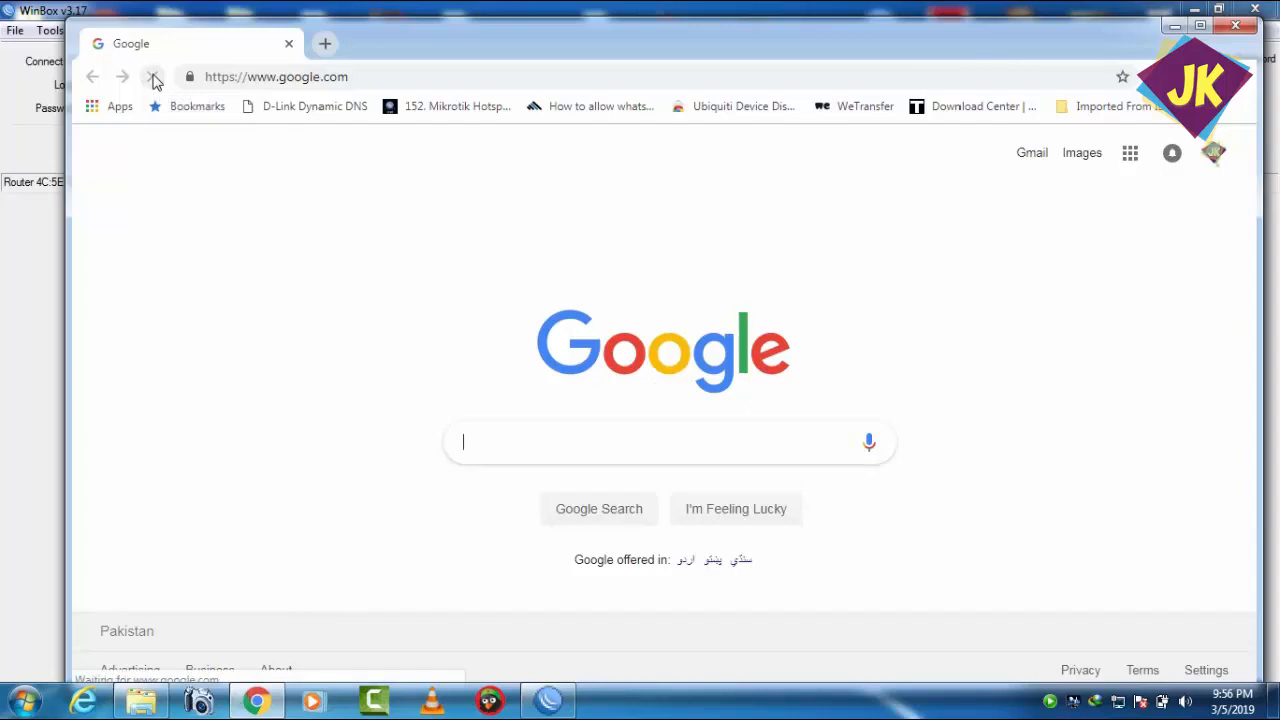
pyautogui.click(153, 78)
pyautogui.click(153, 78)
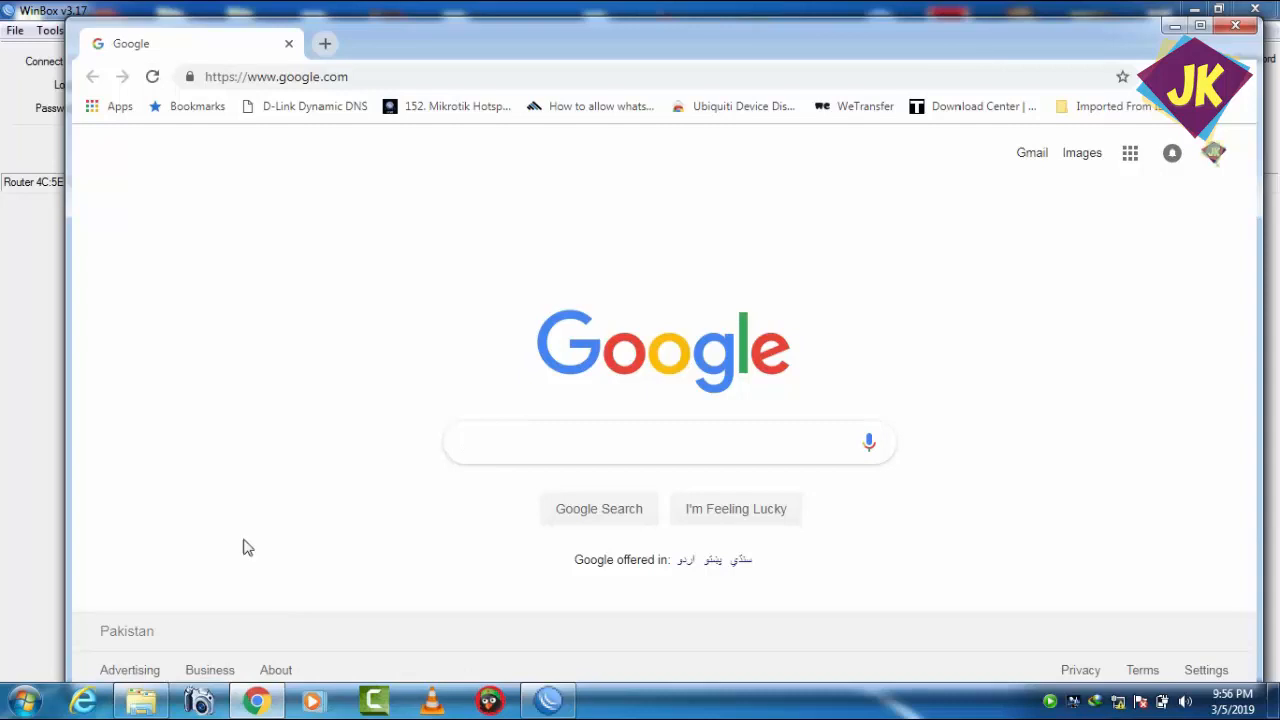
# Return to WinBox and reconnect to the disconnected router as admin, retrying the connection.
pyautogui.click(3, 396)
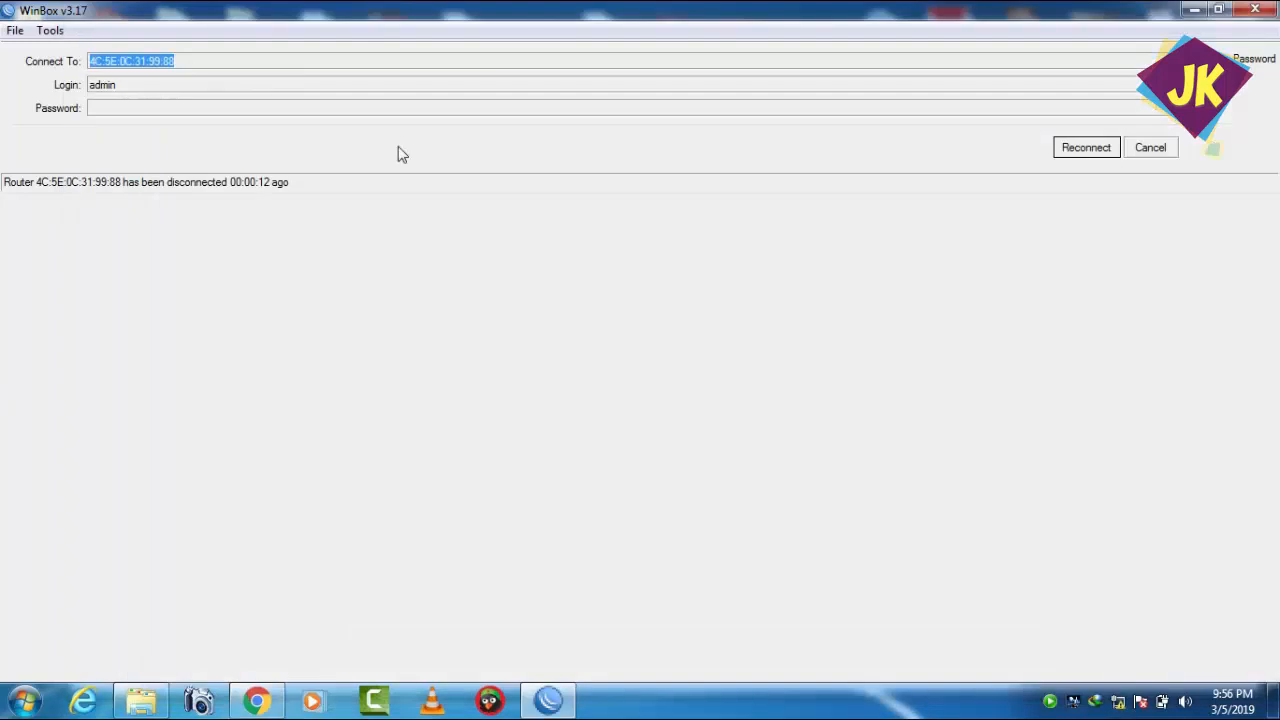
pyautogui.click(1086, 147)
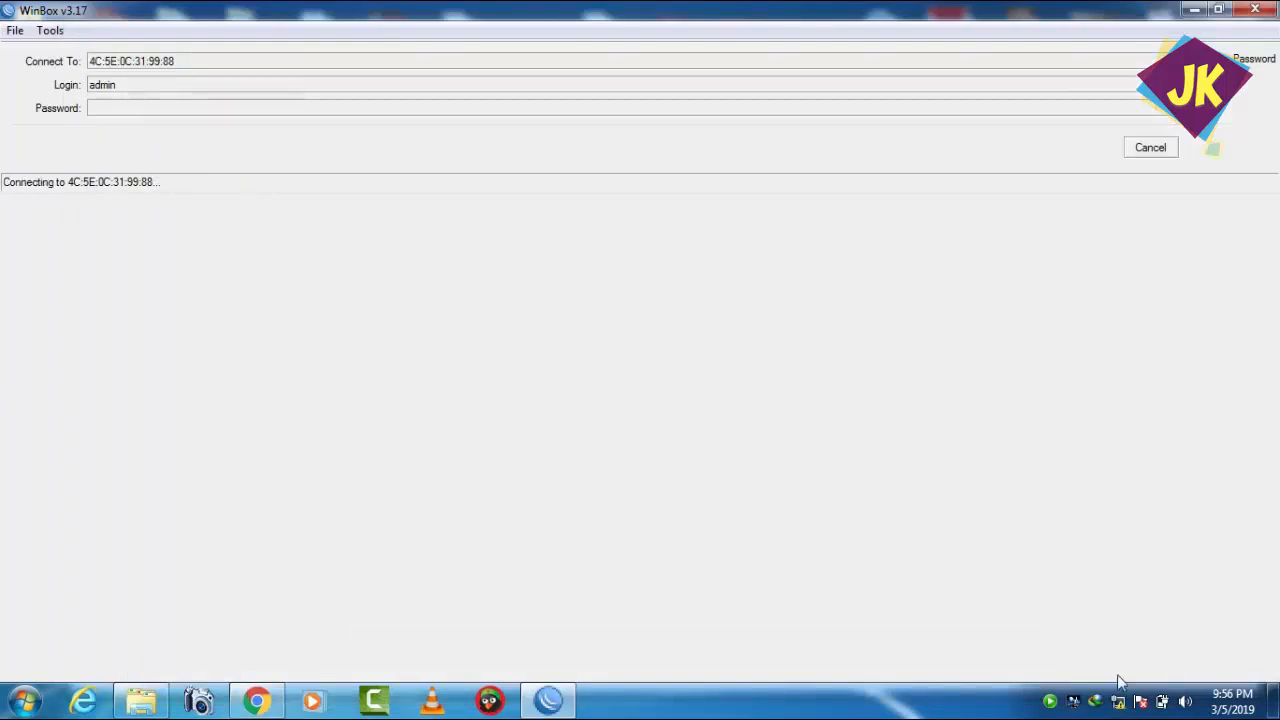
pyautogui.moveTo(1112, 703)
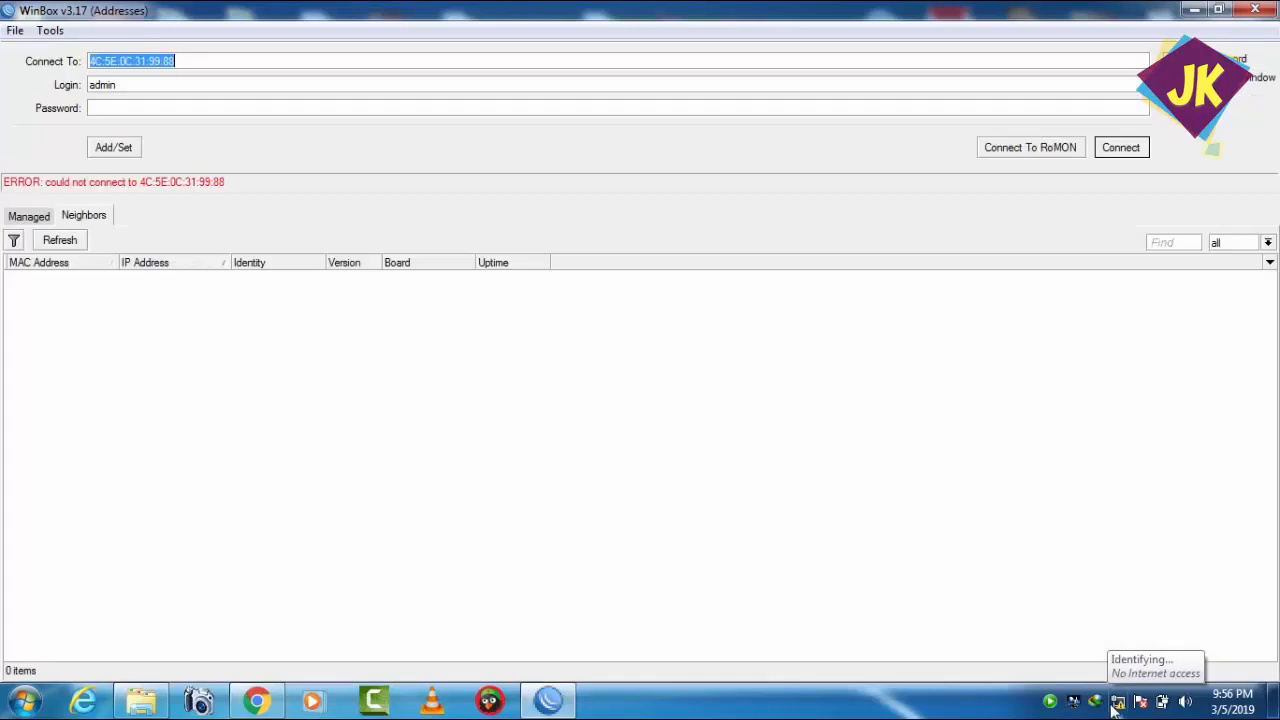
pyautogui.click(1121, 150)
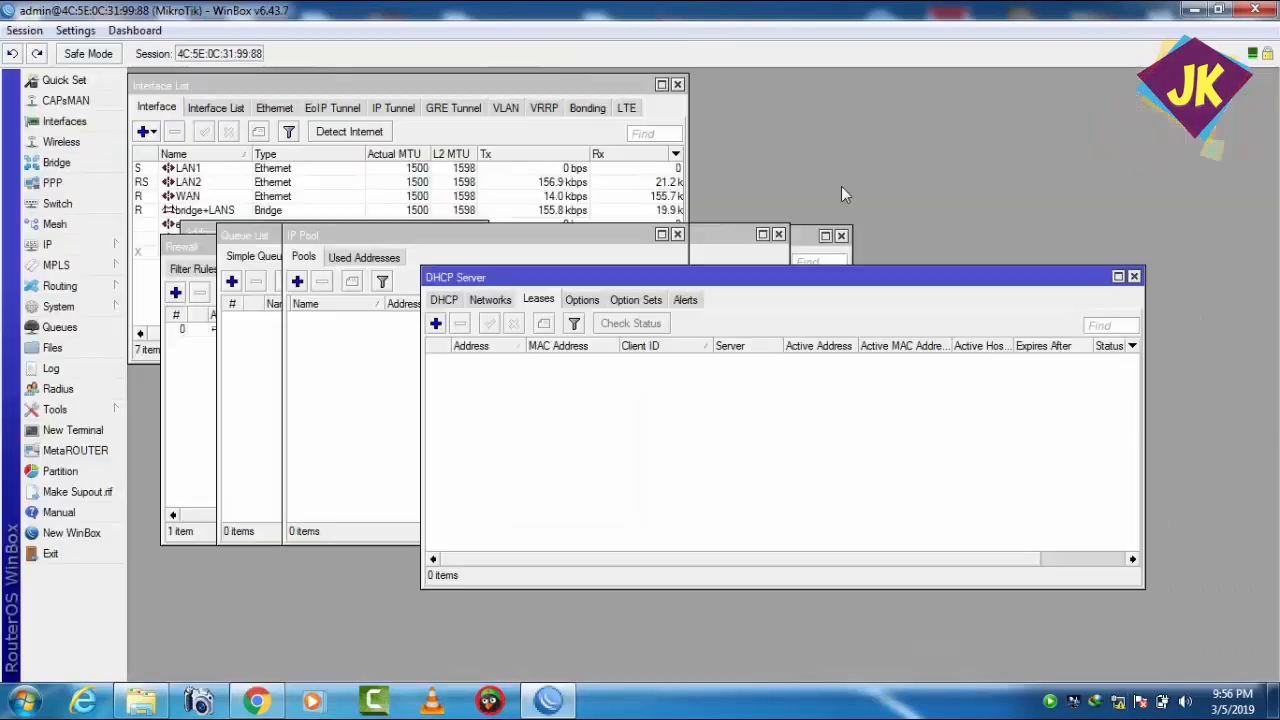
# Switch to Chrome, reload google.com to retest internet access, and return to WinBox.
pyautogui.click(256, 700)
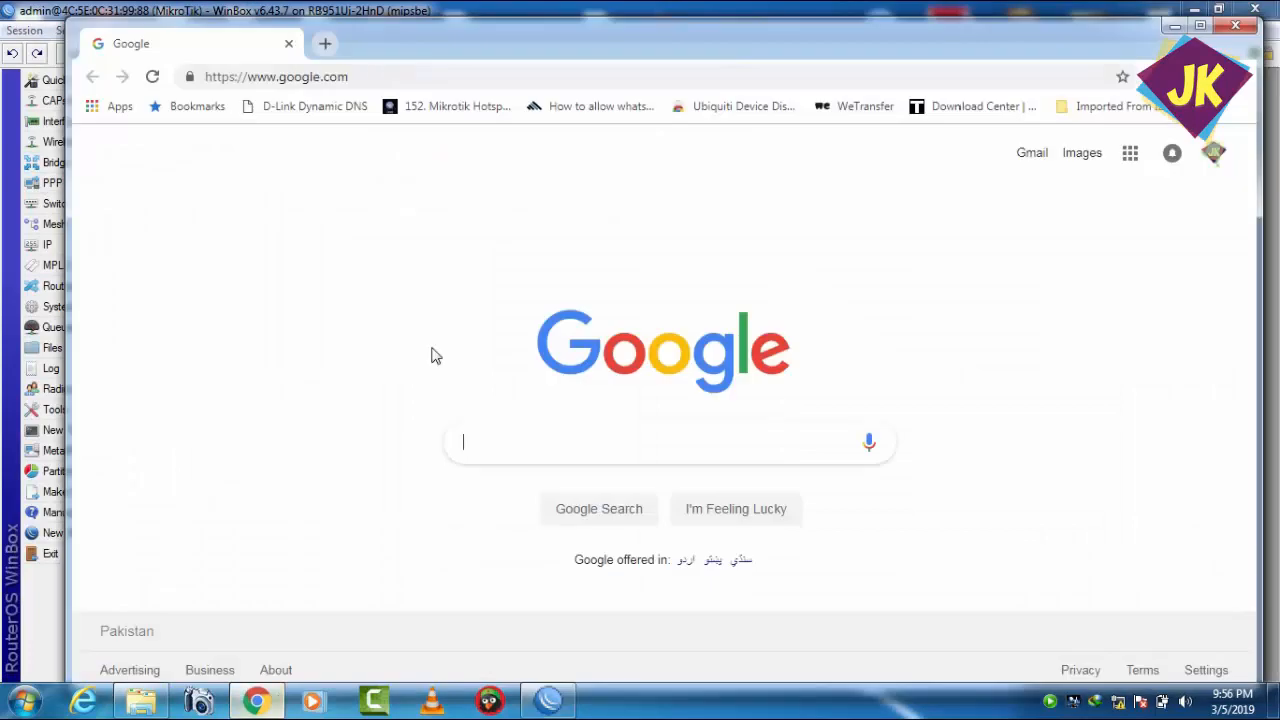
pyautogui.click(151, 77)
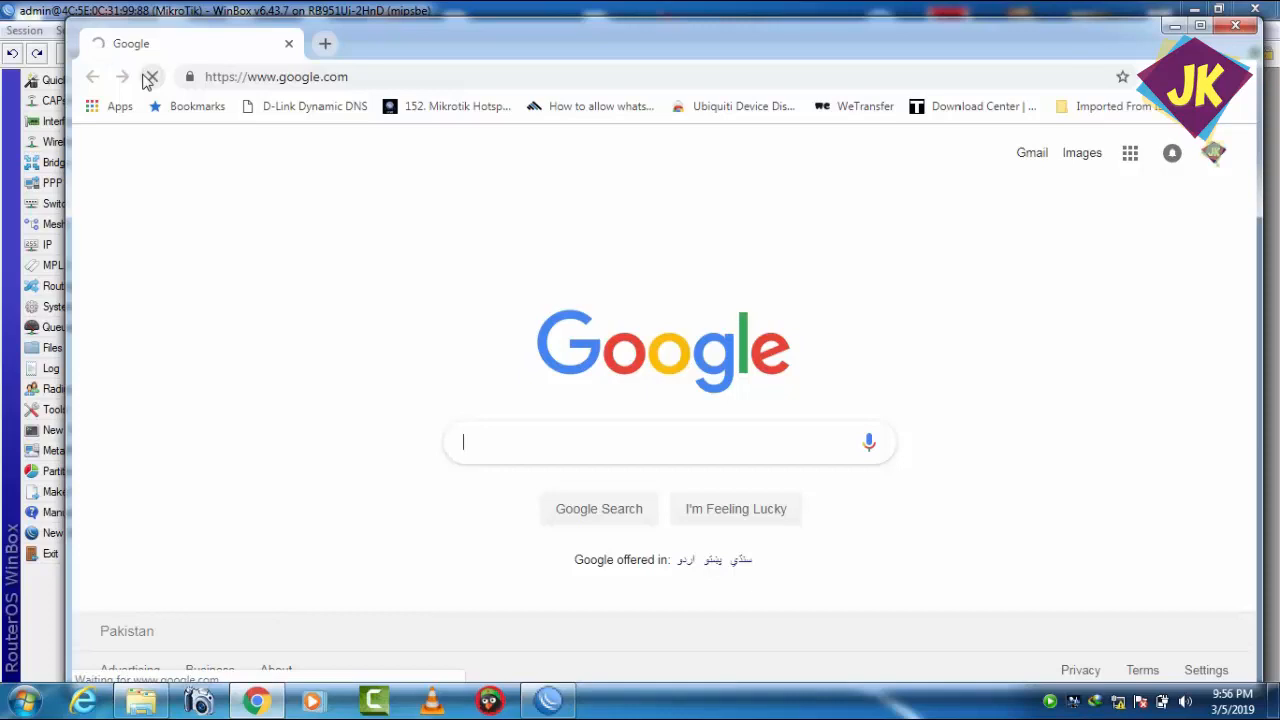
pyautogui.click(60, 621)
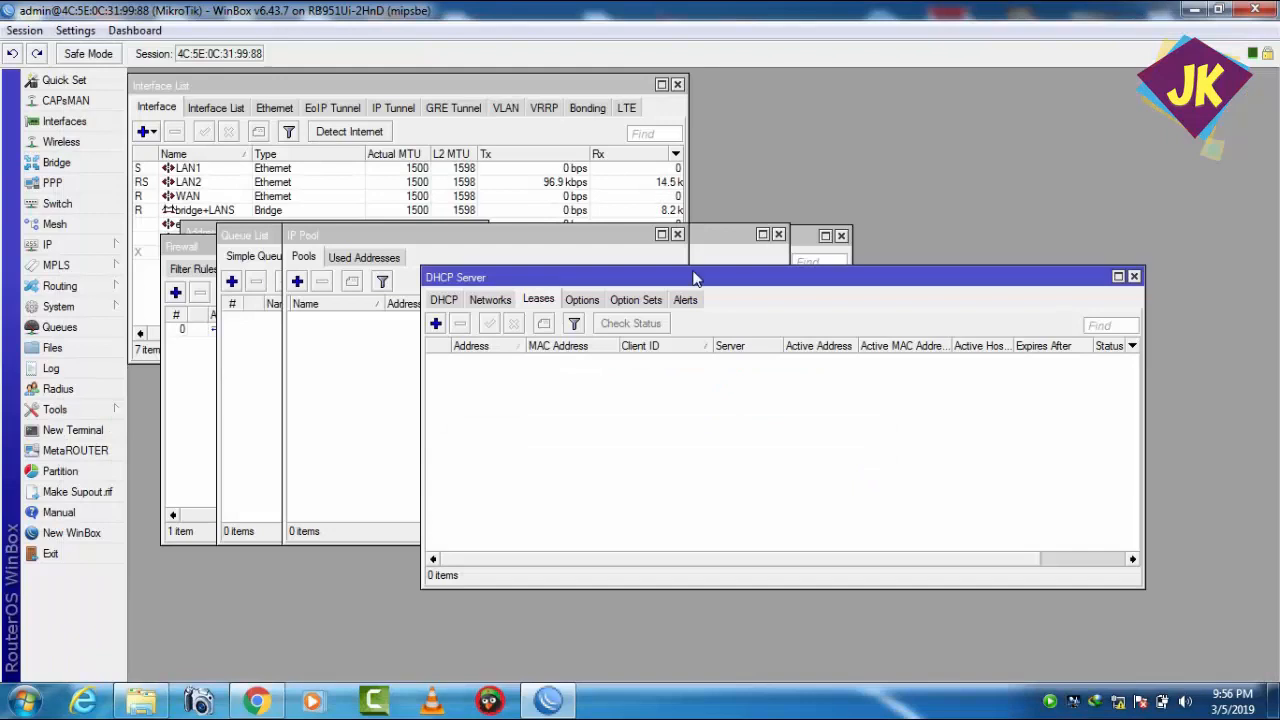
# Close the IP Pool, Queue List, Firewall and other background windows, keeping Interface List and DHCP Server open.
pyautogui.click(677, 236)
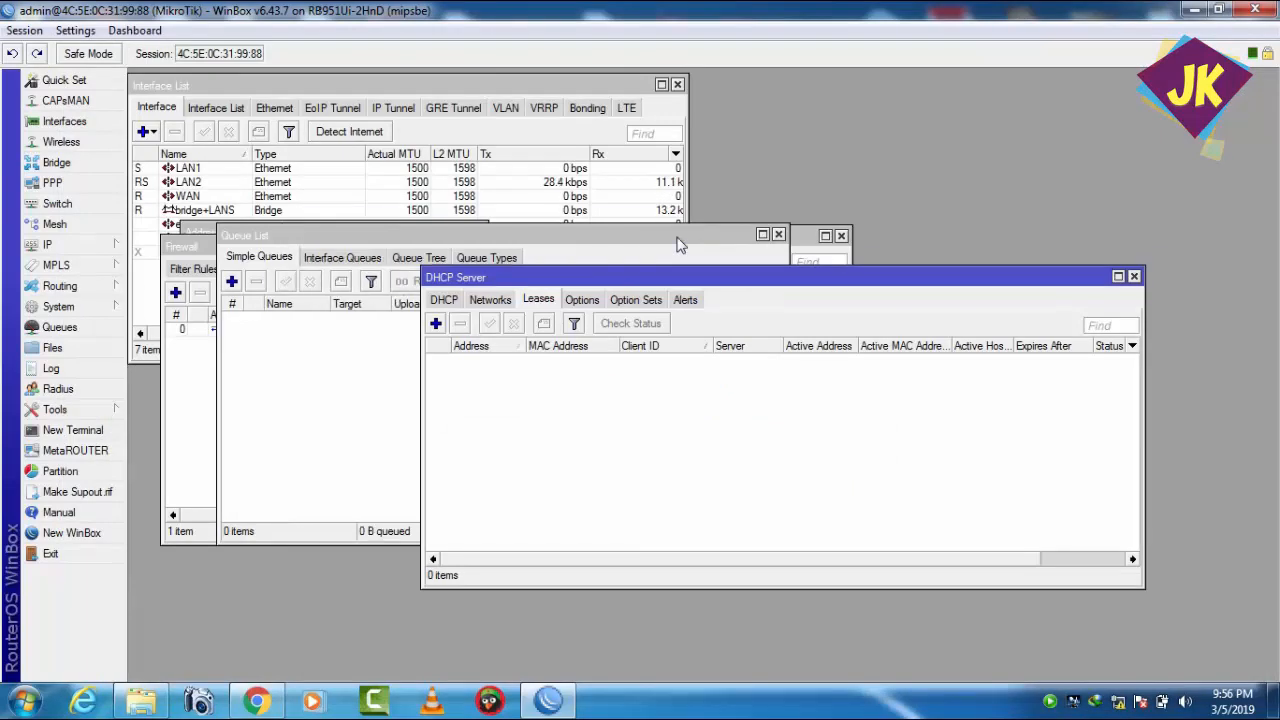
pyautogui.click(779, 235)
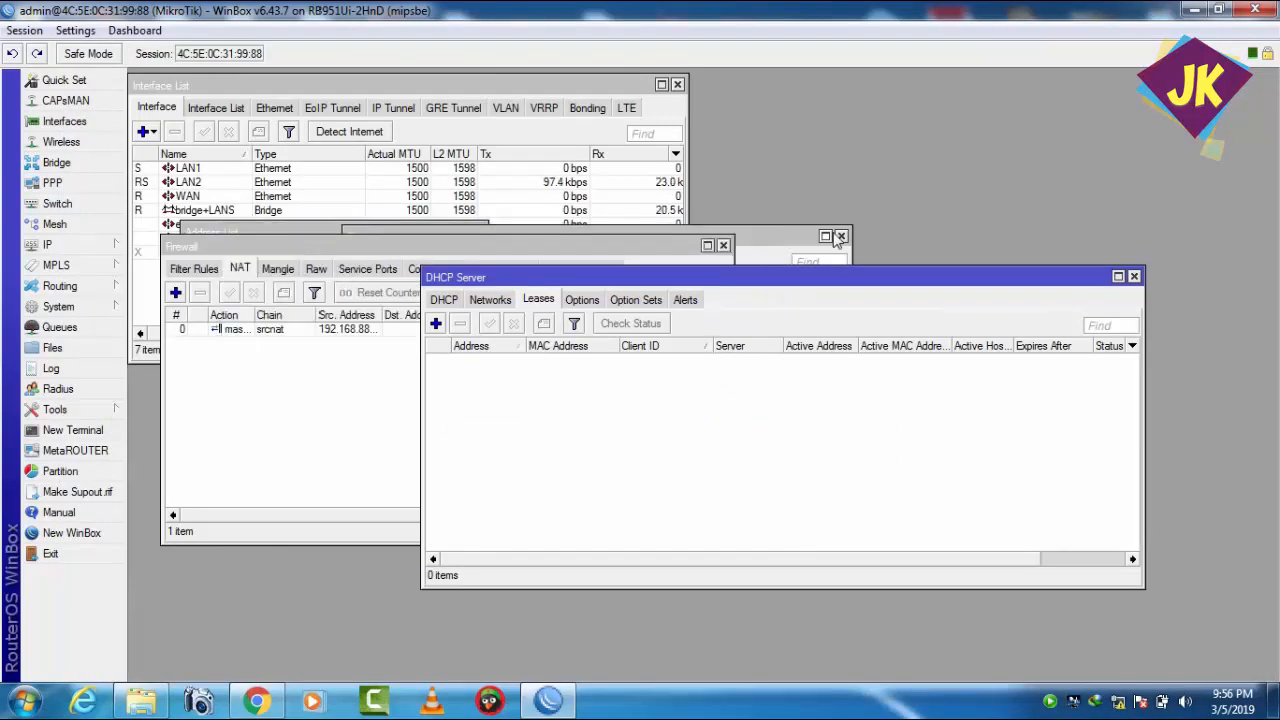
pyautogui.click(841, 236)
pyautogui.click(722, 245)
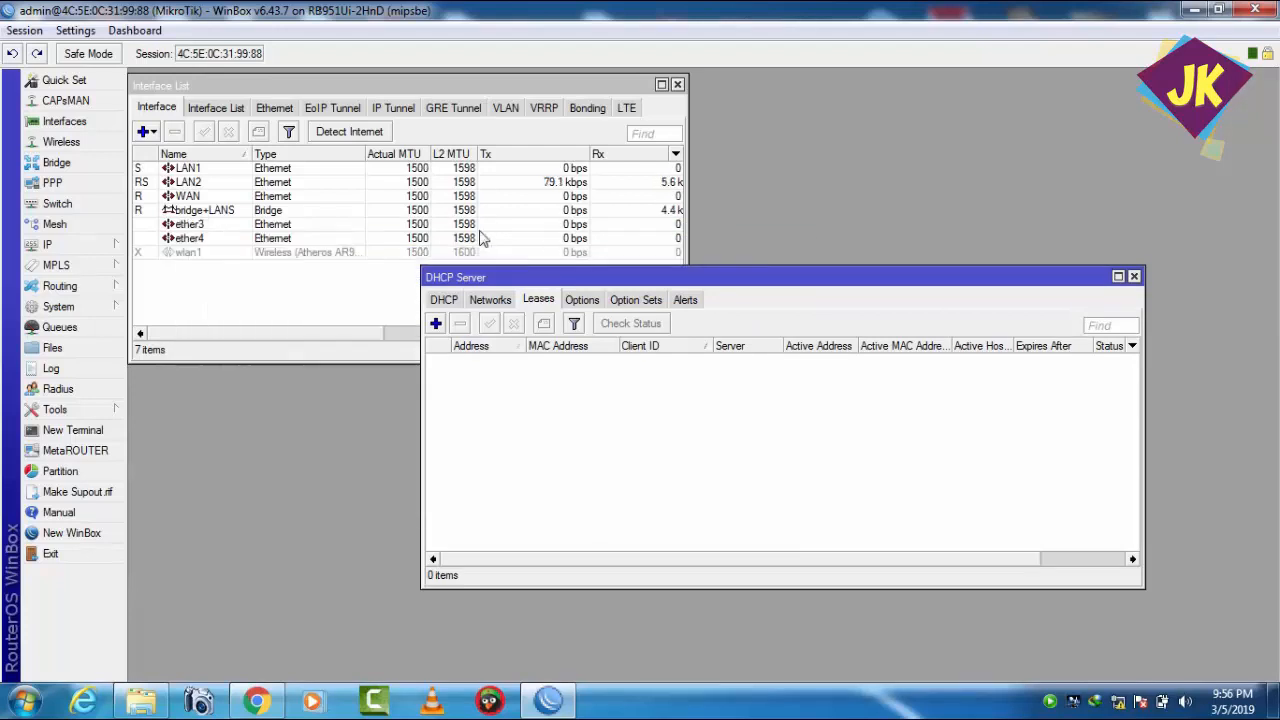
pyautogui.click(478, 232)
pyautogui.click(434, 328)
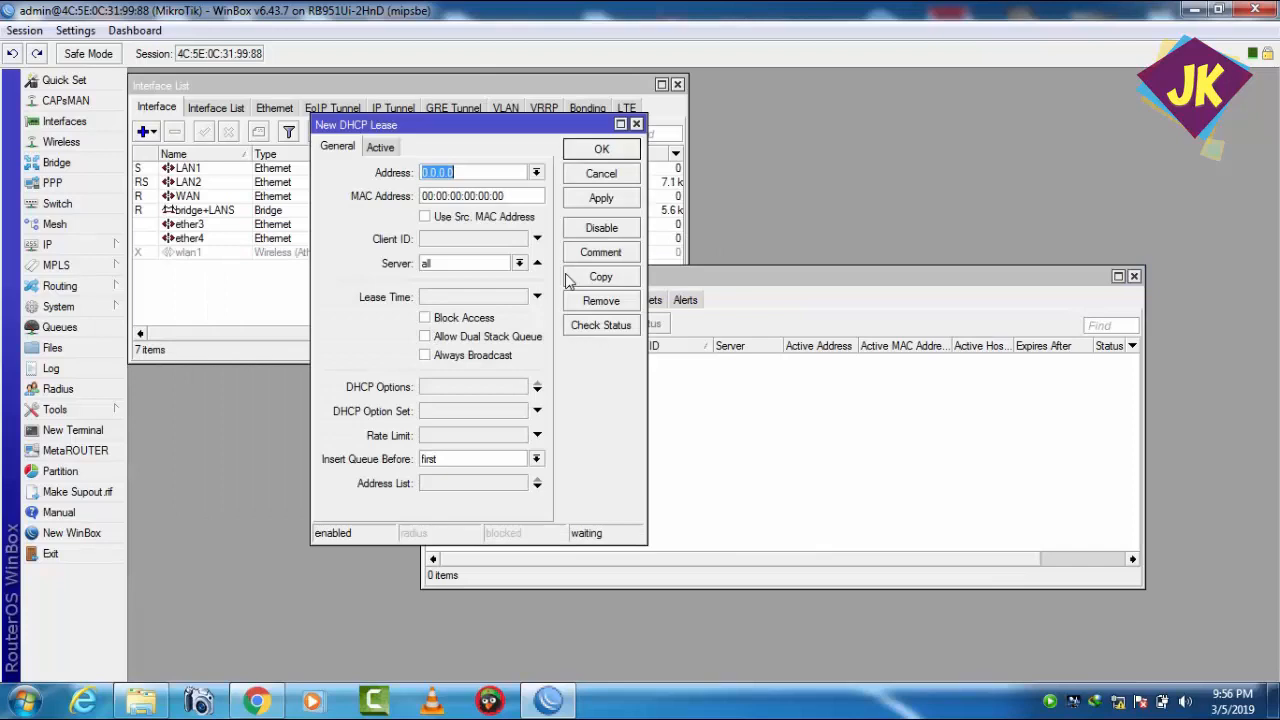
pyautogui.moveTo(494, 125); pyautogui.dragTo(700, 321)
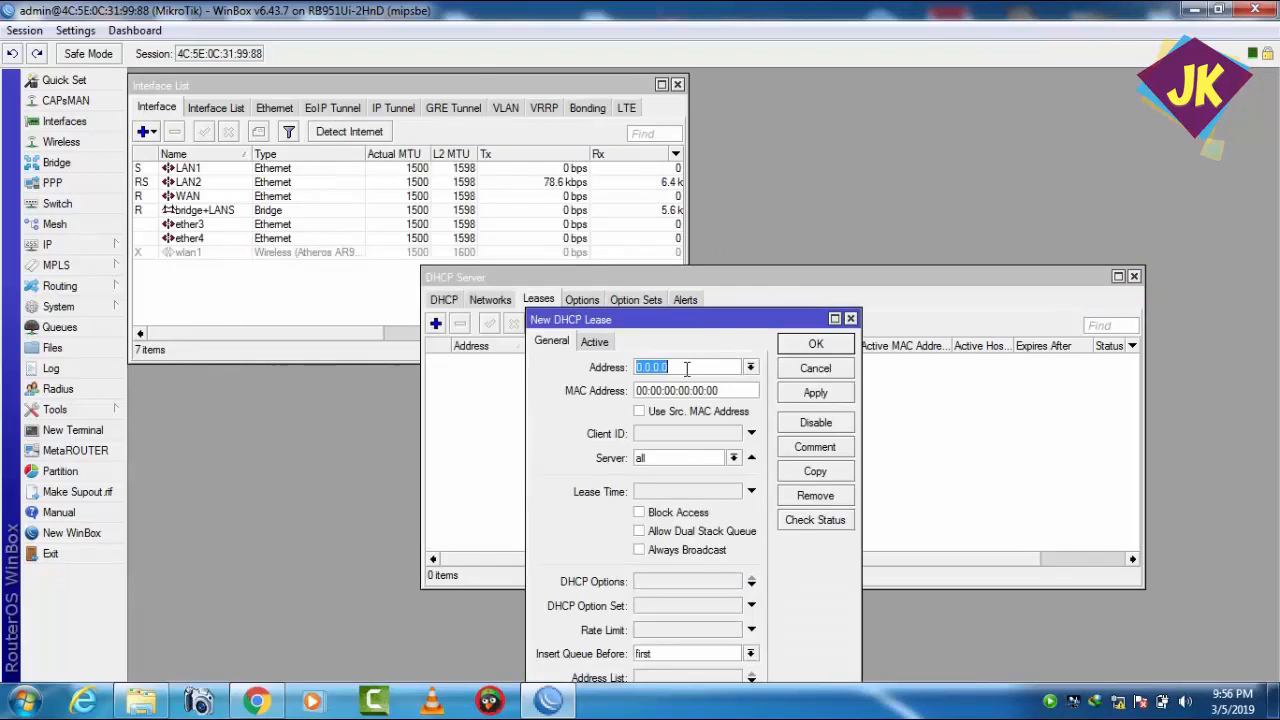
pyautogui.write('192.168.88.2')
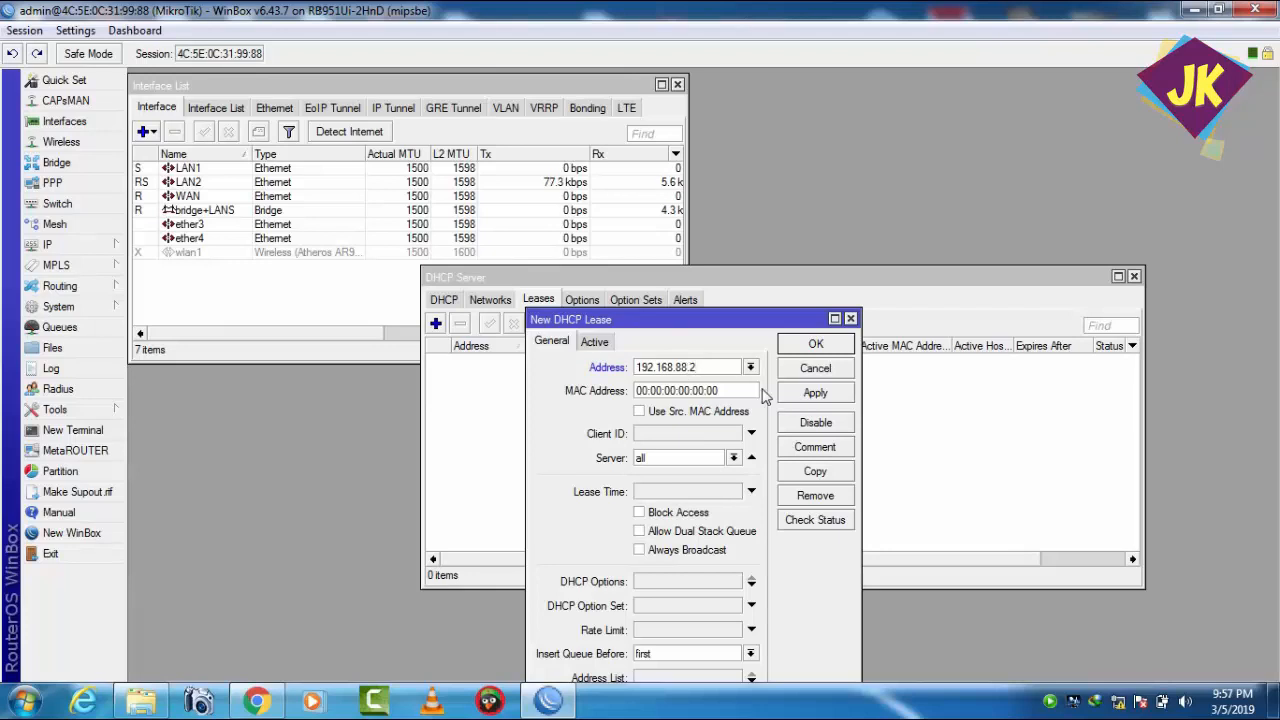
pyautogui.doubleClick(729, 390)
pyautogui.rightClick(729, 391)
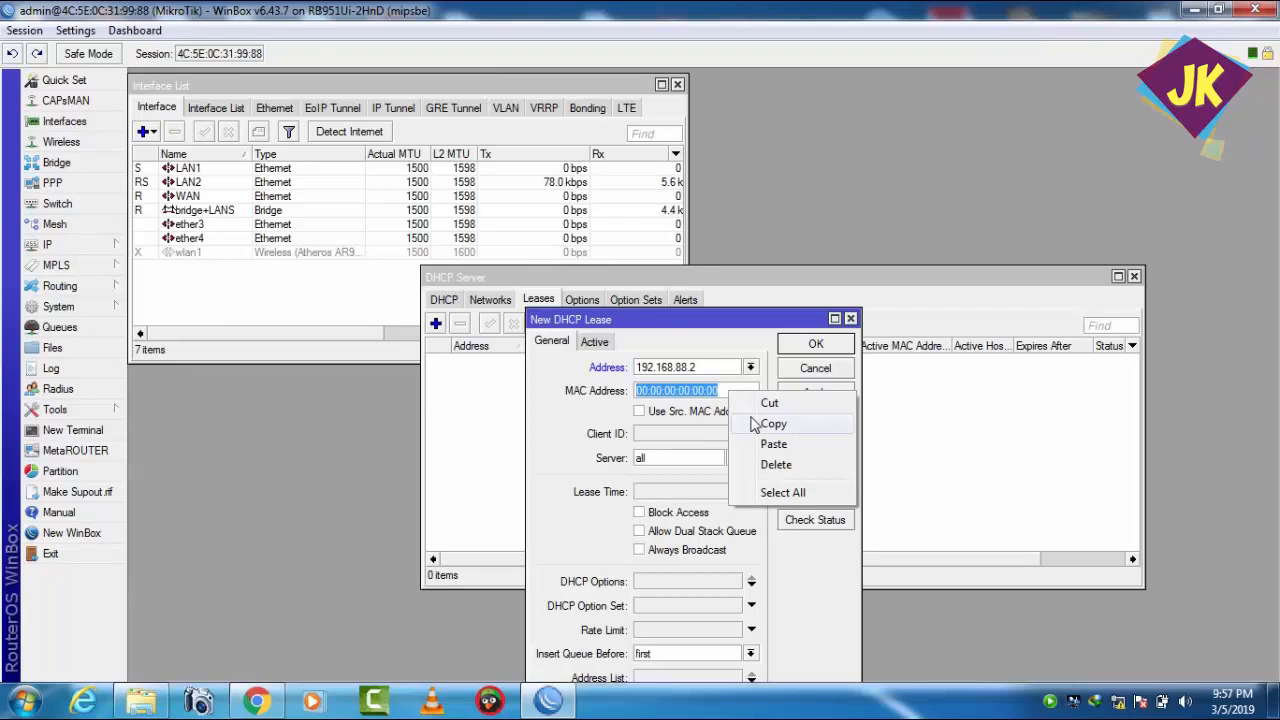
pyautogui.click(772, 444)
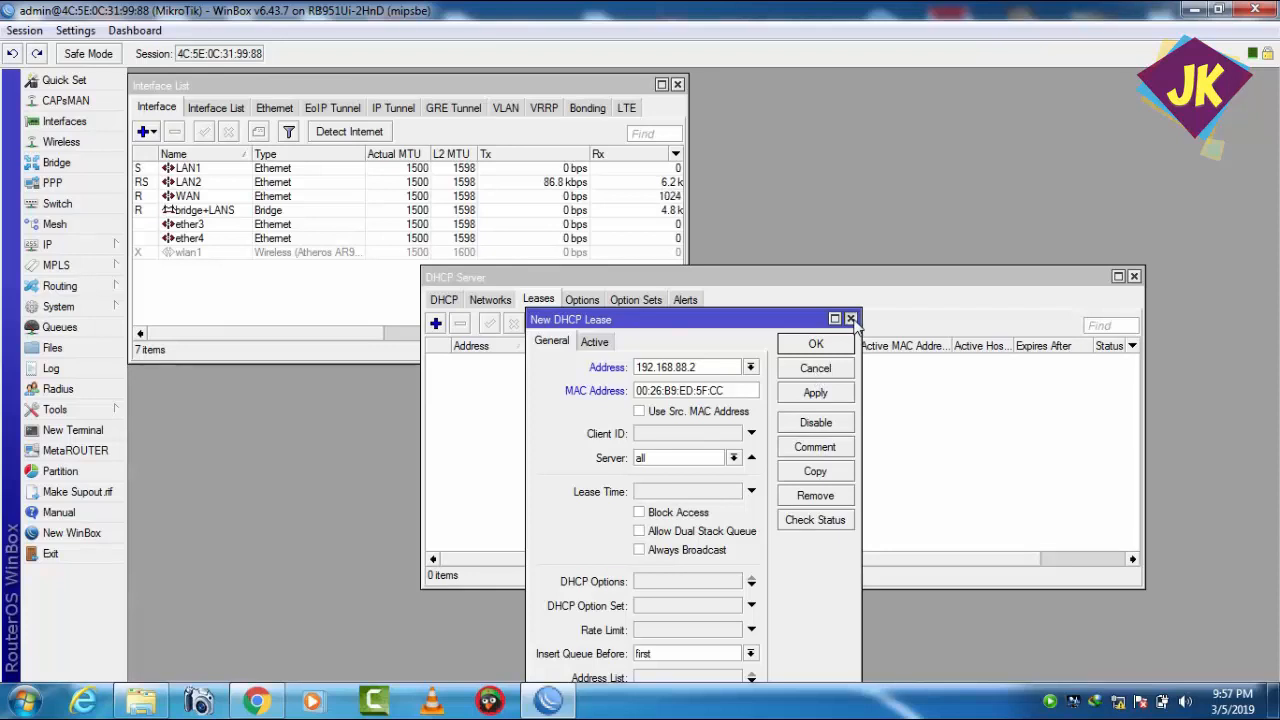
pyautogui.click(851, 319)
# Open the Queue List on simple queues and arrange it alongside the DHCP Server window.
pyautogui.click(84, 330)
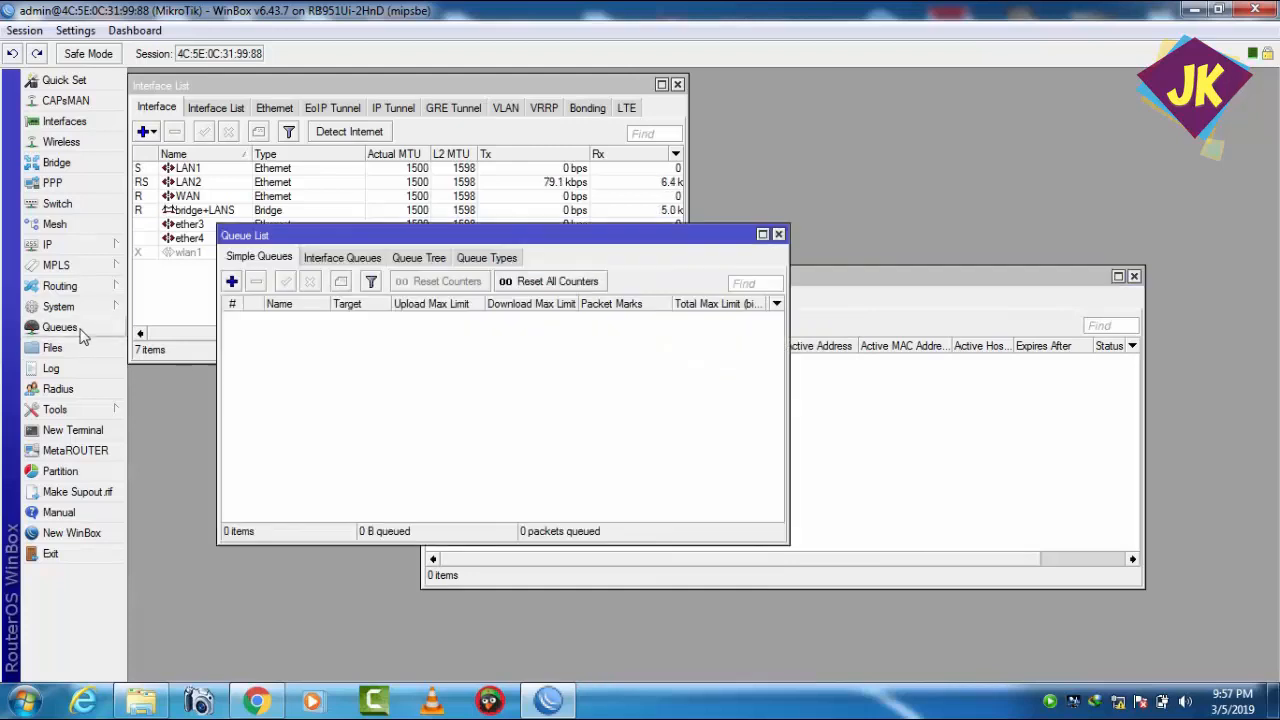
pyautogui.moveTo(290, 243); pyautogui.dragTo(373, 330)
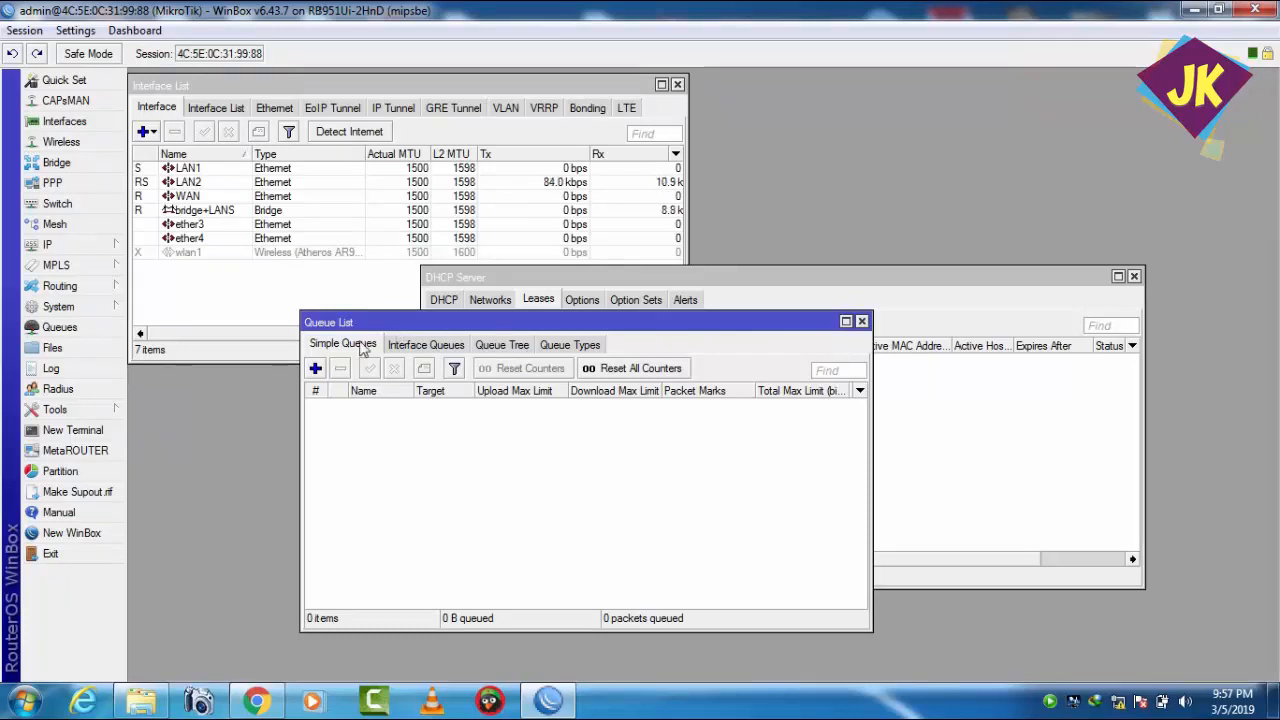
pyautogui.moveTo(362, 325); pyautogui.dragTo(272, 381)
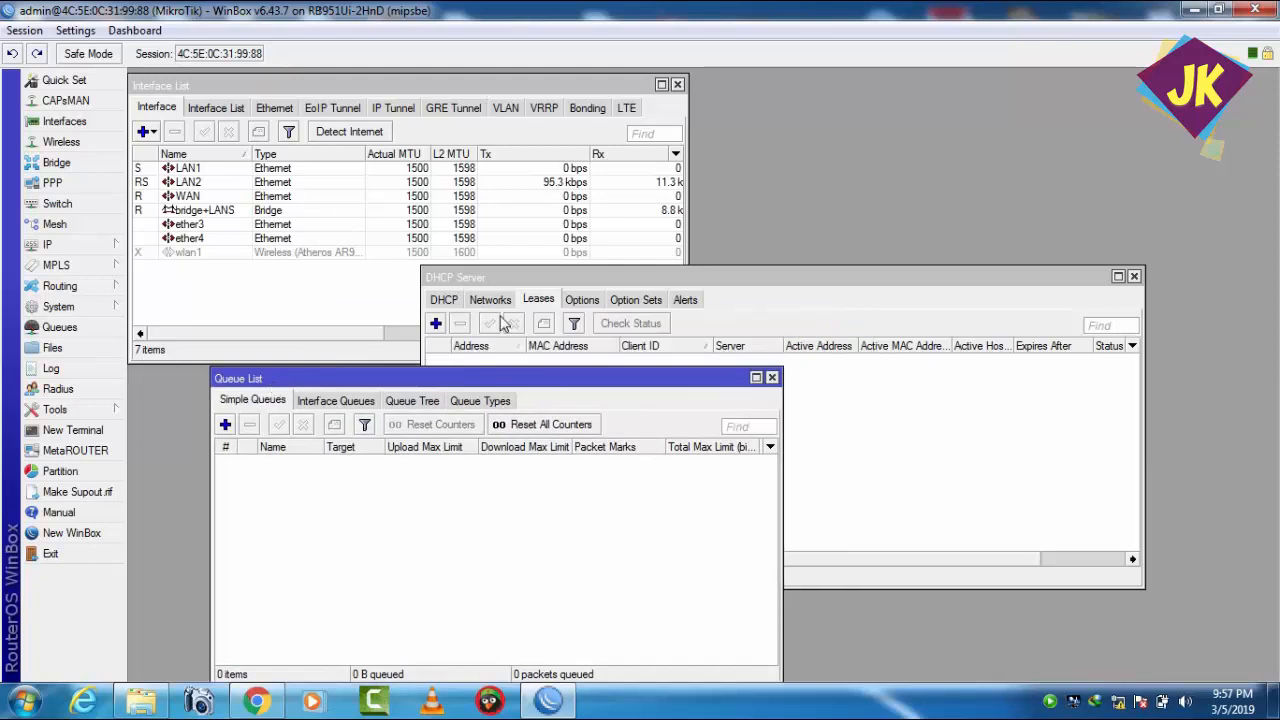
pyautogui.moveTo(486, 281); pyautogui.dragTo(659, 307)
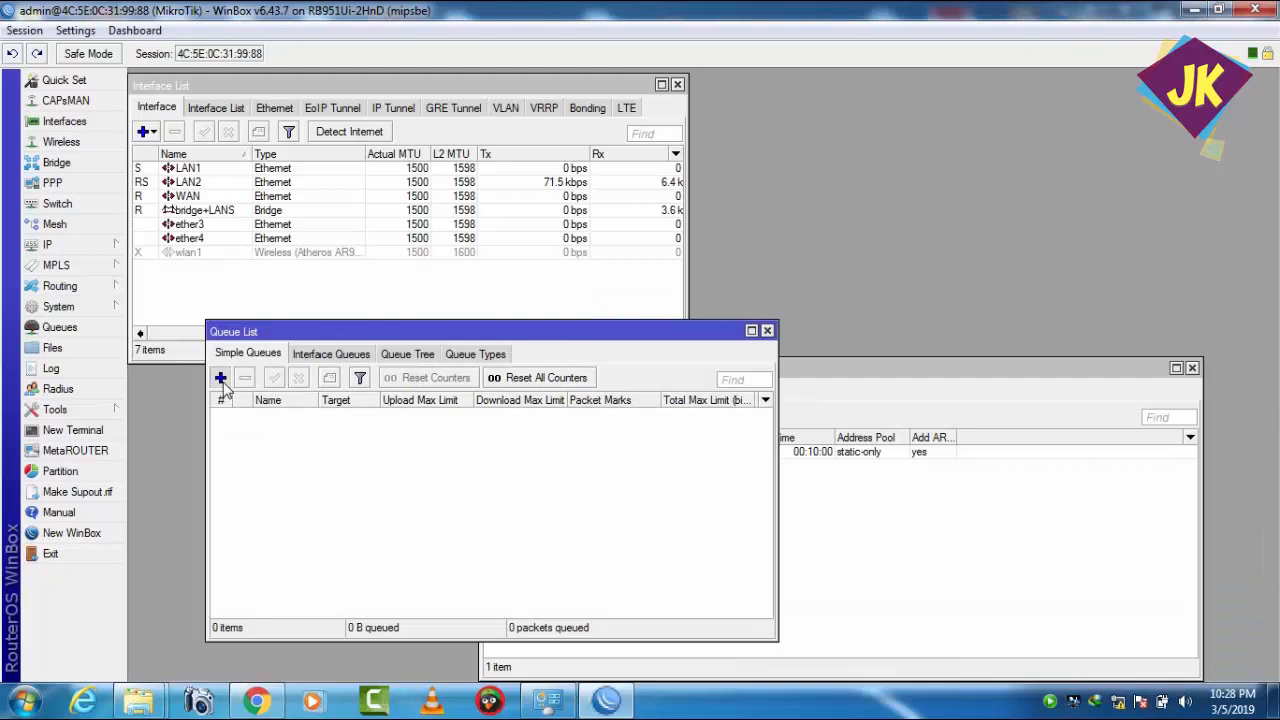
# Add a simple queue named after the client PC's owner, with target address 192.168.88.31.
pyautogui.click(221, 379)
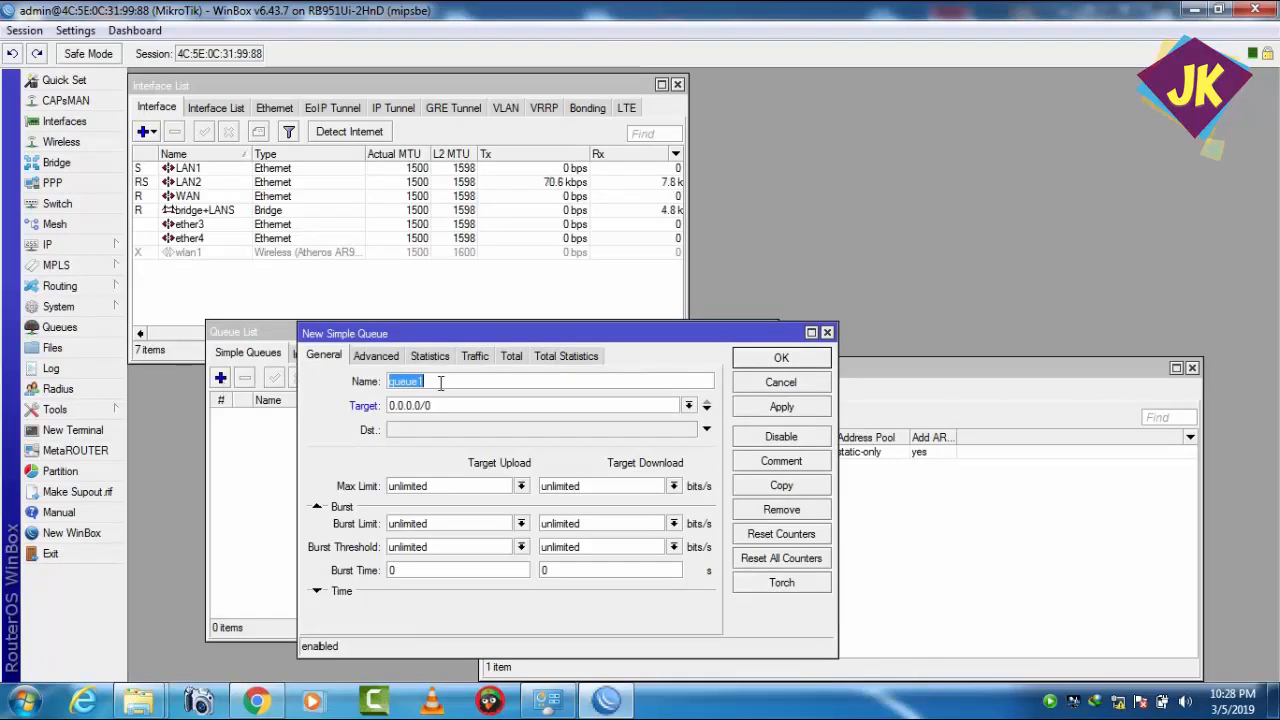
pyautogui.write('my pc')
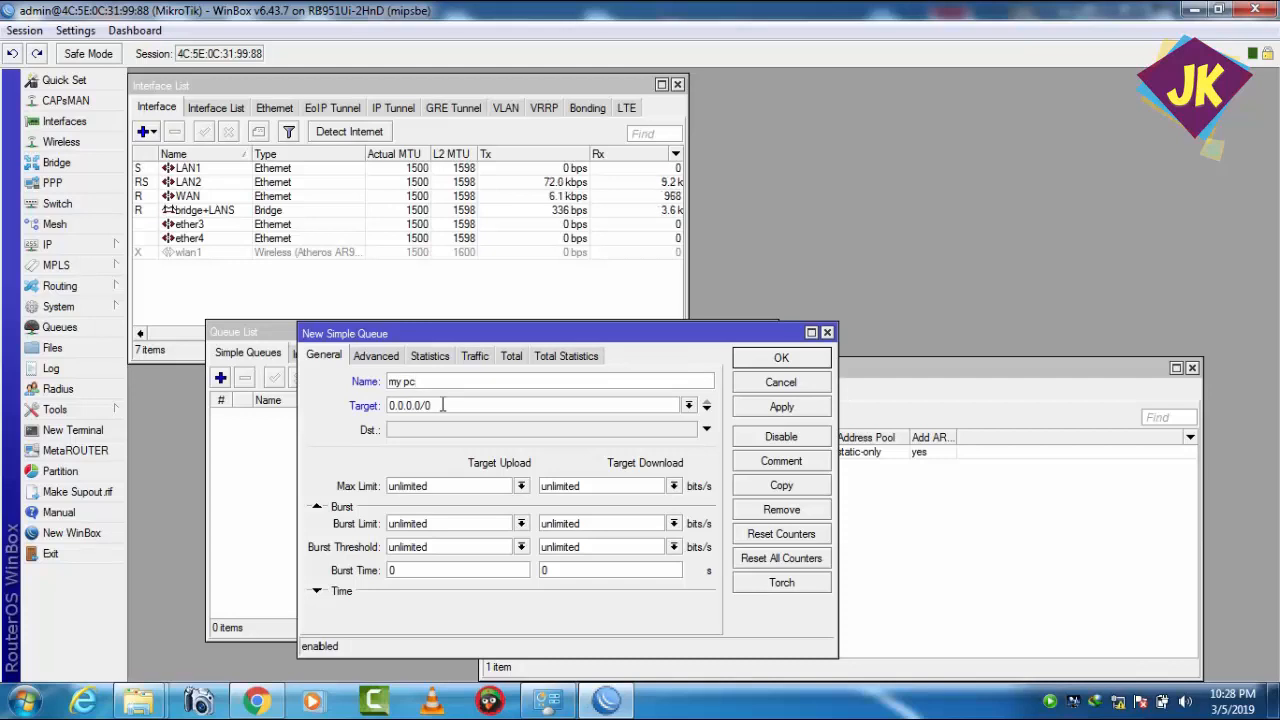
pyautogui.moveTo(443, 405); pyautogui.dragTo(367, 410)
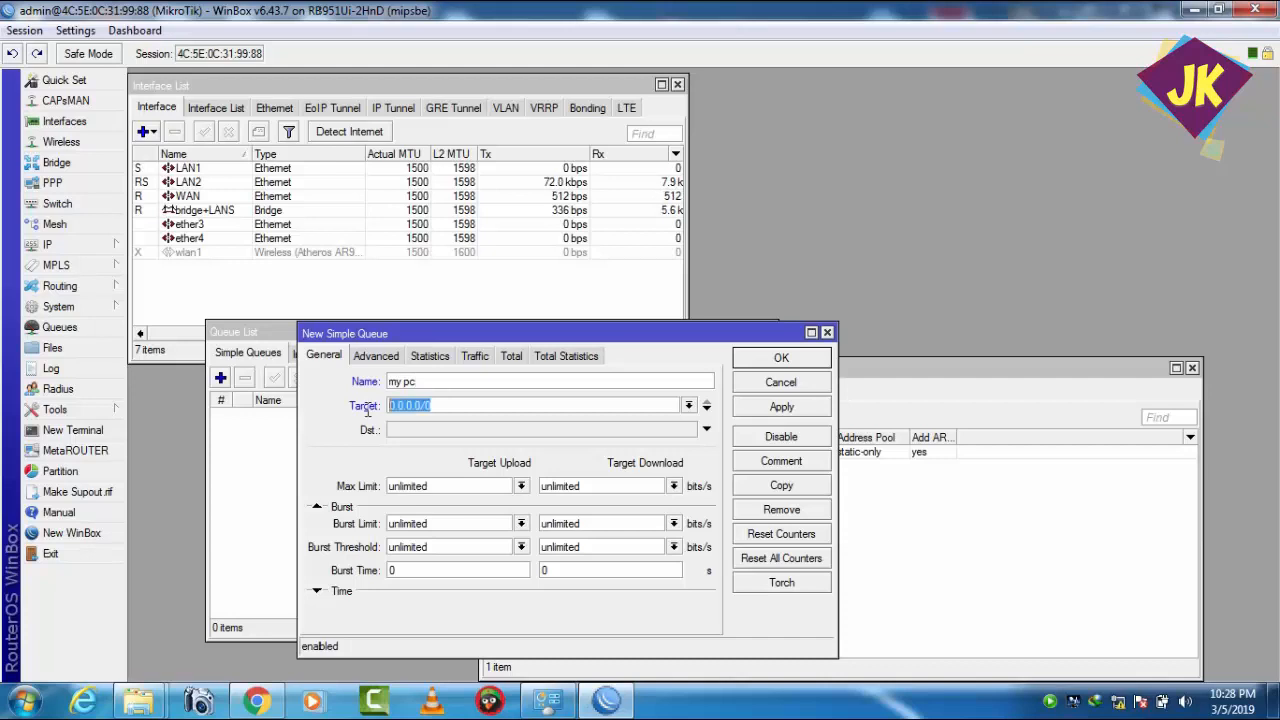
pyautogui.moveTo(429, 381); pyautogui.dragTo(350, 401)
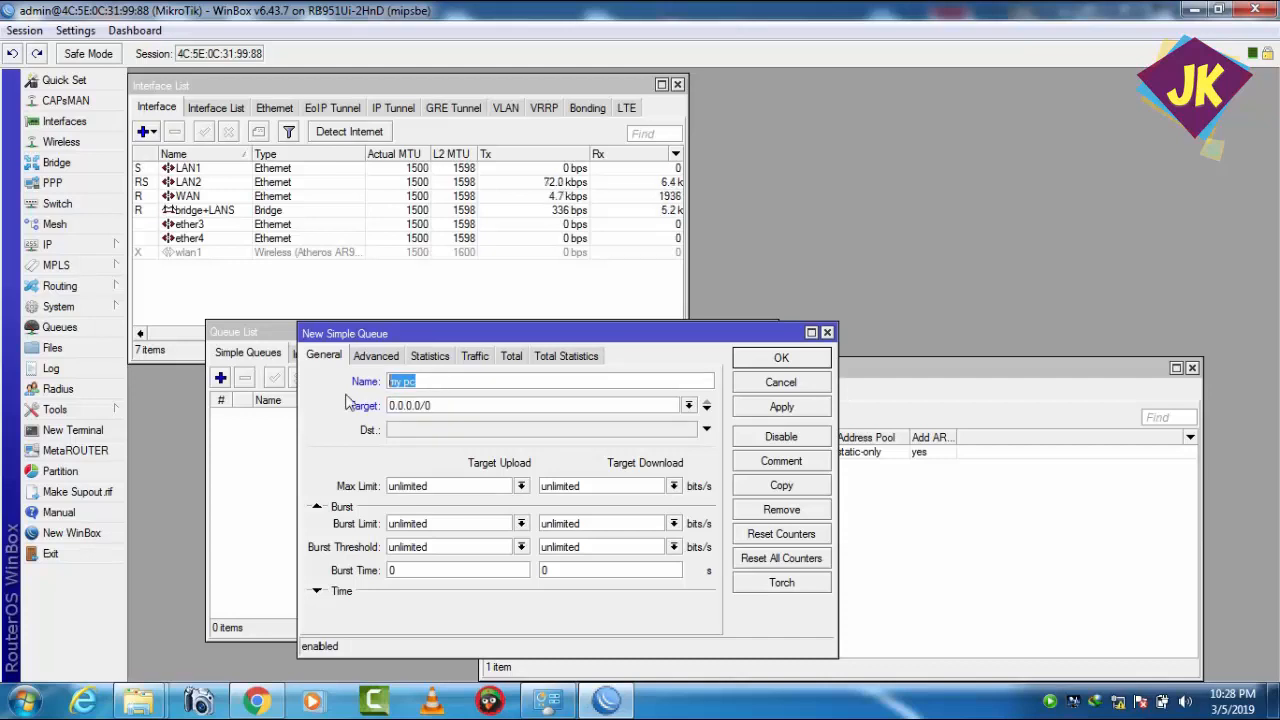
pyautogui.write('kaleem pc')
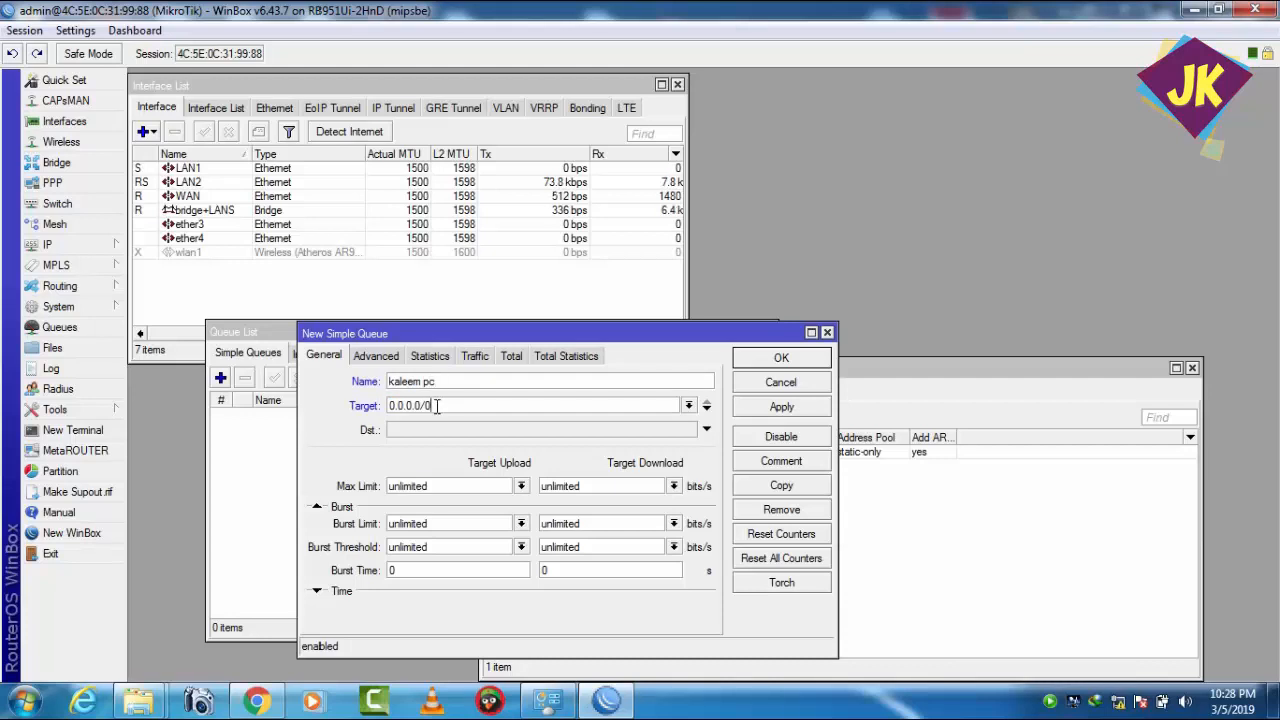
pyautogui.press('Tab')
pyautogui.write('192')
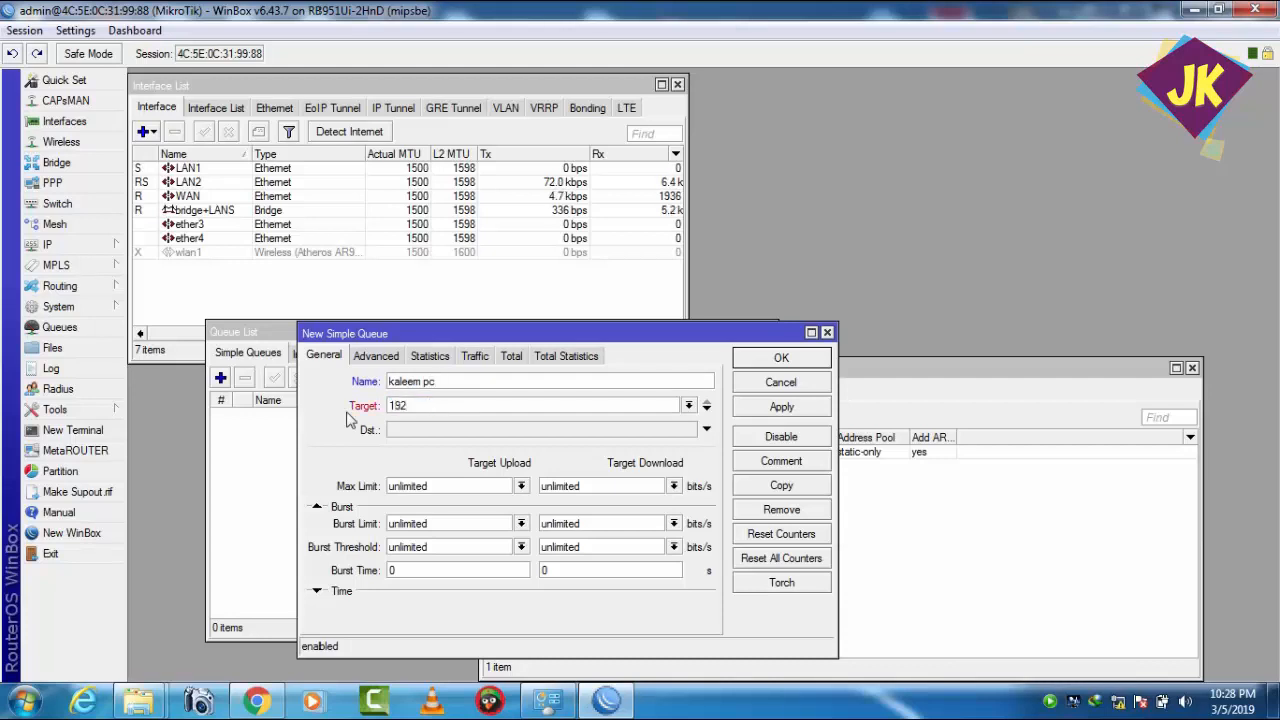
pyautogui.write('.168.88.31')
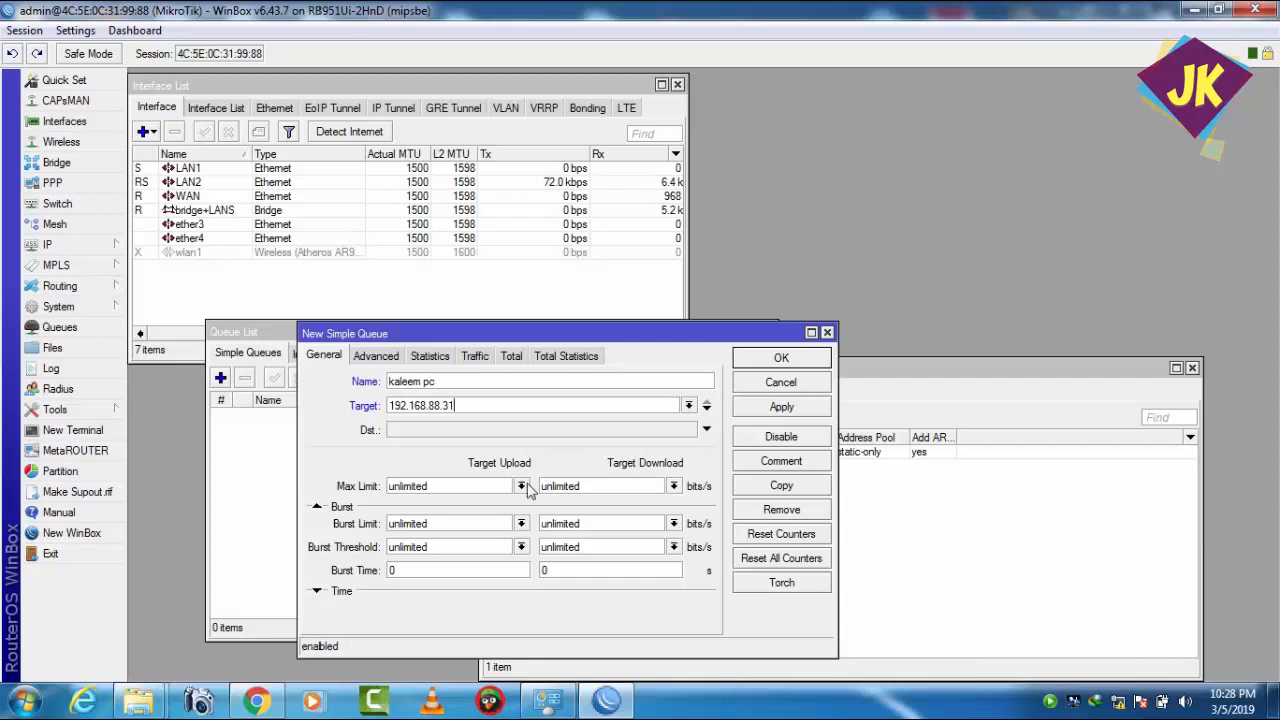
# Set the new queue's upload and download max limits to 2M each and save the queue.
pyautogui.click(521, 486)
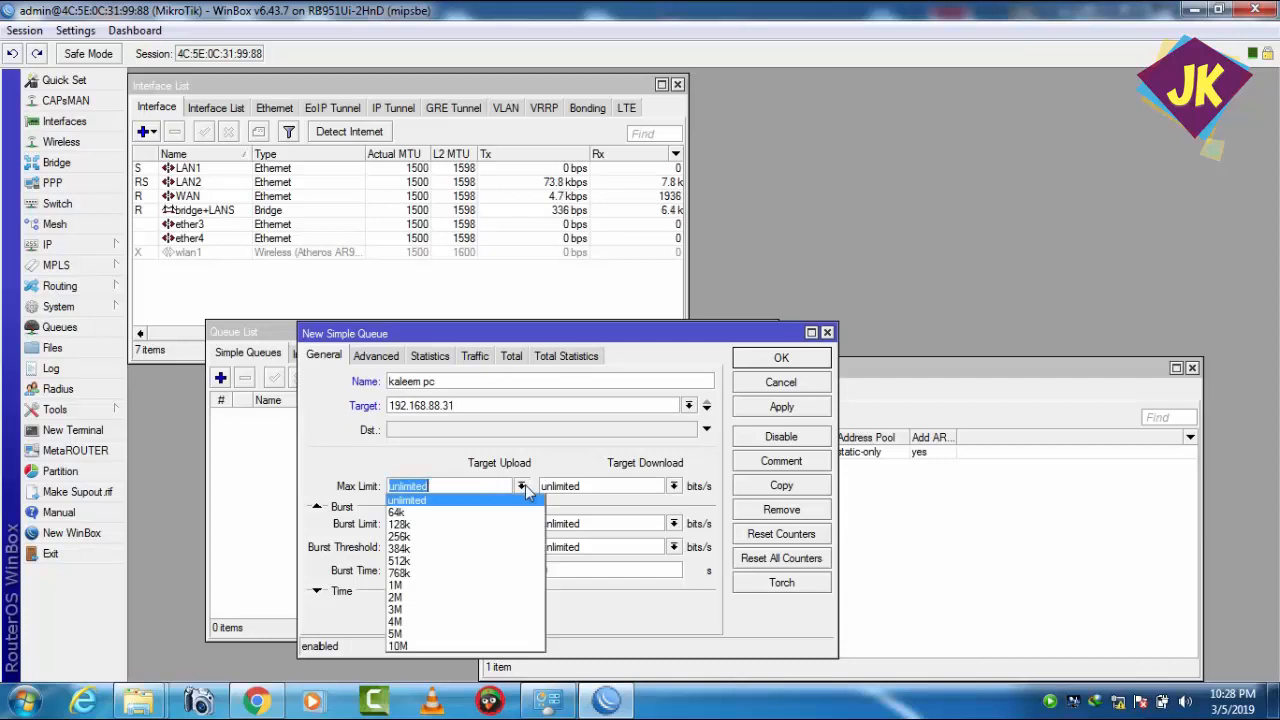
pyautogui.click(453, 598)
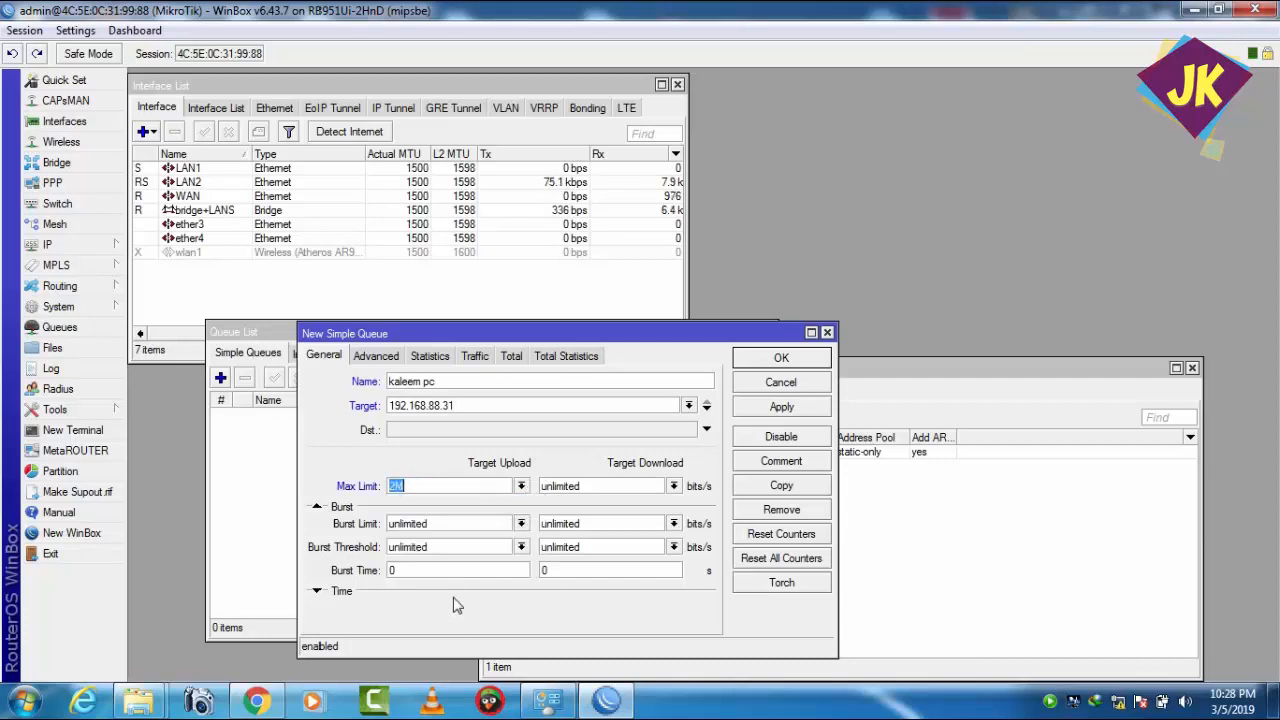
pyautogui.click(674, 486)
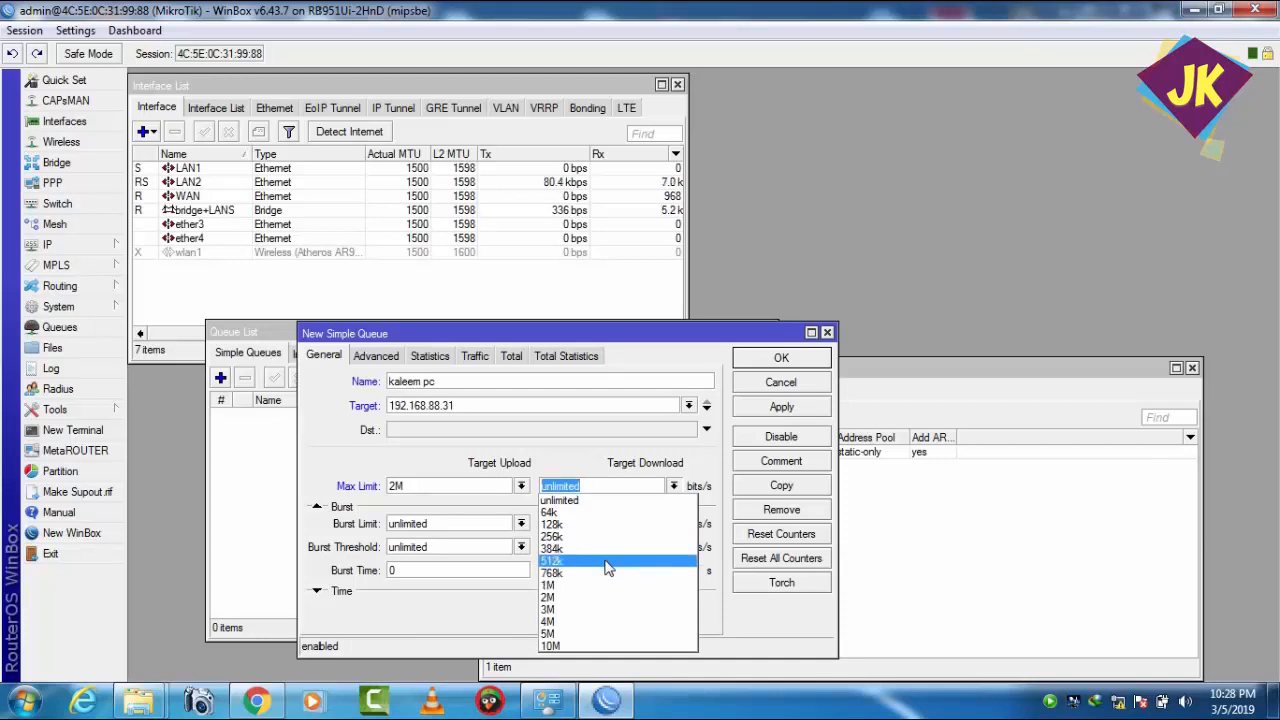
pyautogui.click(597, 598)
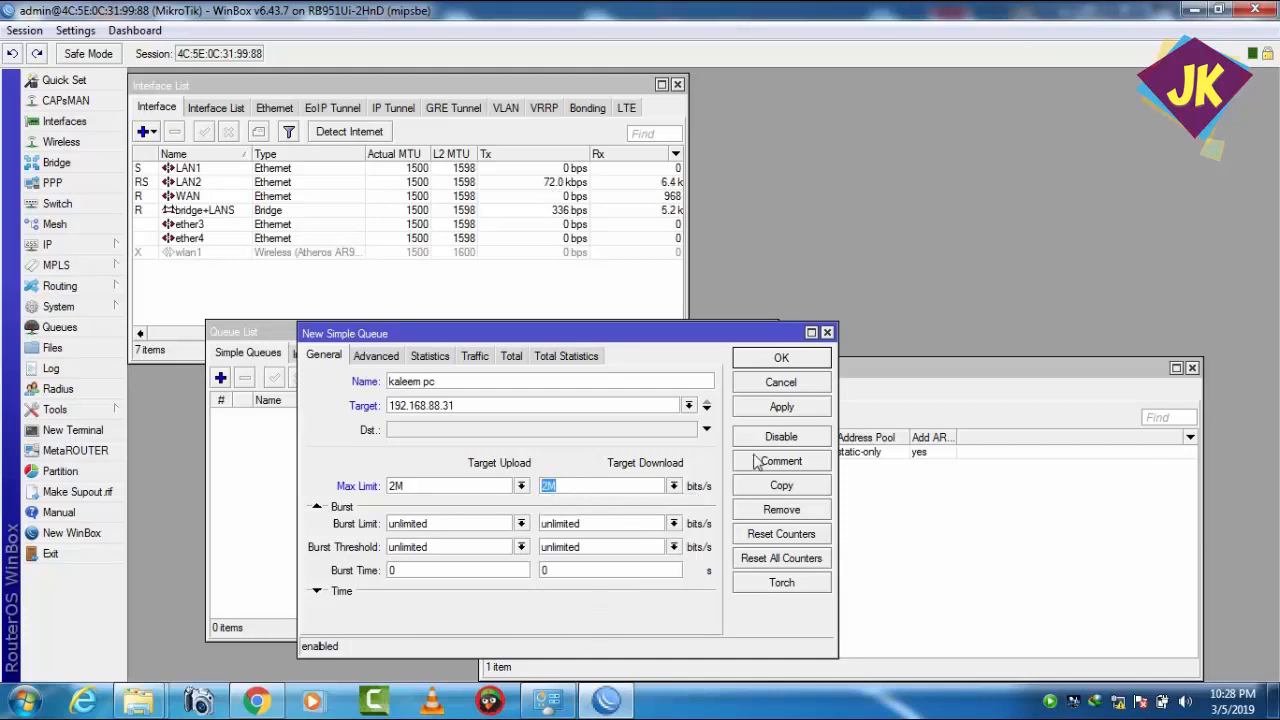
pyautogui.click(760, 414)
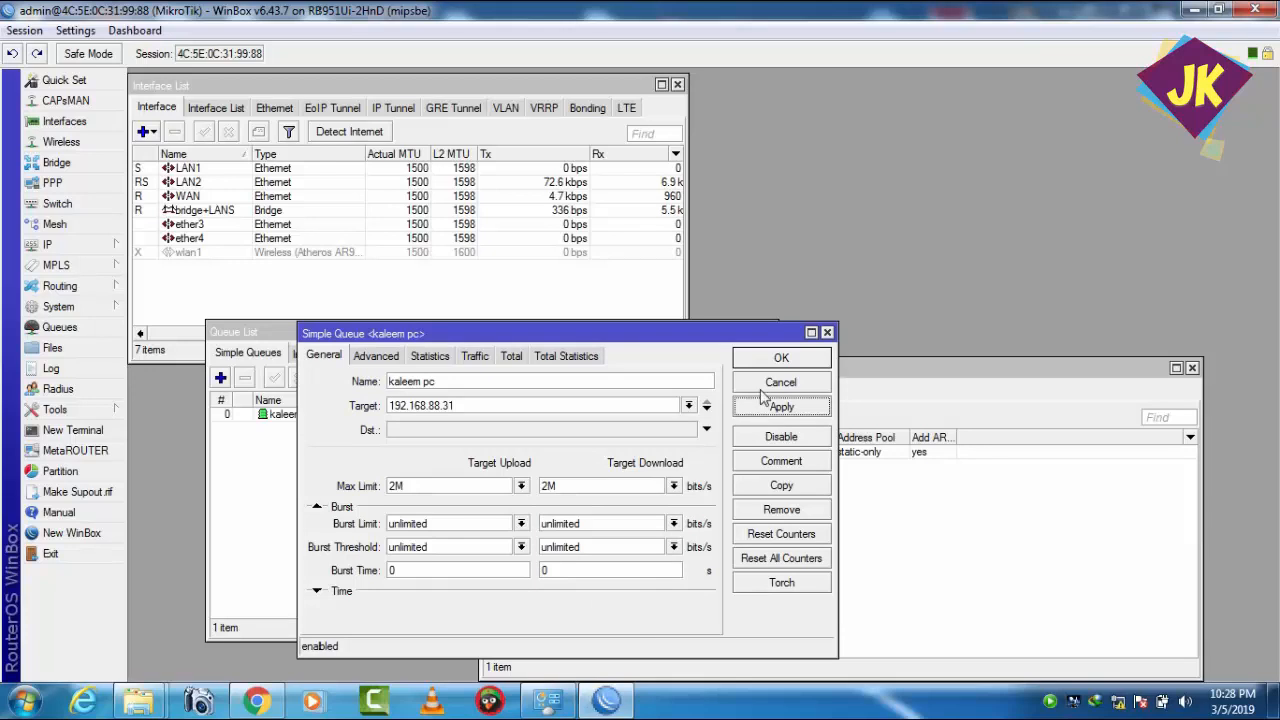
pyautogui.click(766, 366)
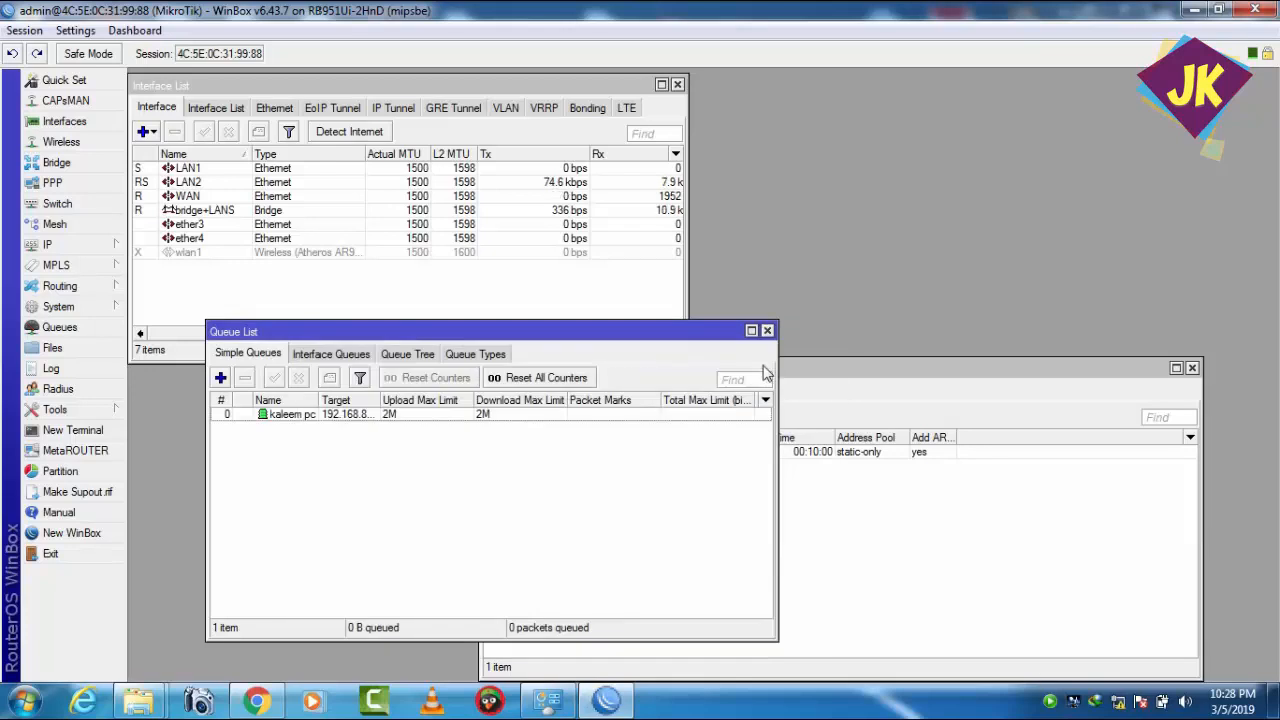
# Switch to Windows Network Connections and assign the Local Area Connection the static IPv4 address 192.168.88.31.
pyautogui.click(1118, 704)
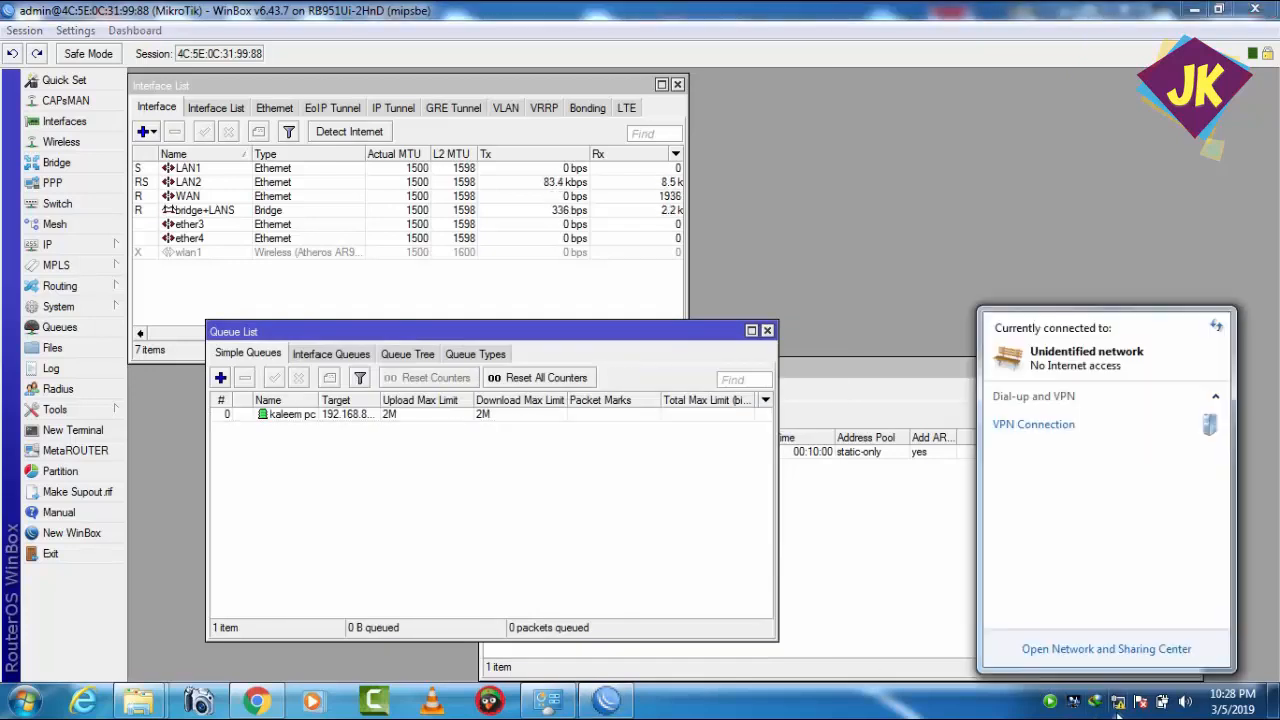
pyautogui.click(550, 704)
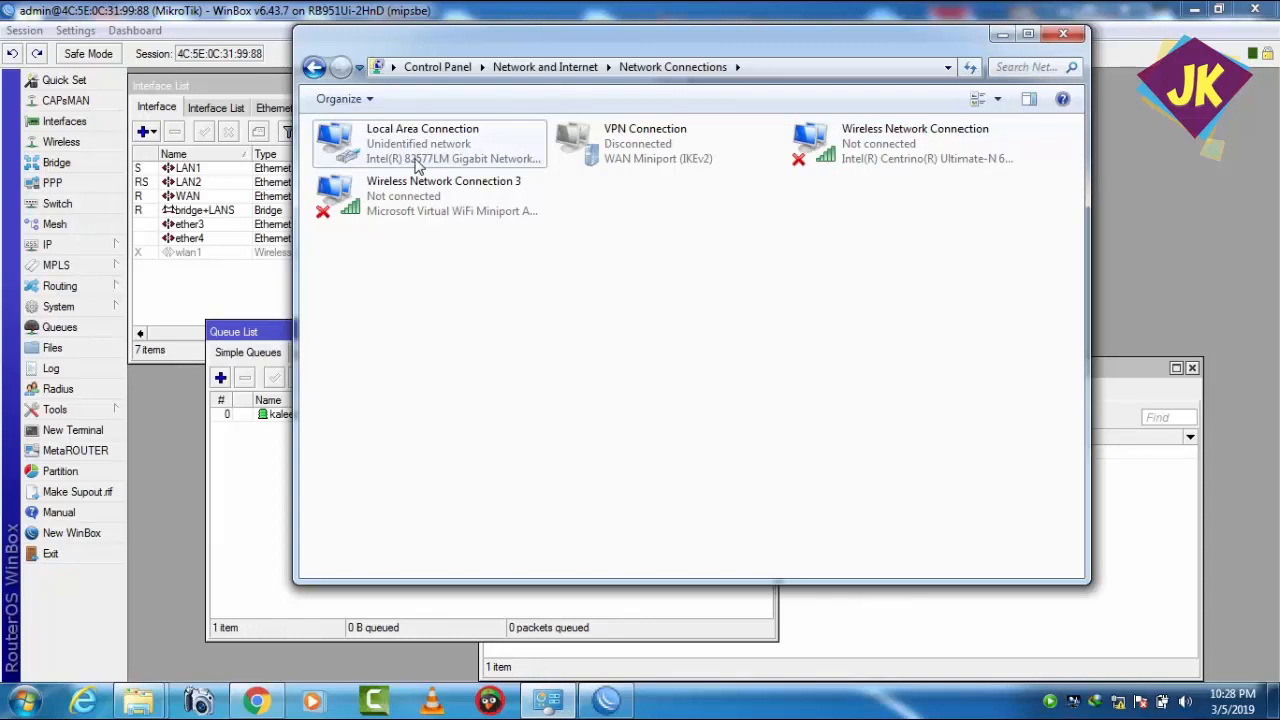
pyautogui.rightClick(418, 165)
pyautogui.click(457, 337)
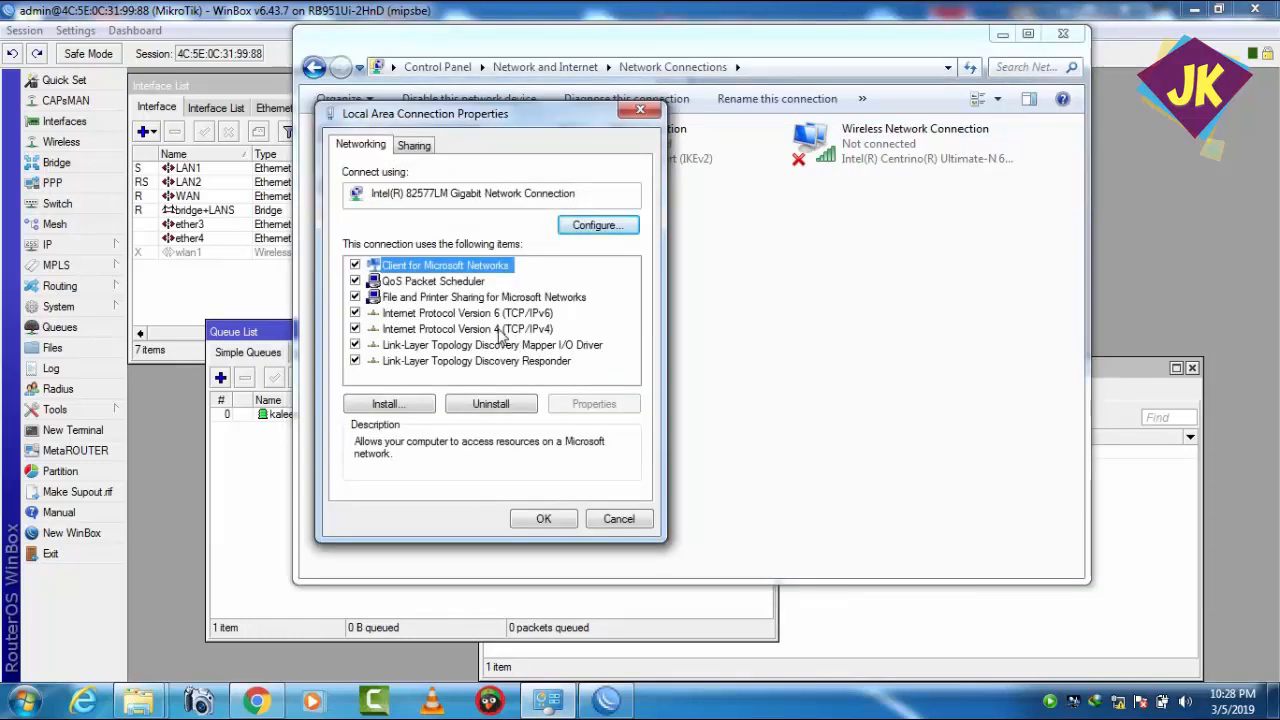
pyautogui.doubleClick(503, 331)
pyautogui.click(503, 319)
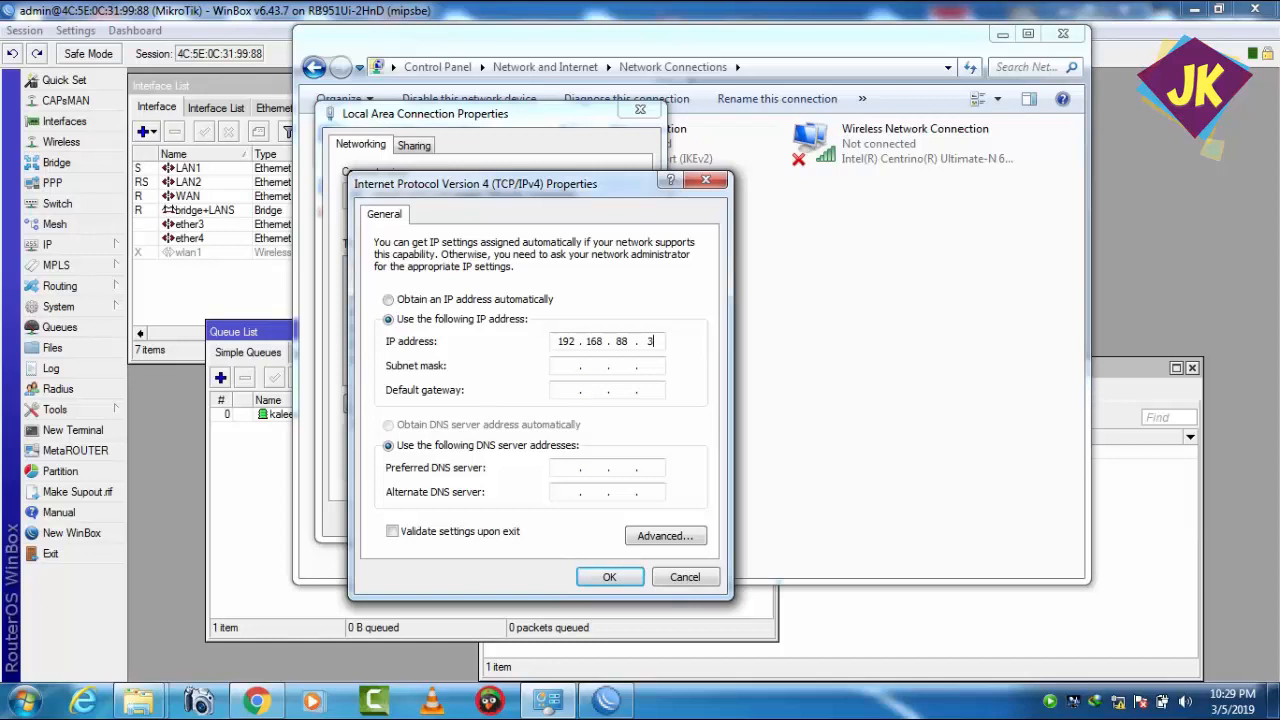
# Set subnet mask 255.255.255.0, gateway 192.168.88.1, preferred DNS 8.8.8.8 and an alternate DNS server, save, and close Network Connections.
pyautogui.click(568, 369)
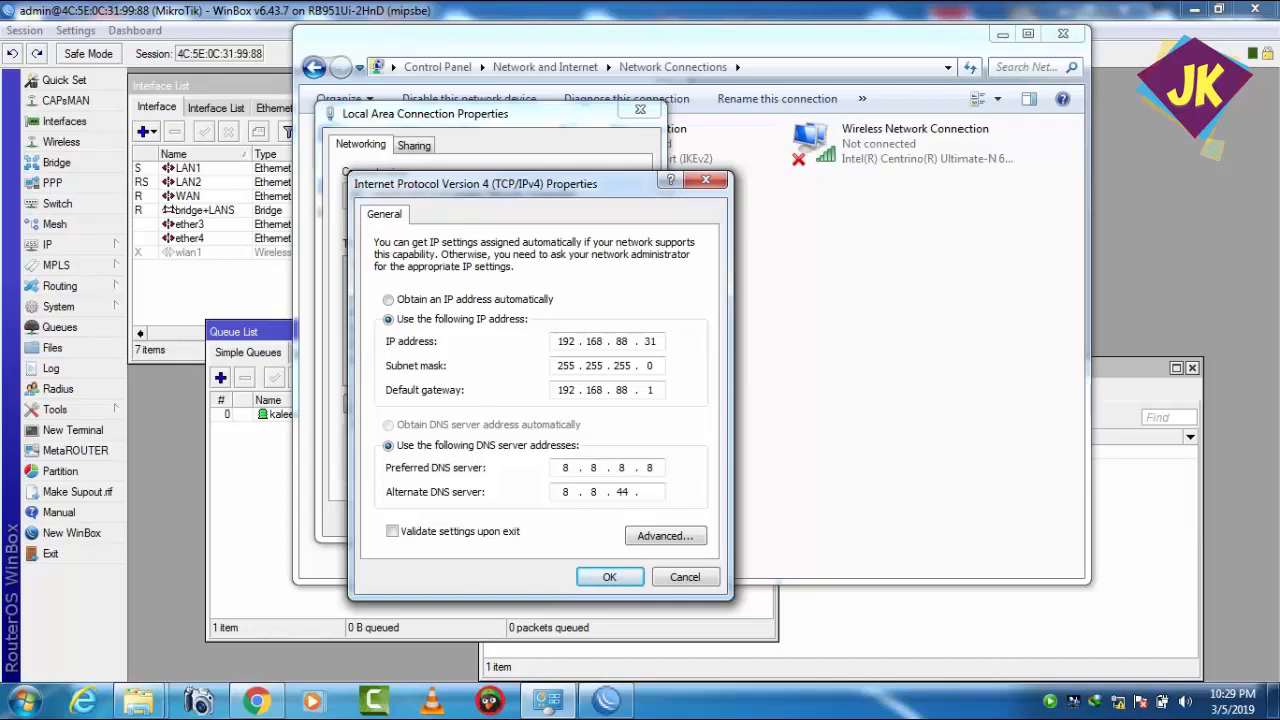
pyautogui.click(608, 572)
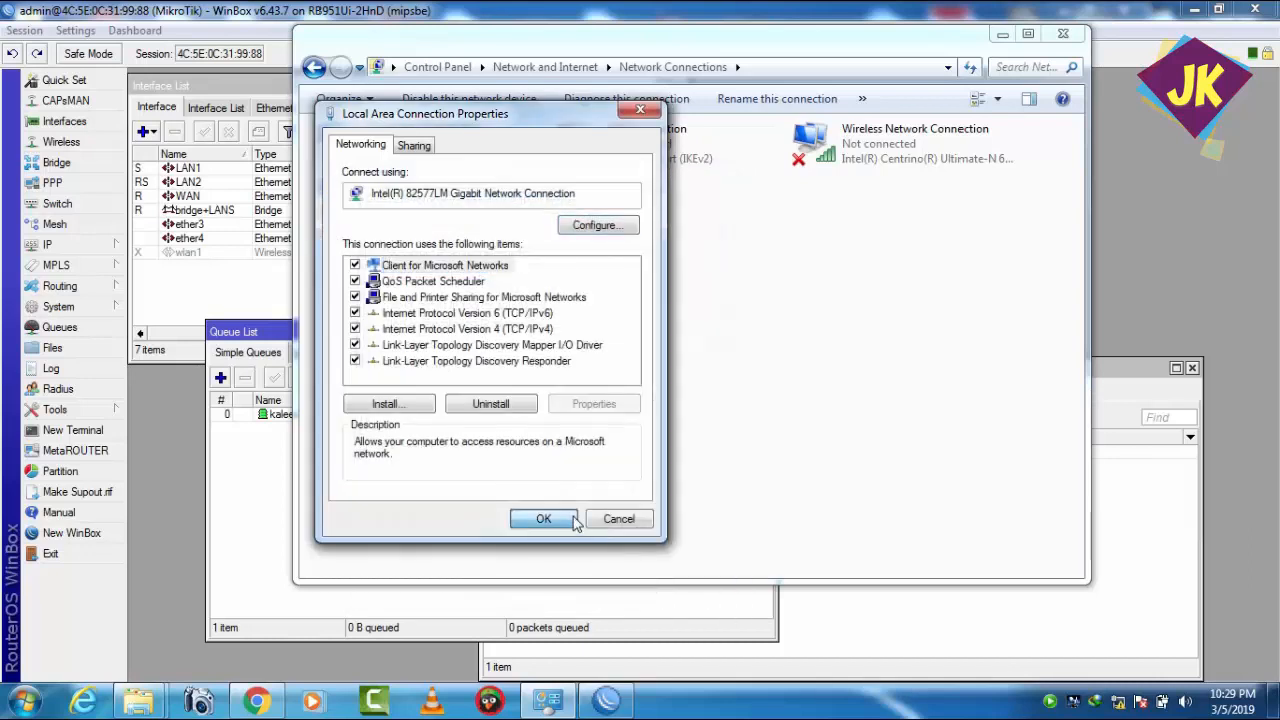
pyautogui.click(568, 520)
pyautogui.click(1063, 34)
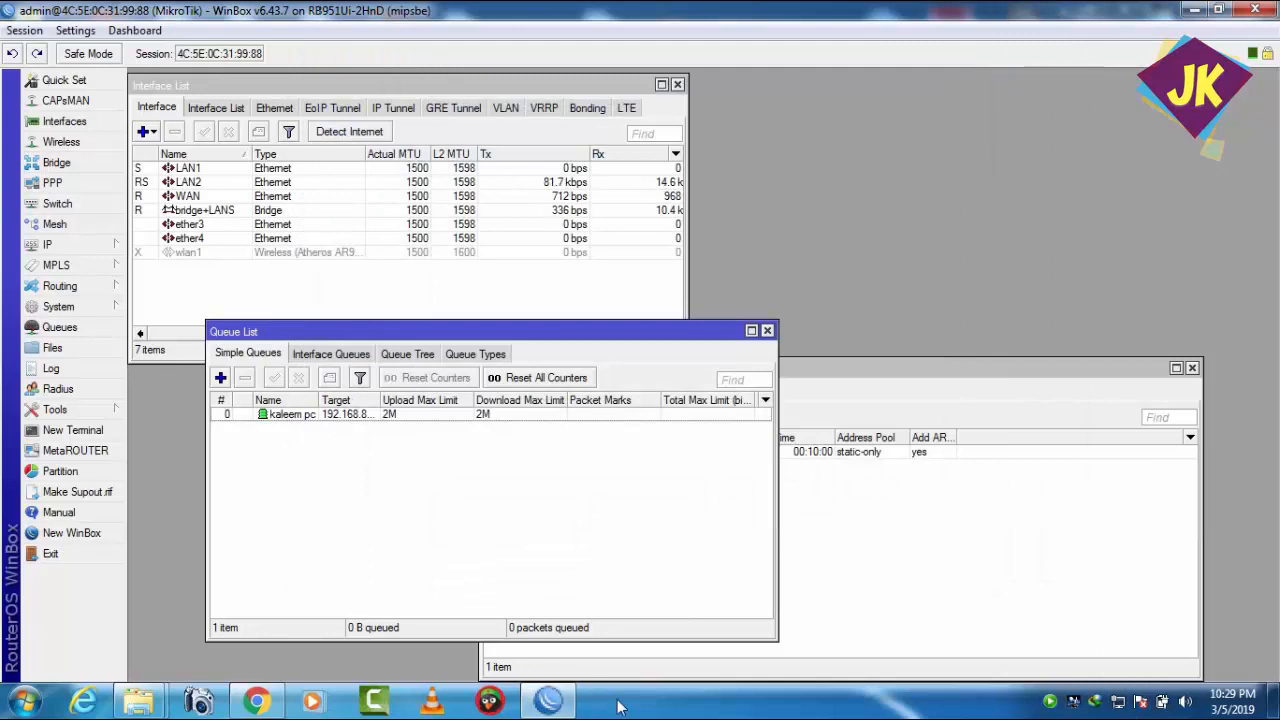
# Switch to Chrome, rerun the fast.com speed test, and return to WinBox to check the bridge+LANS traffic and the client queue.
pyautogui.click(256, 700)
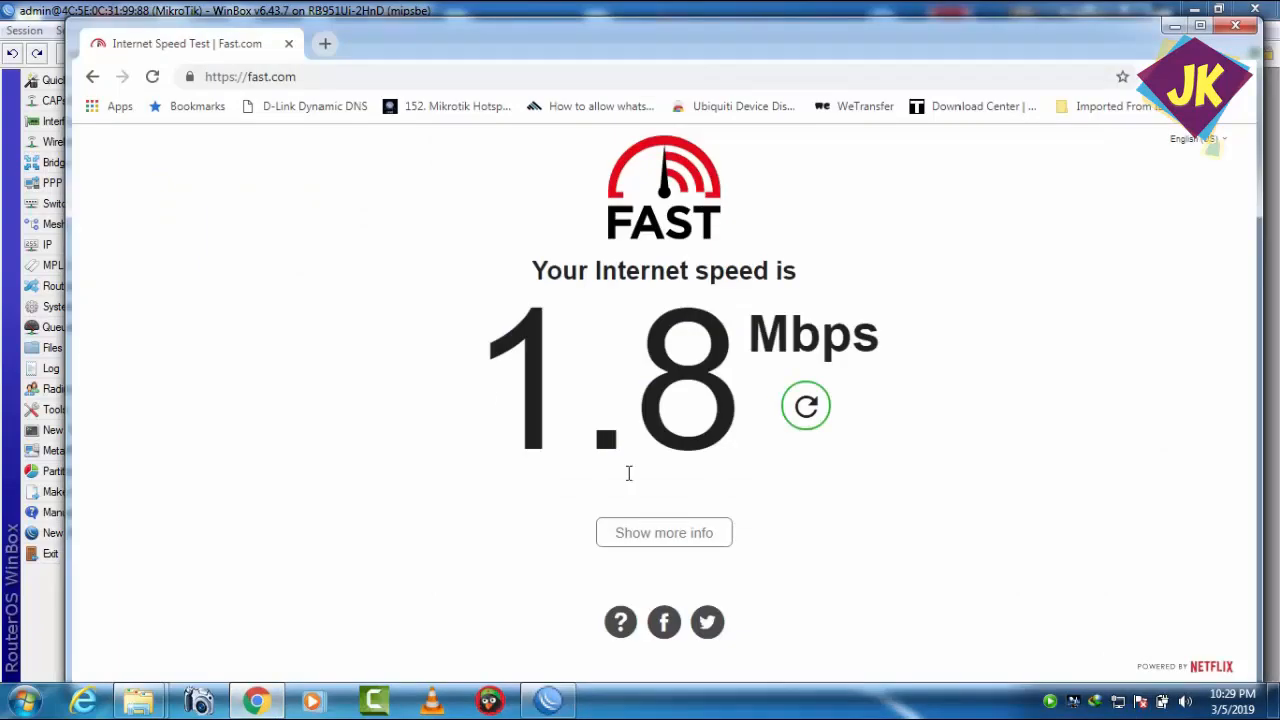
pyautogui.click(808, 407)
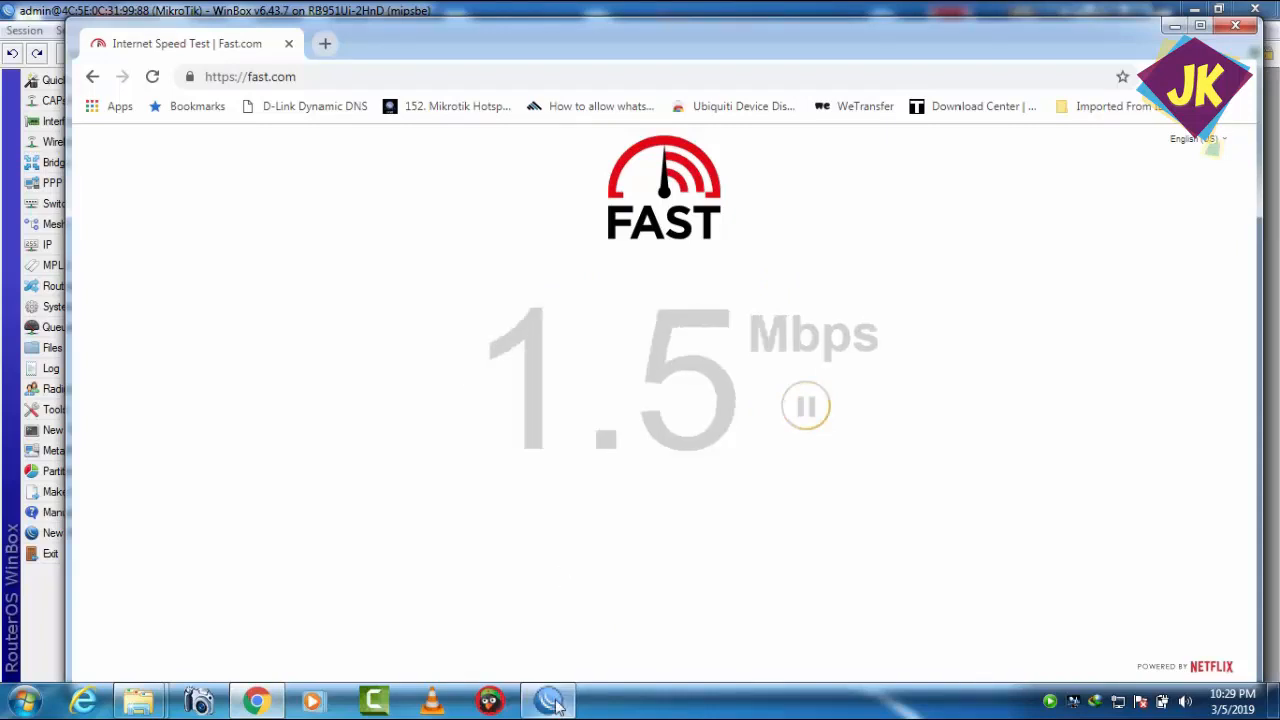
pyautogui.moveTo(555, 703)
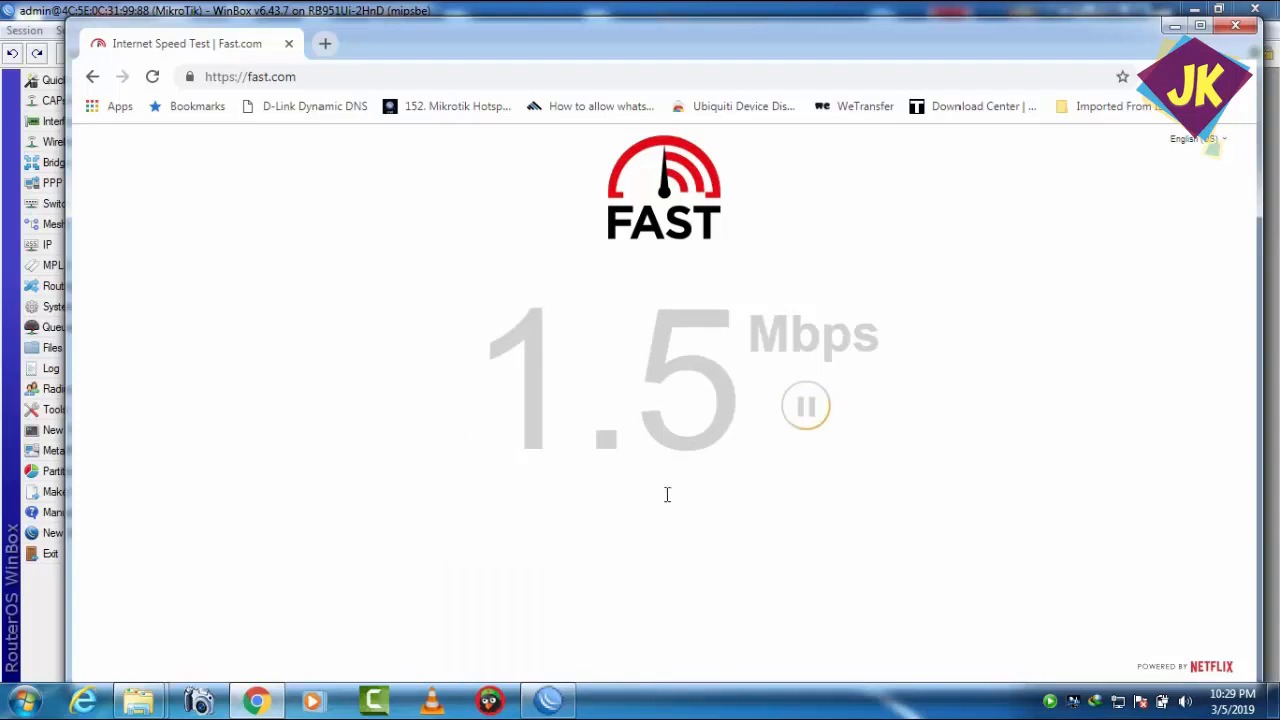
pyautogui.click(548, 703)
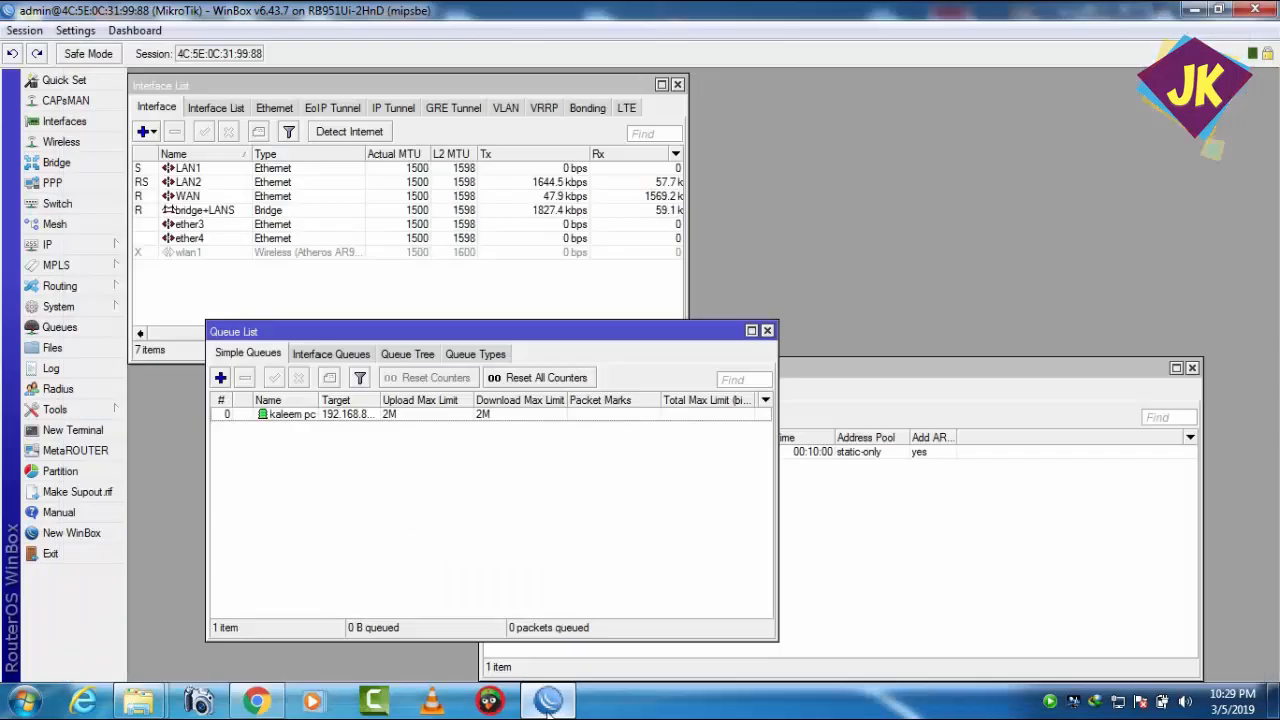
pyautogui.click(548, 212)
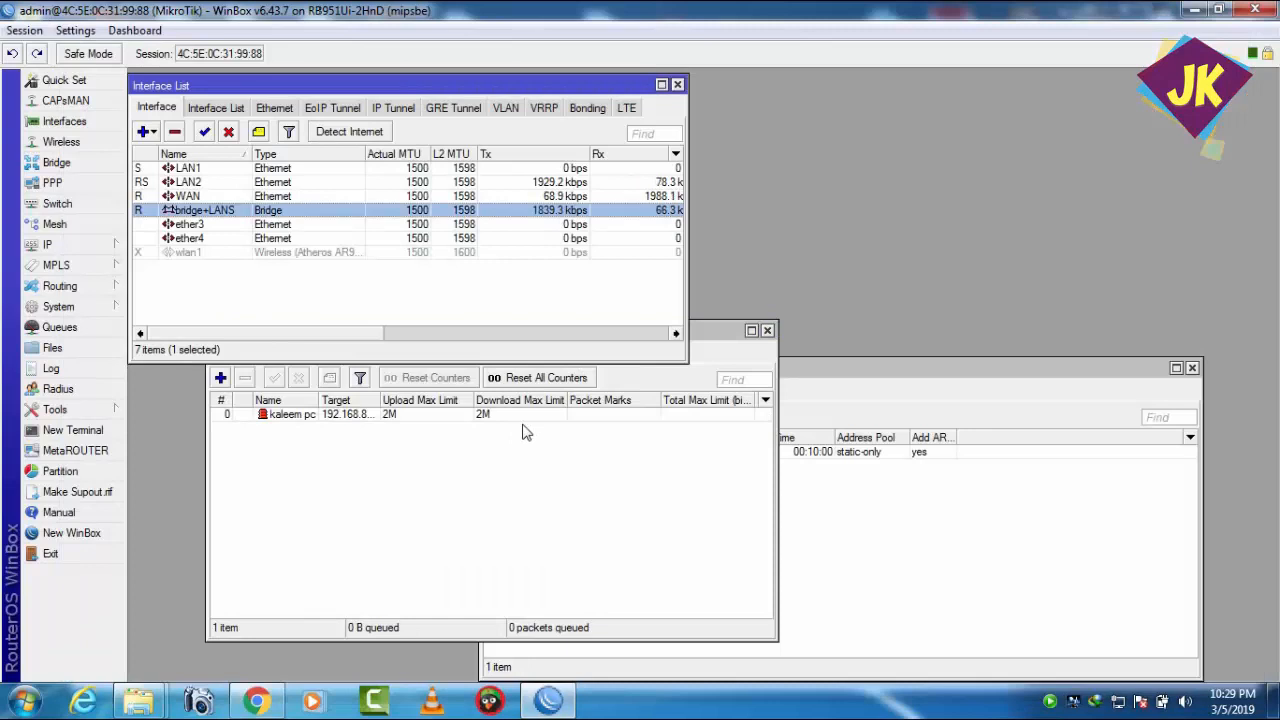
pyautogui.click(278, 418)
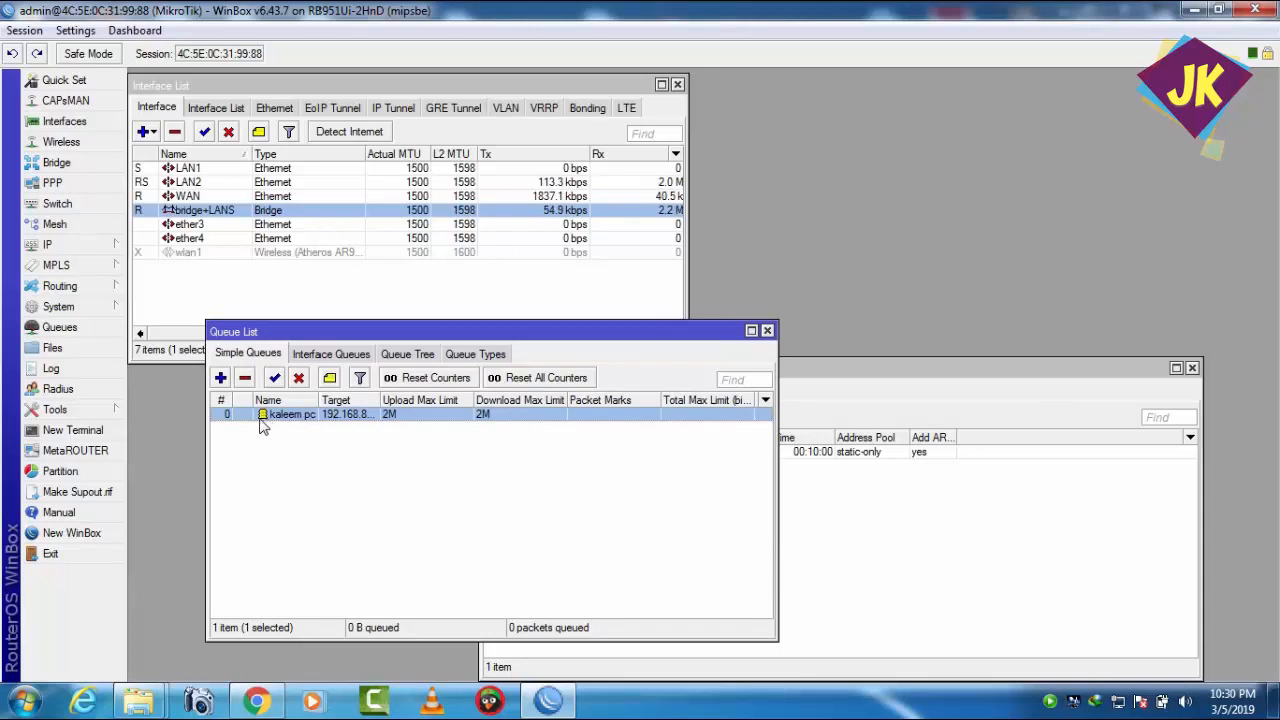
# Compare the fast.com result in Chrome with the traffic in WinBox, and start the speed test again.
pyautogui.click(258, 702)
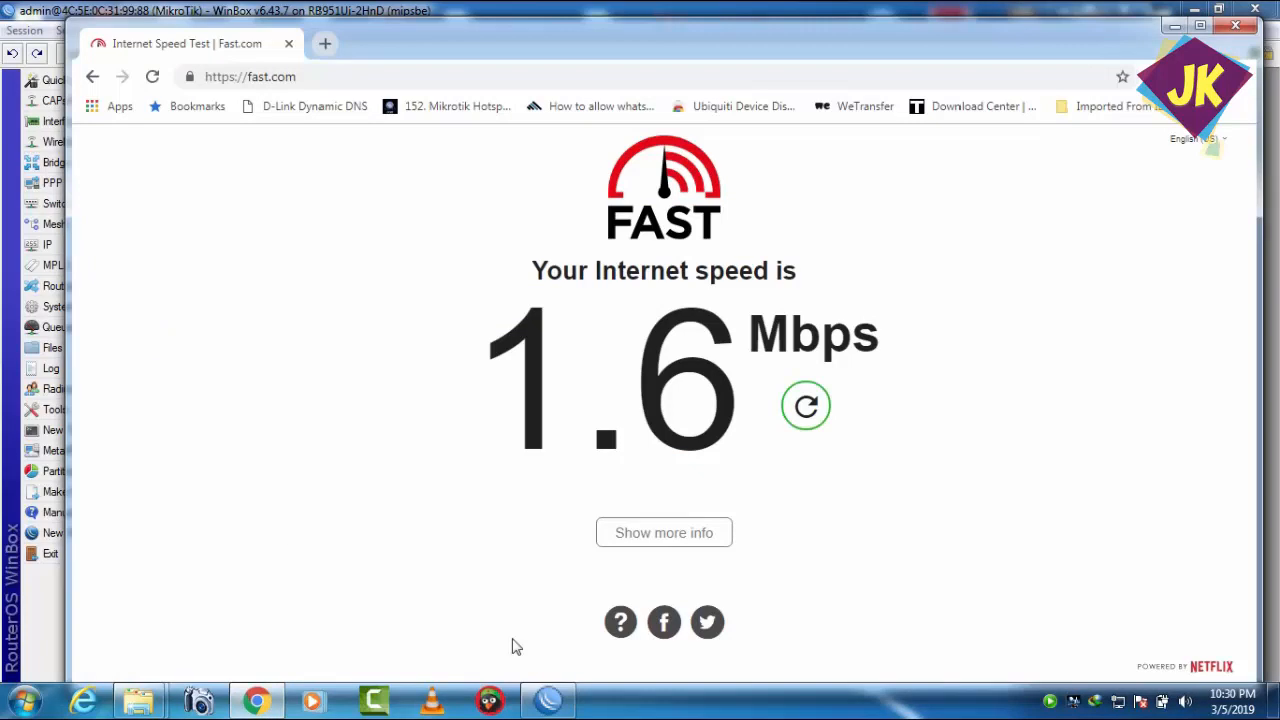
pyautogui.click(548, 700)
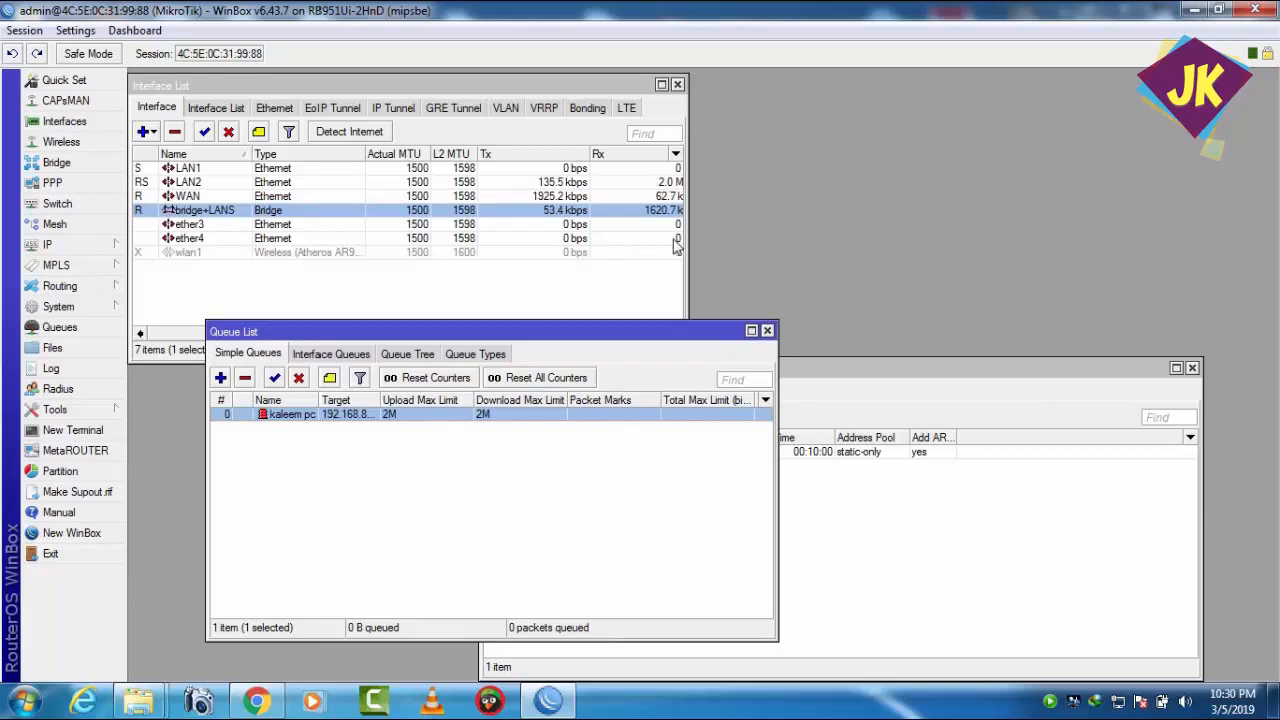
pyautogui.click(258, 700)
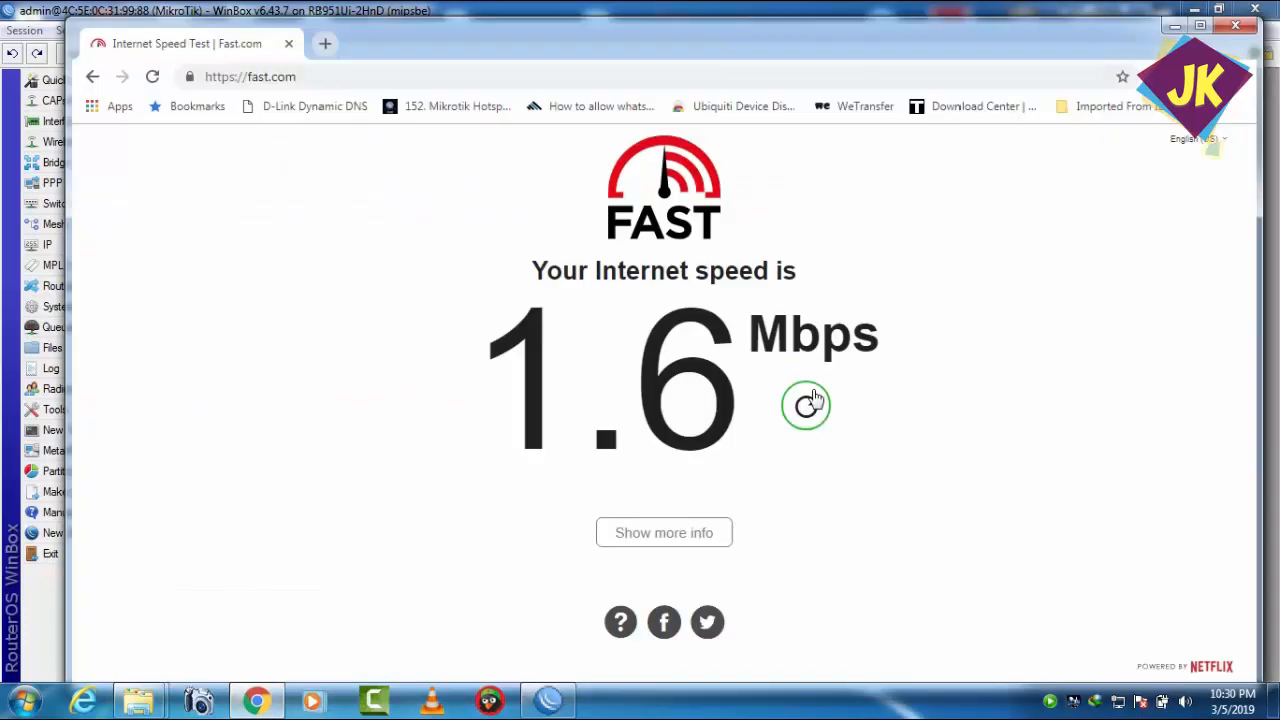
pyautogui.click(810, 404)
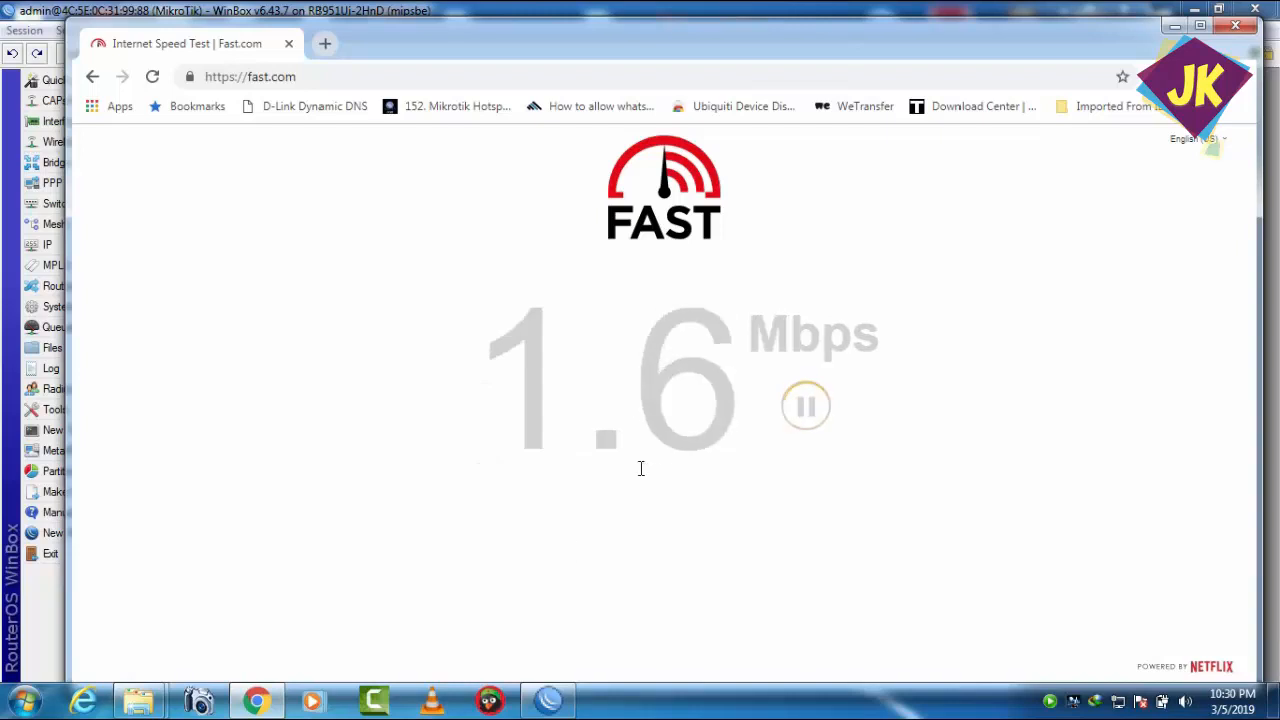
# Return to WinBox and set the client queue's download max limit to 4M, saving the change.
pyautogui.click(548, 700)
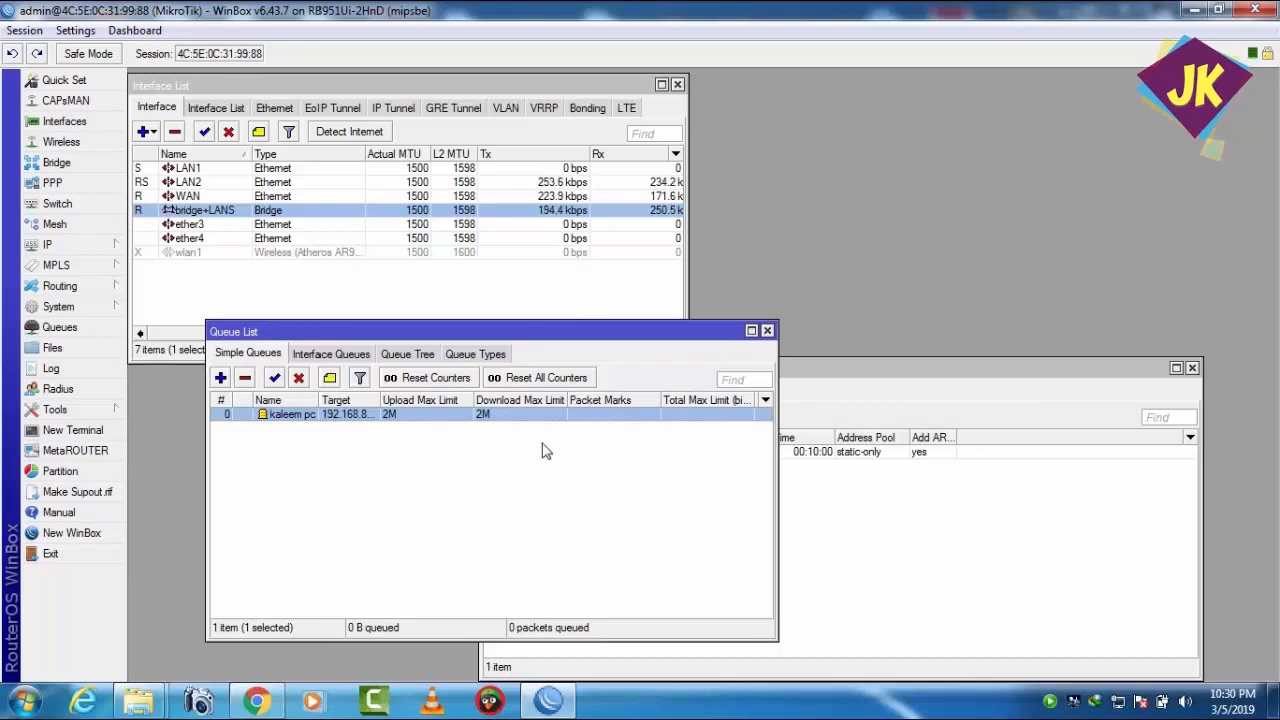
pyautogui.doubleClick(472, 418)
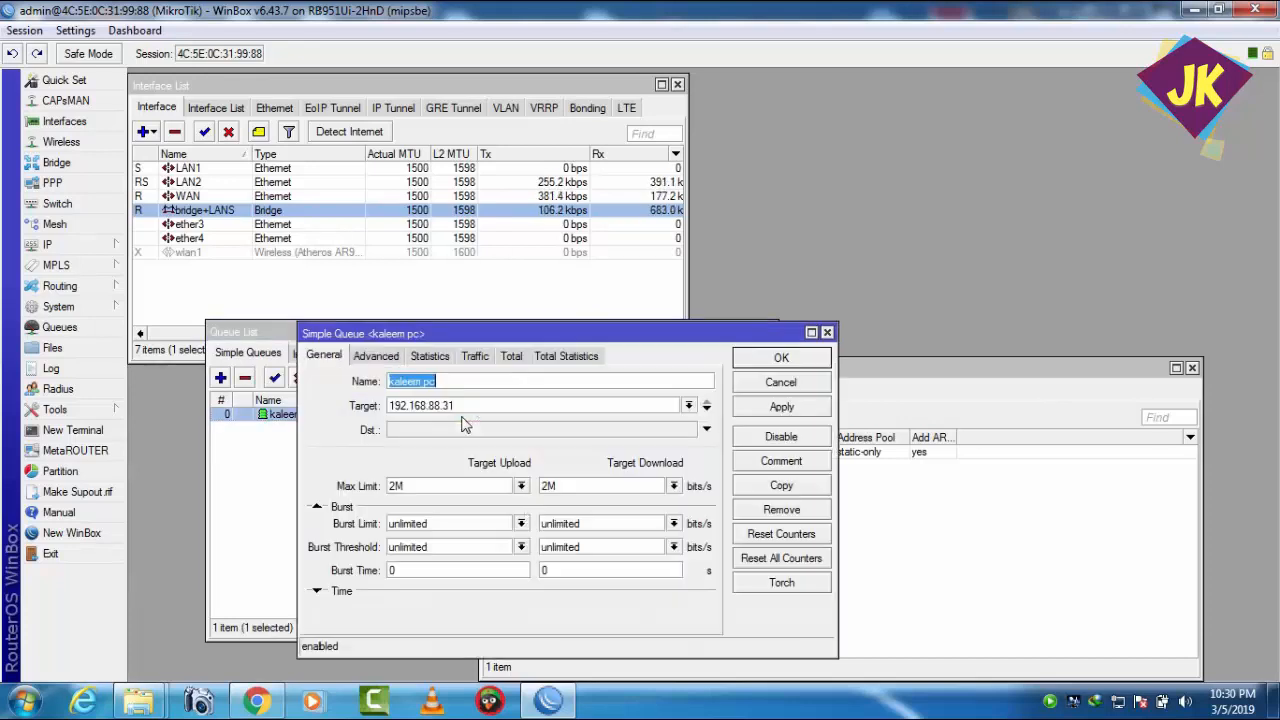
pyautogui.click(674, 486)
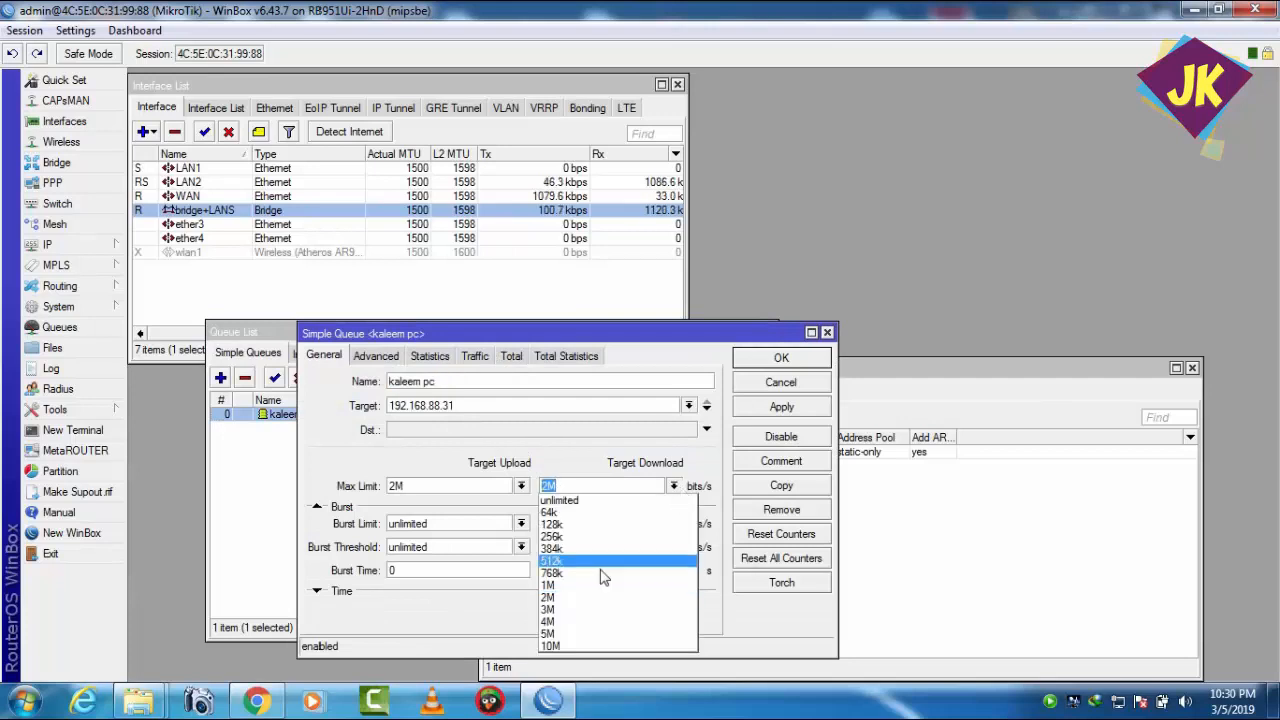
pyautogui.click(574, 622)
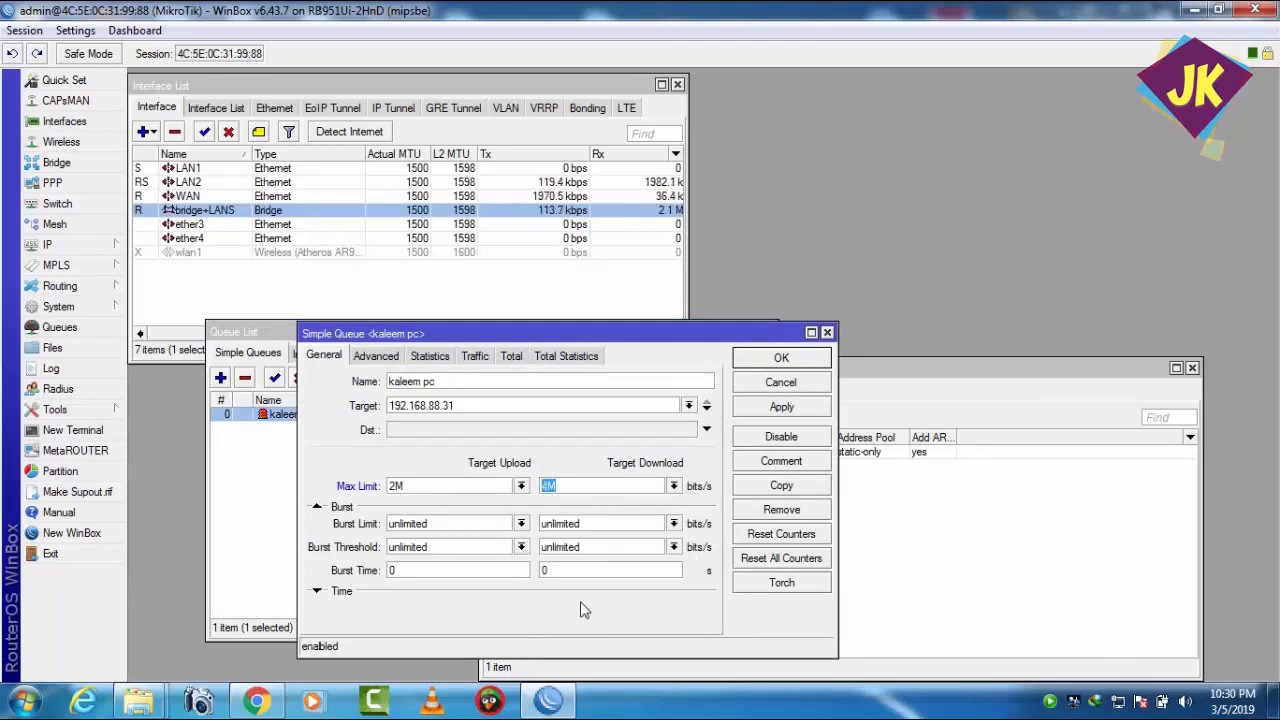
pyautogui.click(781, 358)
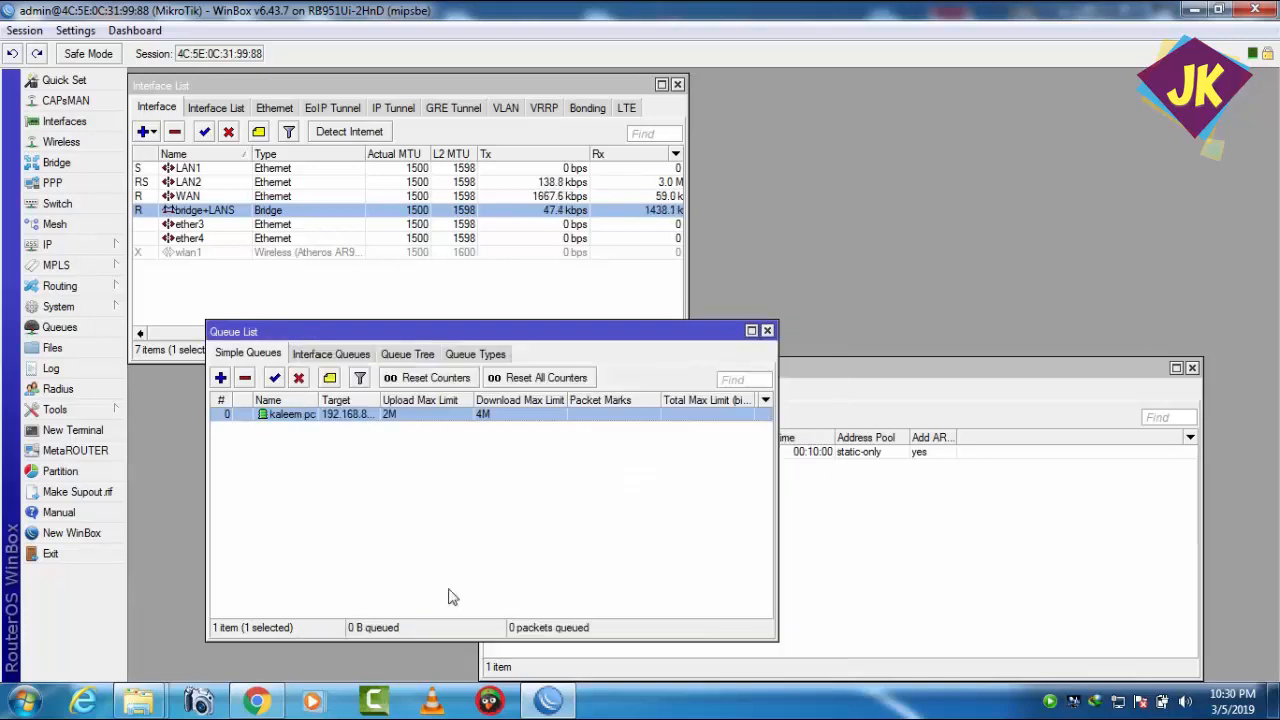
# Switch to Chrome, rerun the fast.com speed test under the new download limit, and return to WinBox.
pyautogui.click(257, 701)
pyautogui.click(822, 408)
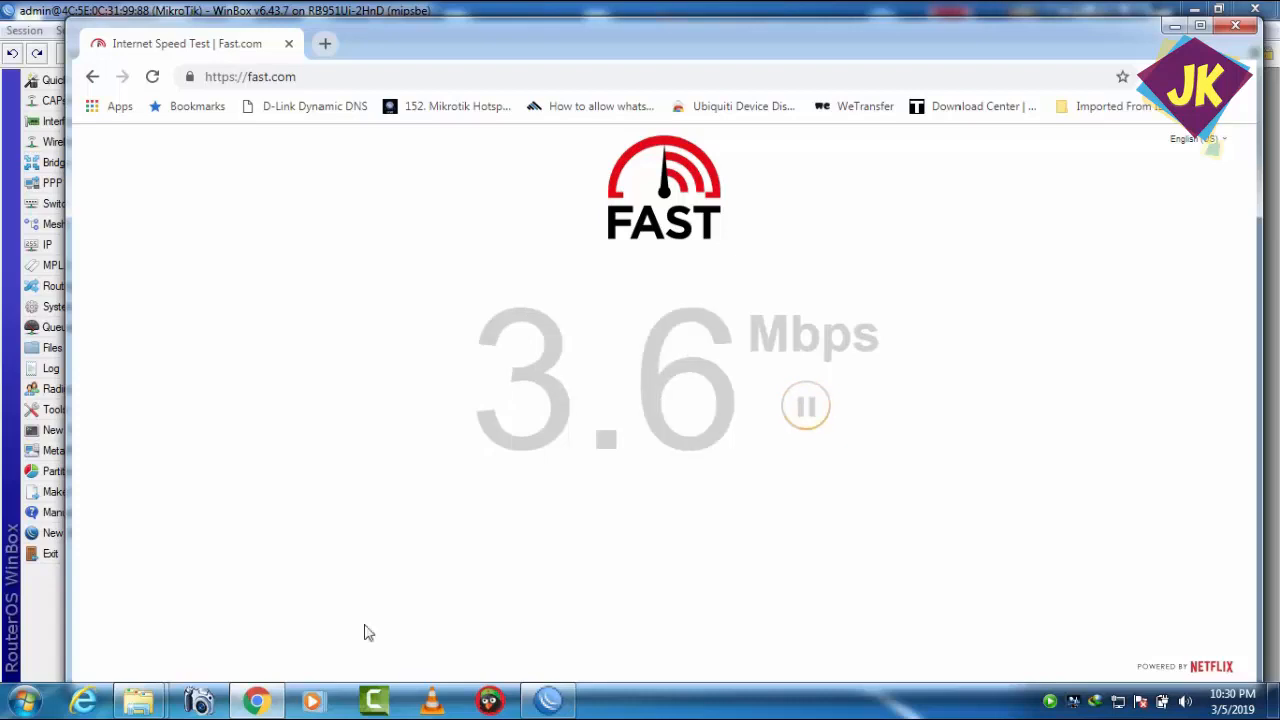
pyautogui.click(256, 700)
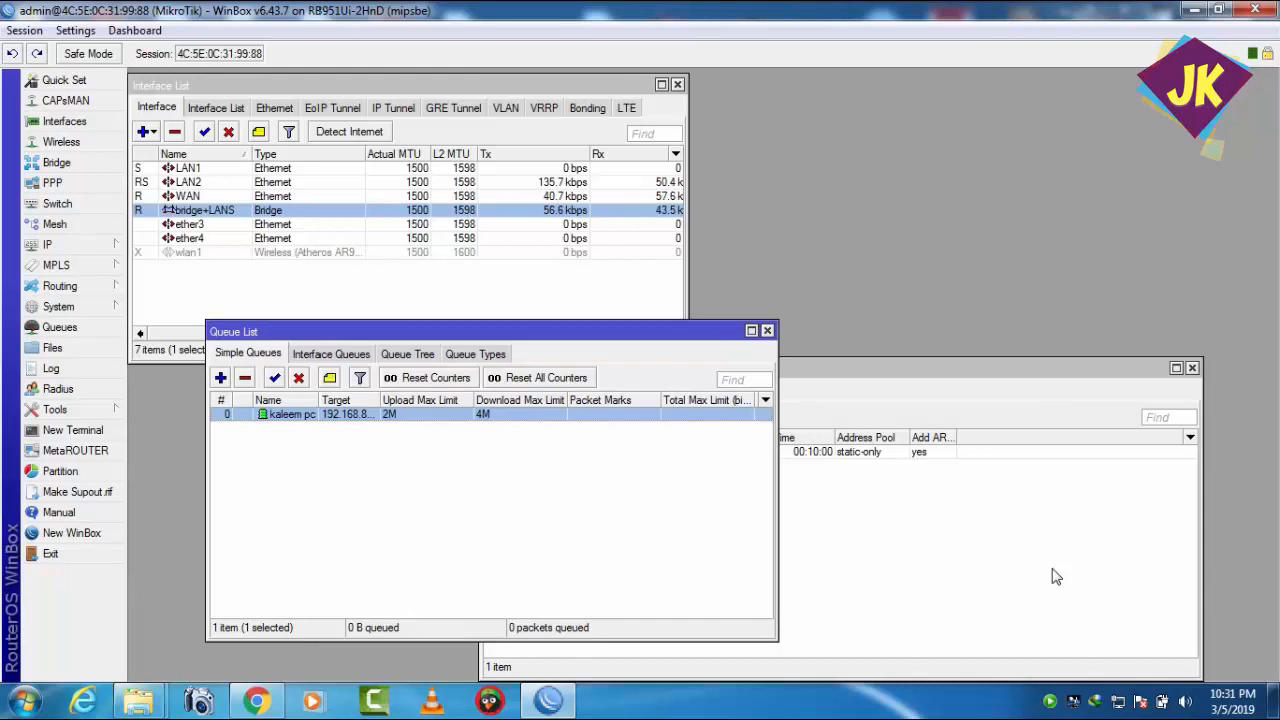
# Review the Local Area Connection's IPv4 address, gateway and DNS settings in Windows Network Connections, and close all its windows without changes.
pyautogui.click(1118, 702)
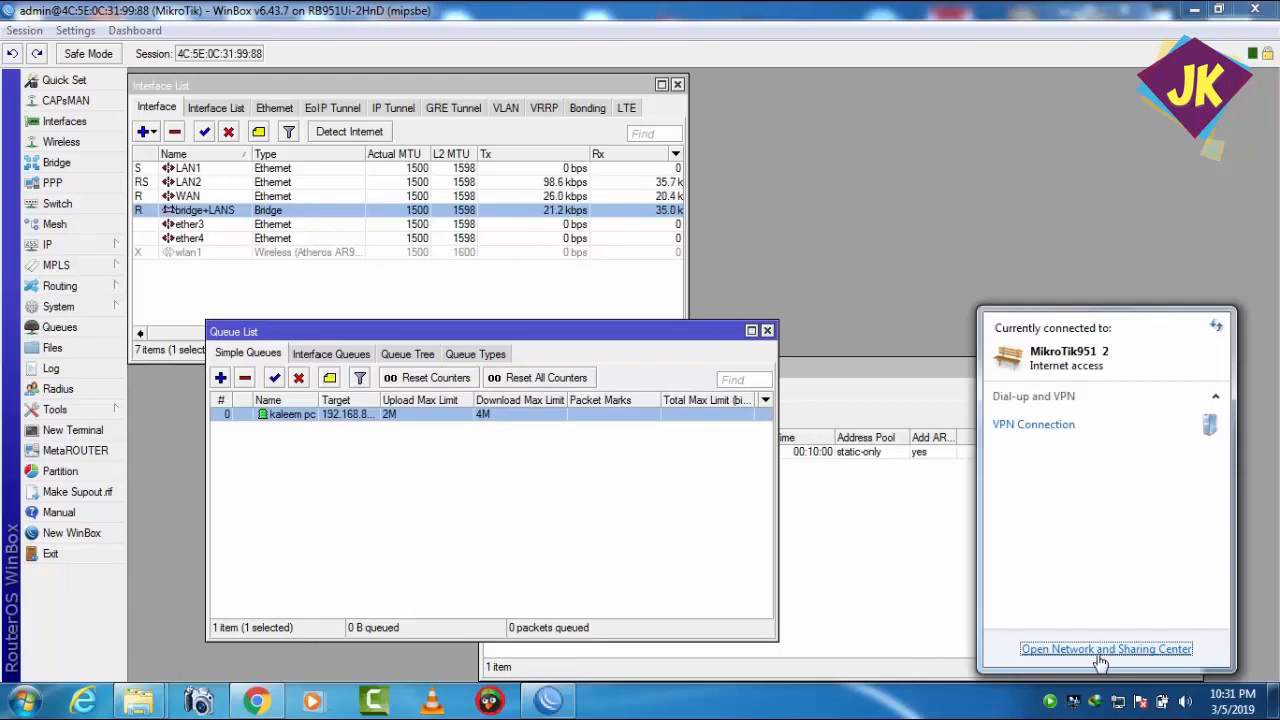
pyautogui.click(1104, 650)
pyautogui.click(418, 168)
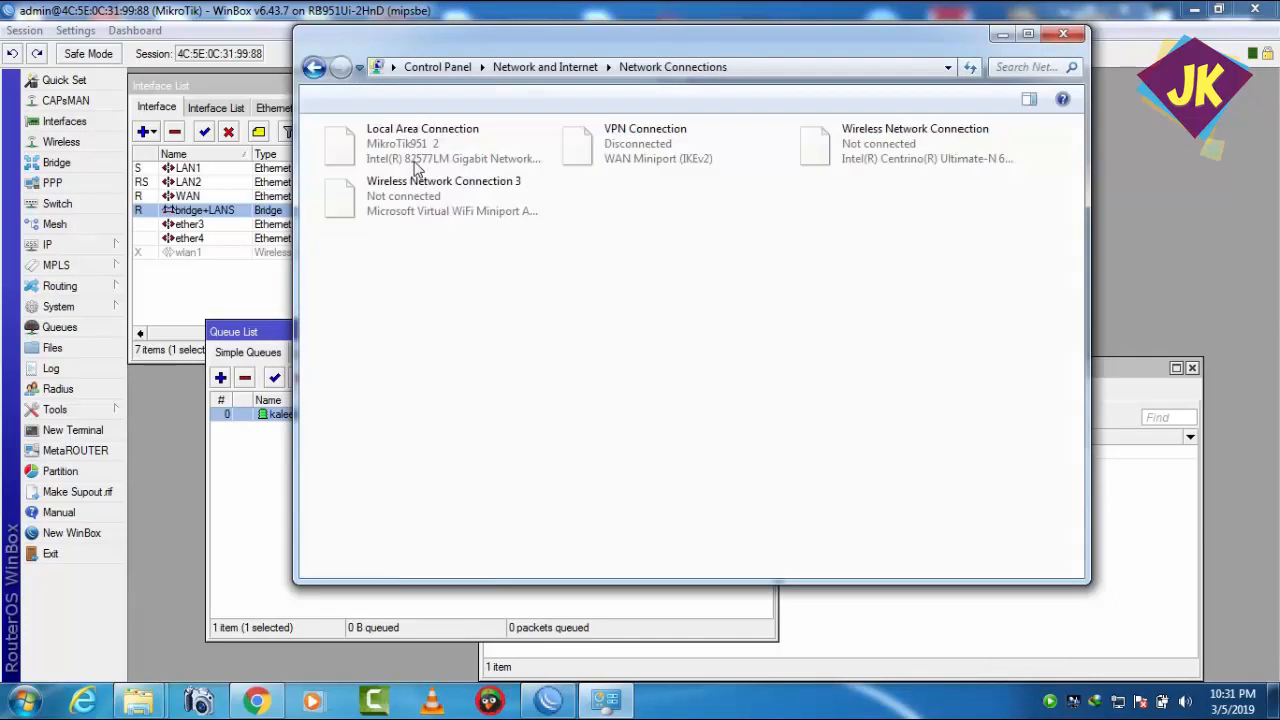
pyautogui.doubleClick(450, 142)
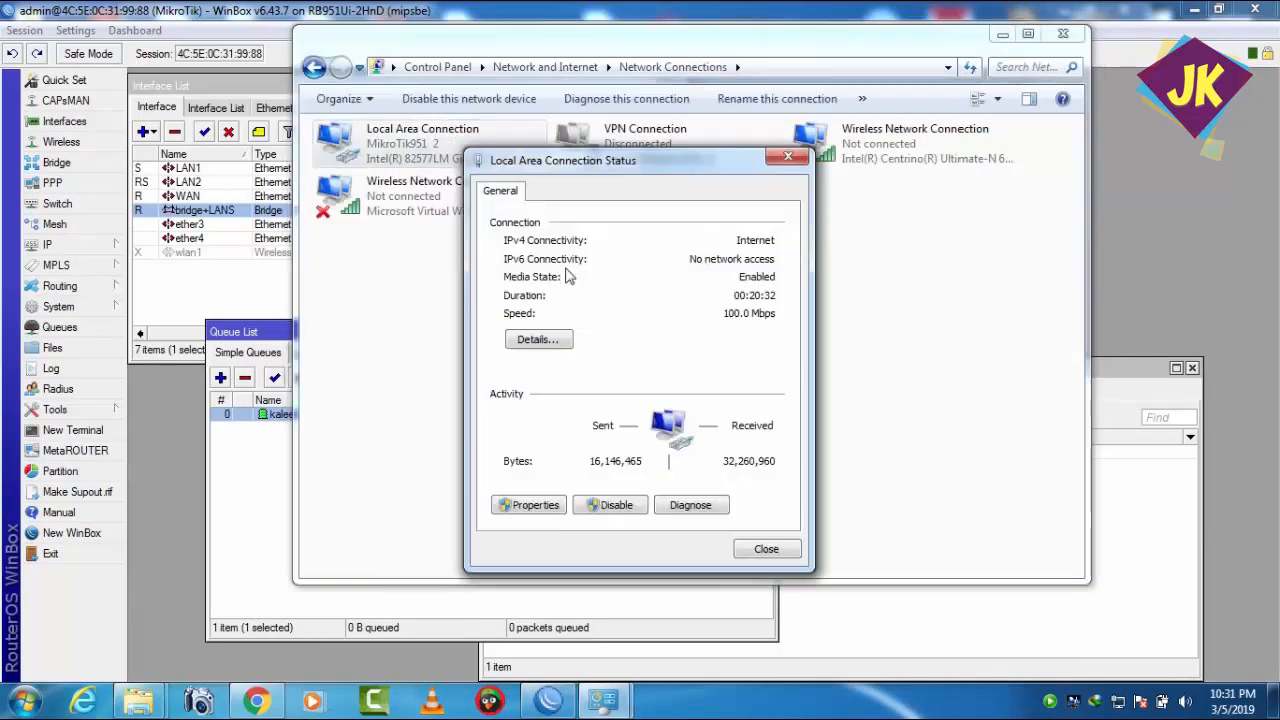
pyautogui.click(530, 505)
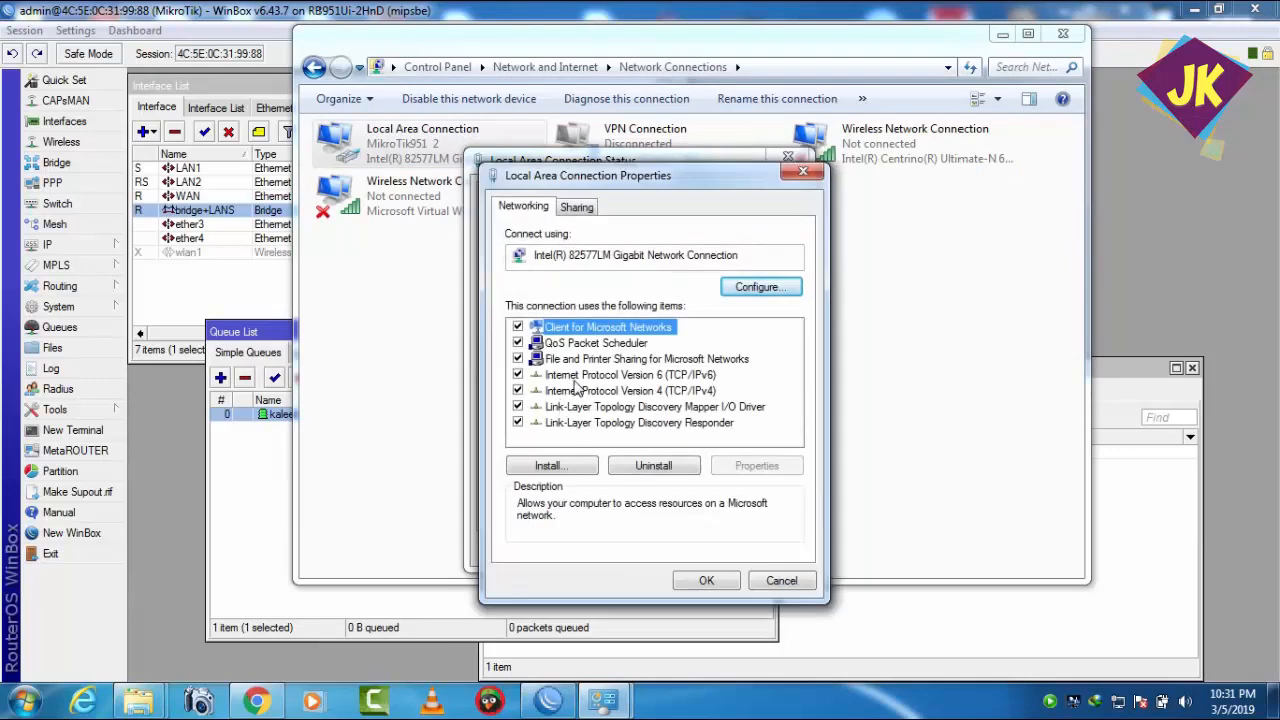
pyautogui.doubleClick(575, 403)
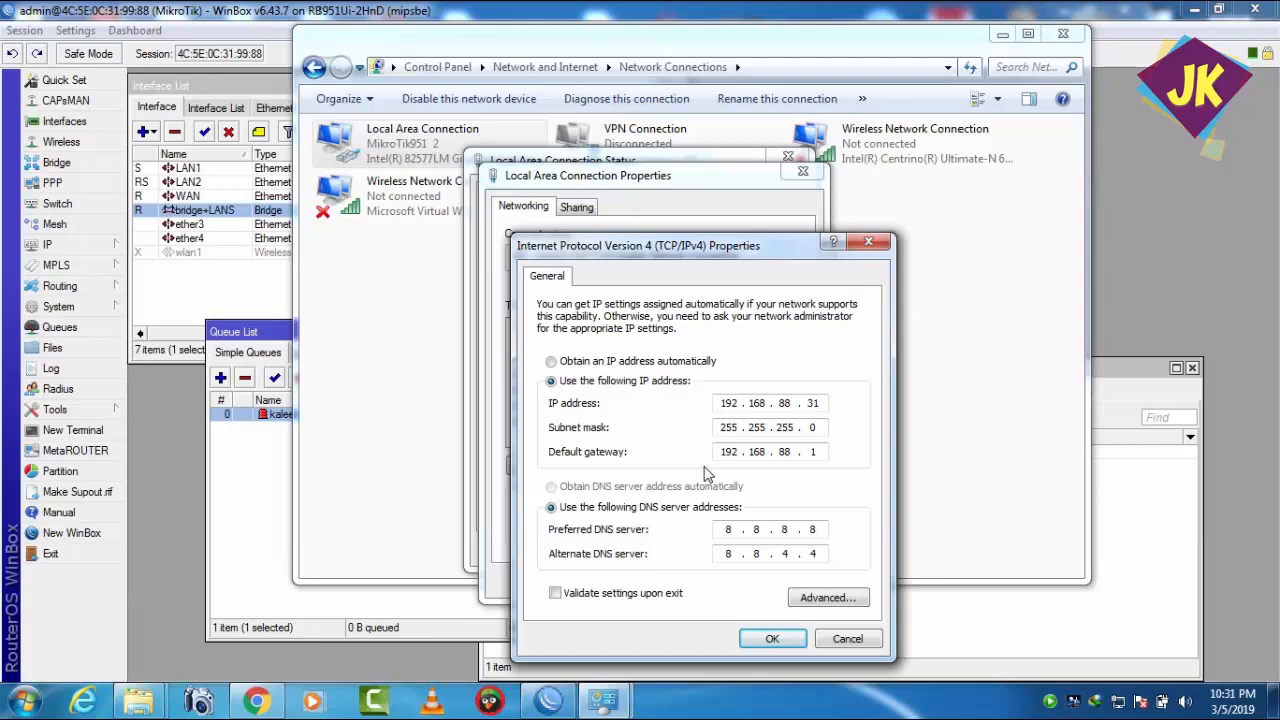
pyautogui.click(867, 246)
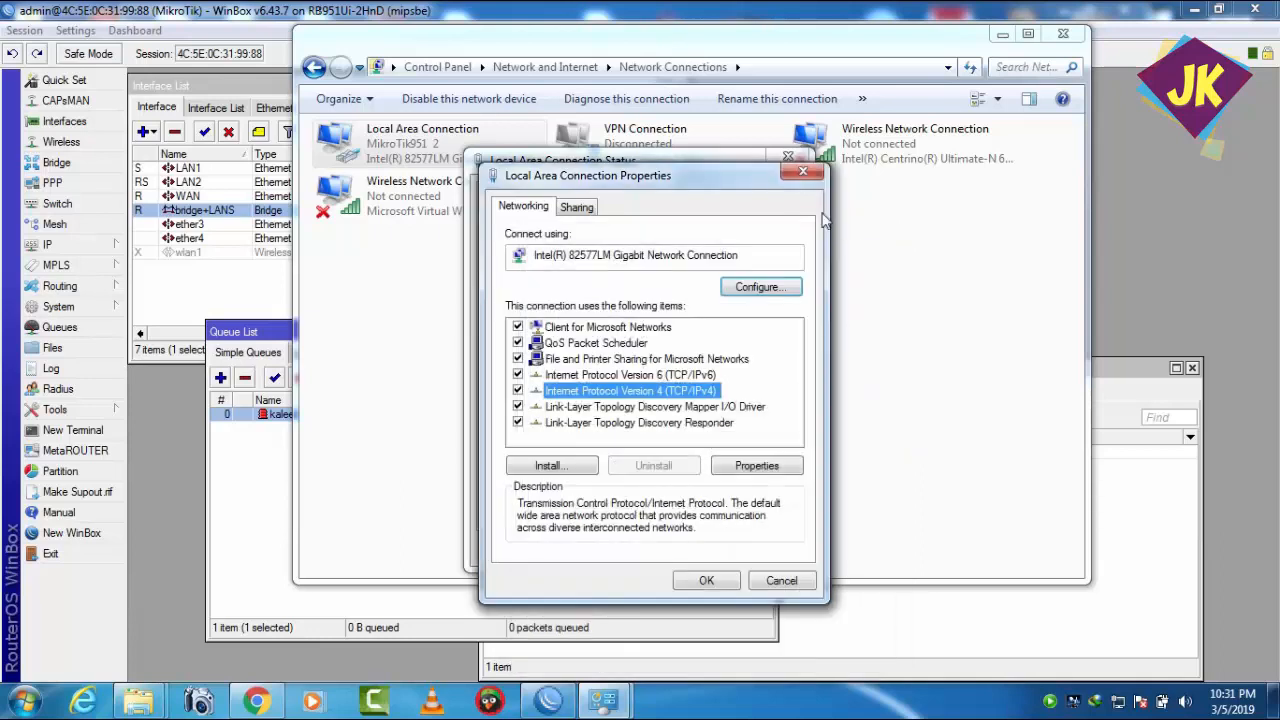
pyautogui.click(800, 172)
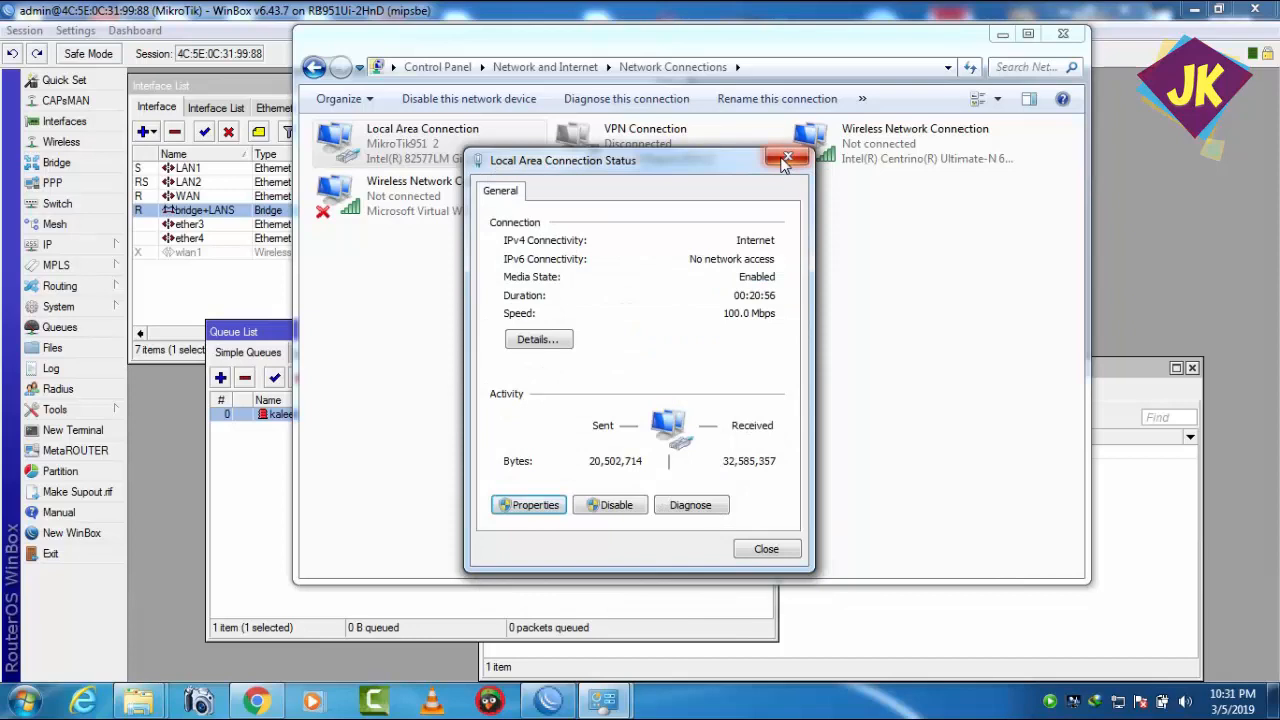
pyautogui.click(788, 158)
pyautogui.click(1066, 35)
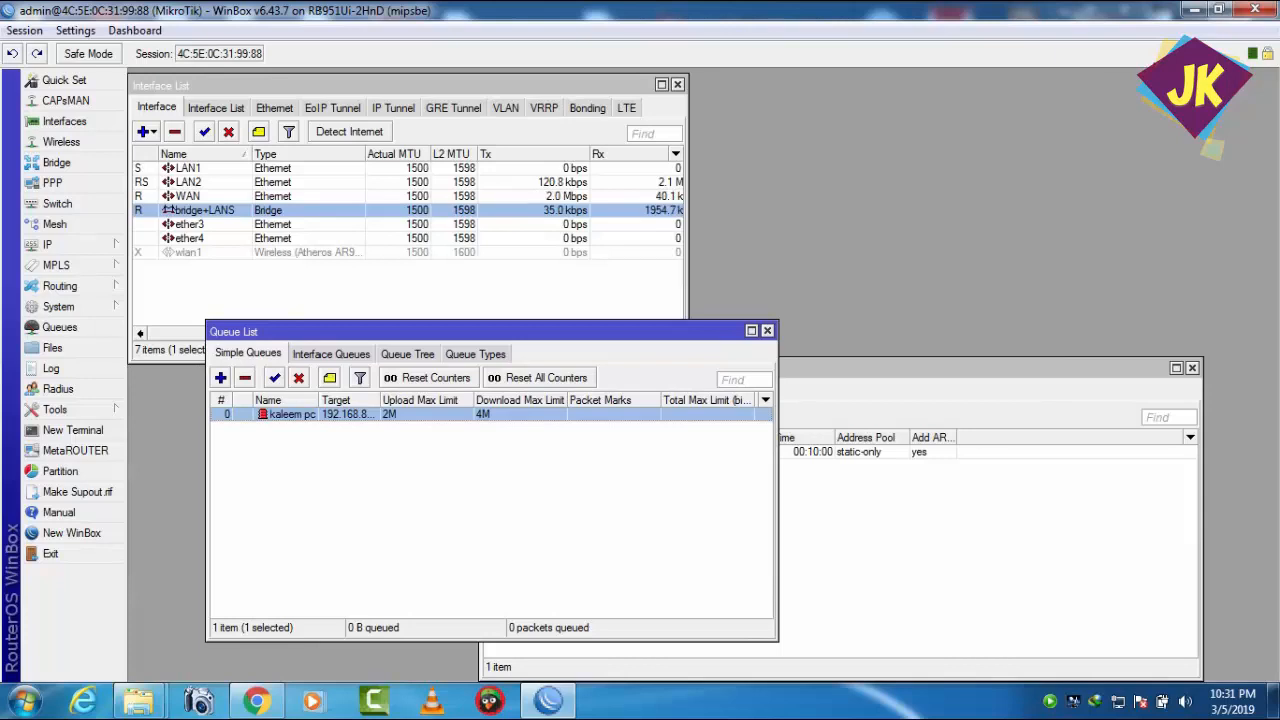
# Close WinBox and the Video folder window, check the fast.com result in Chrome, and minimize the browser.
pyautogui.click(1196, 9)
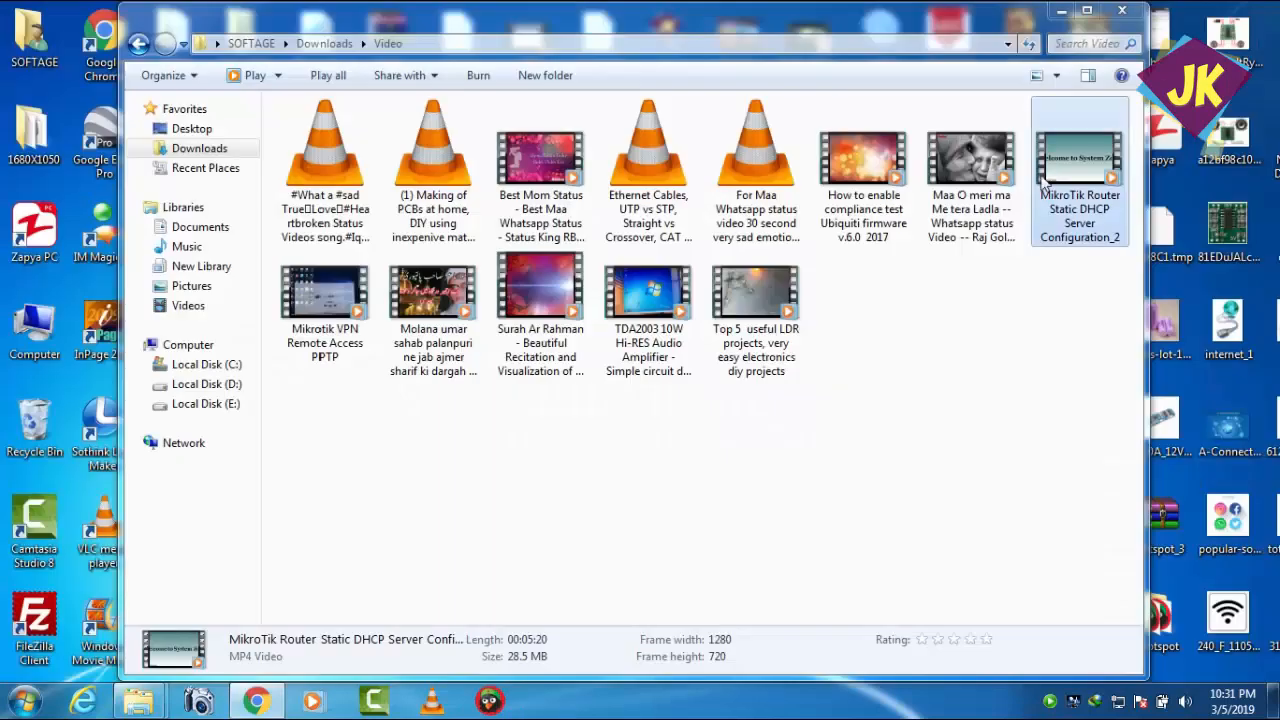
pyautogui.click(1122, 10)
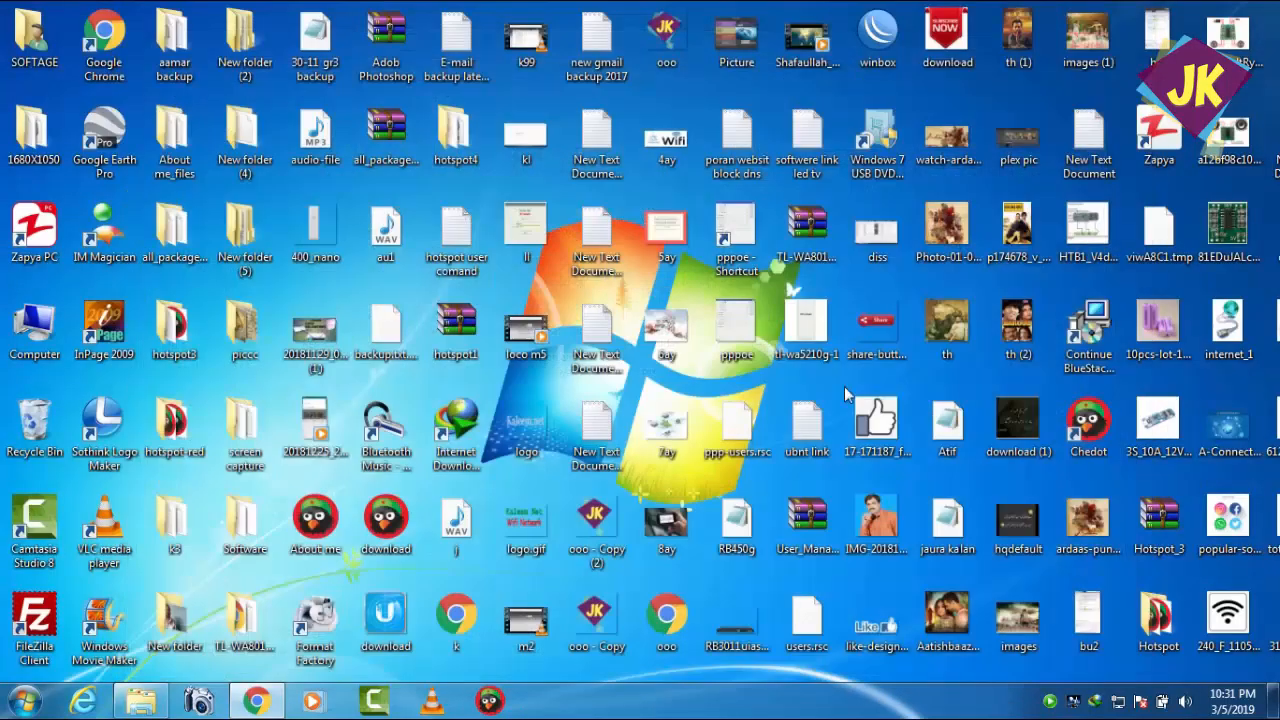
pyautogui.click(258, 701)
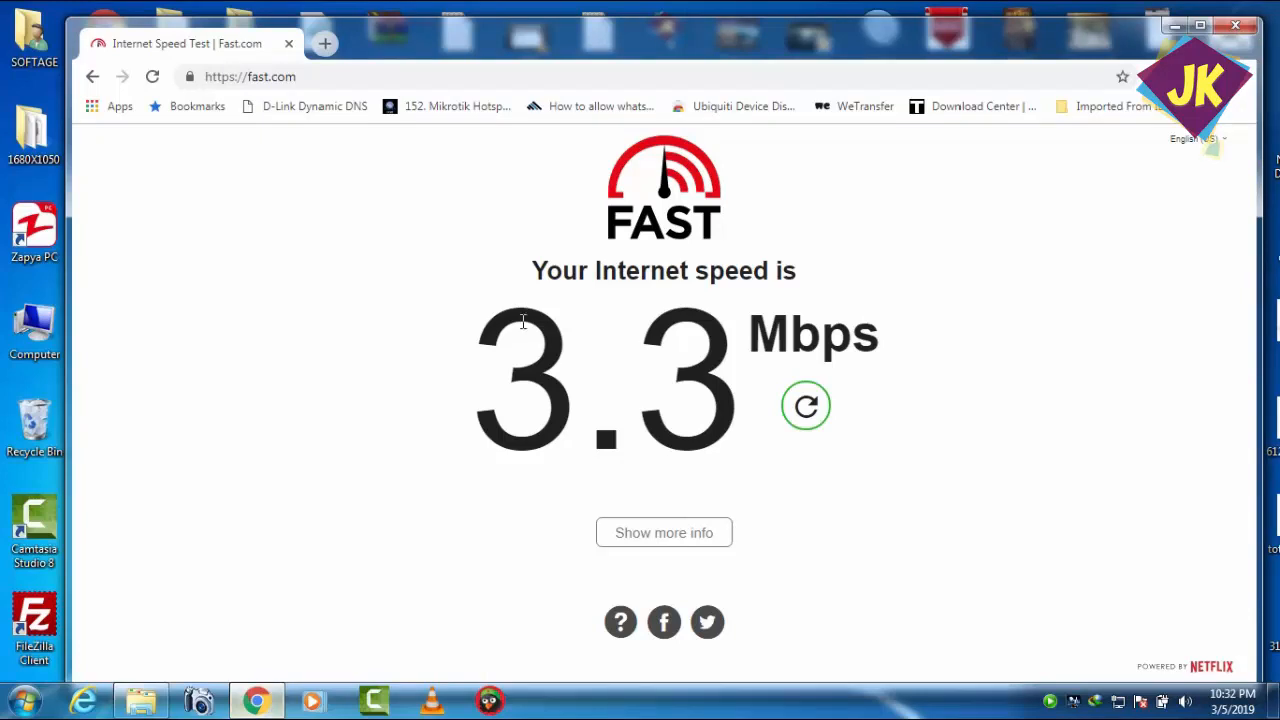
pyautogui.click(1173, 27)
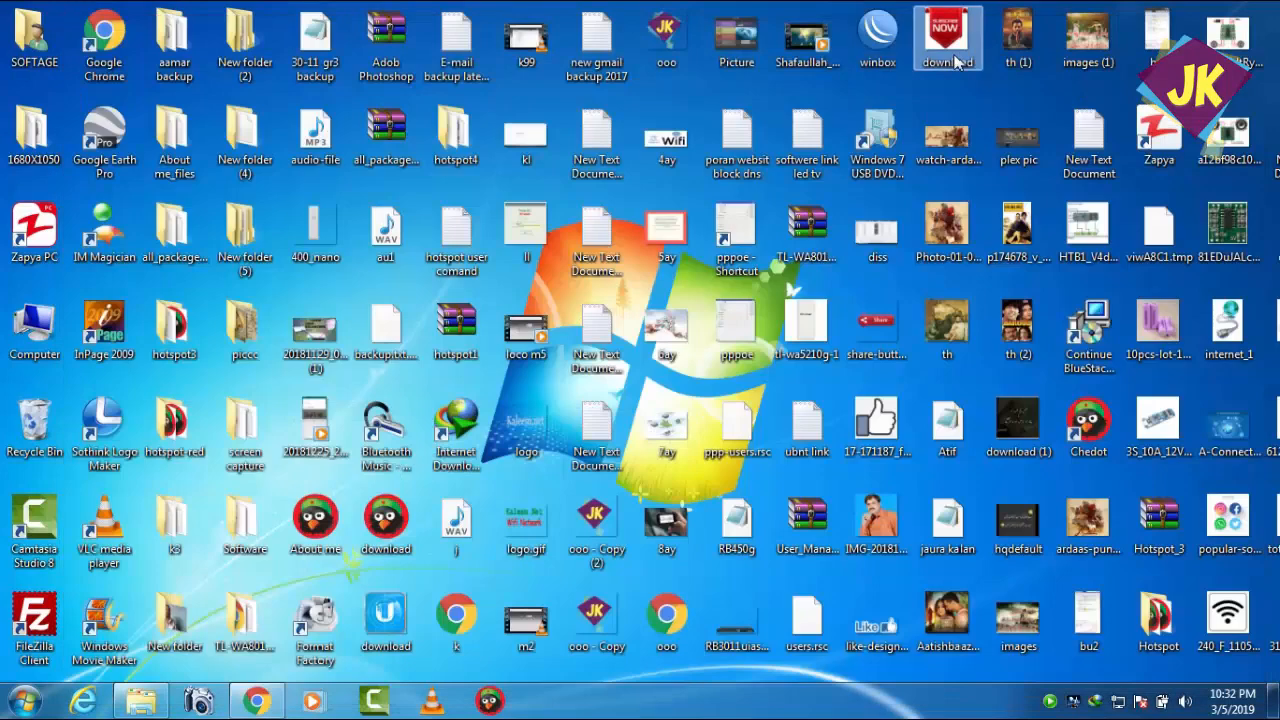
# Relaunch WinBox from the desktop, allow it to run, and reconnect to router 4C:5E:0C:31:99:88 with login admin.
pyautogui.doubleClick(878, 35)
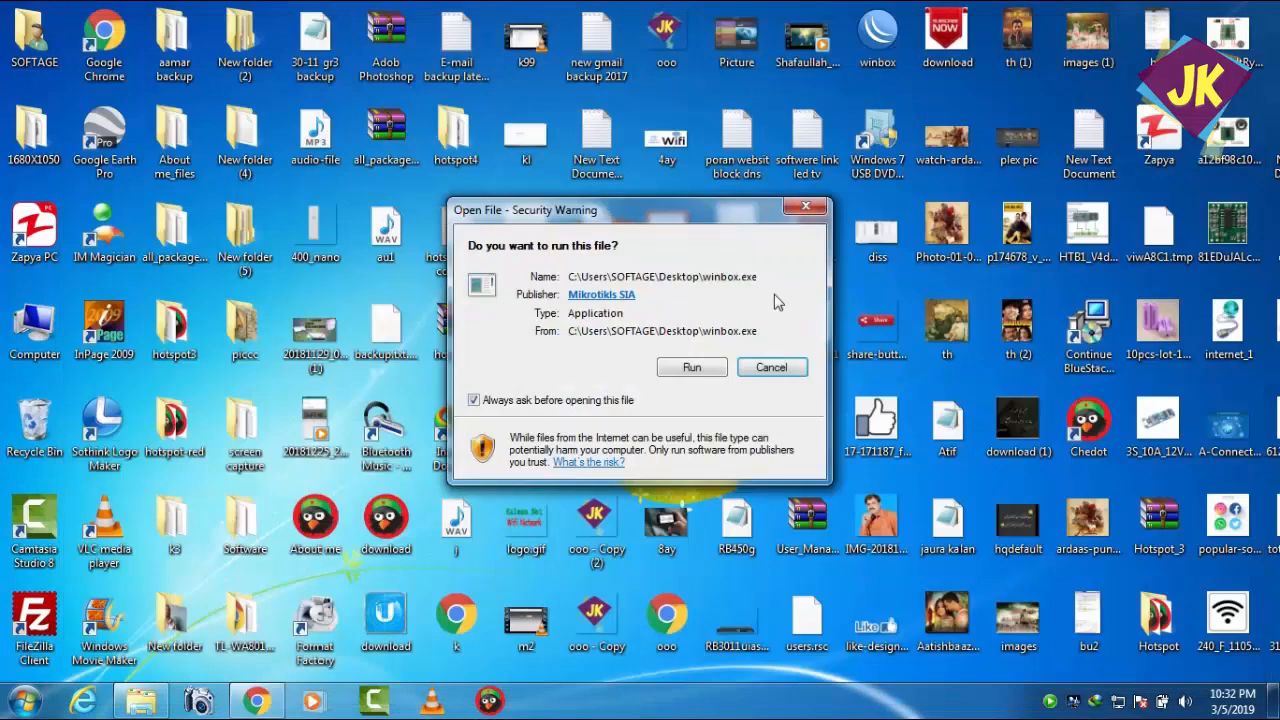
pyautogui.click(692, 368)
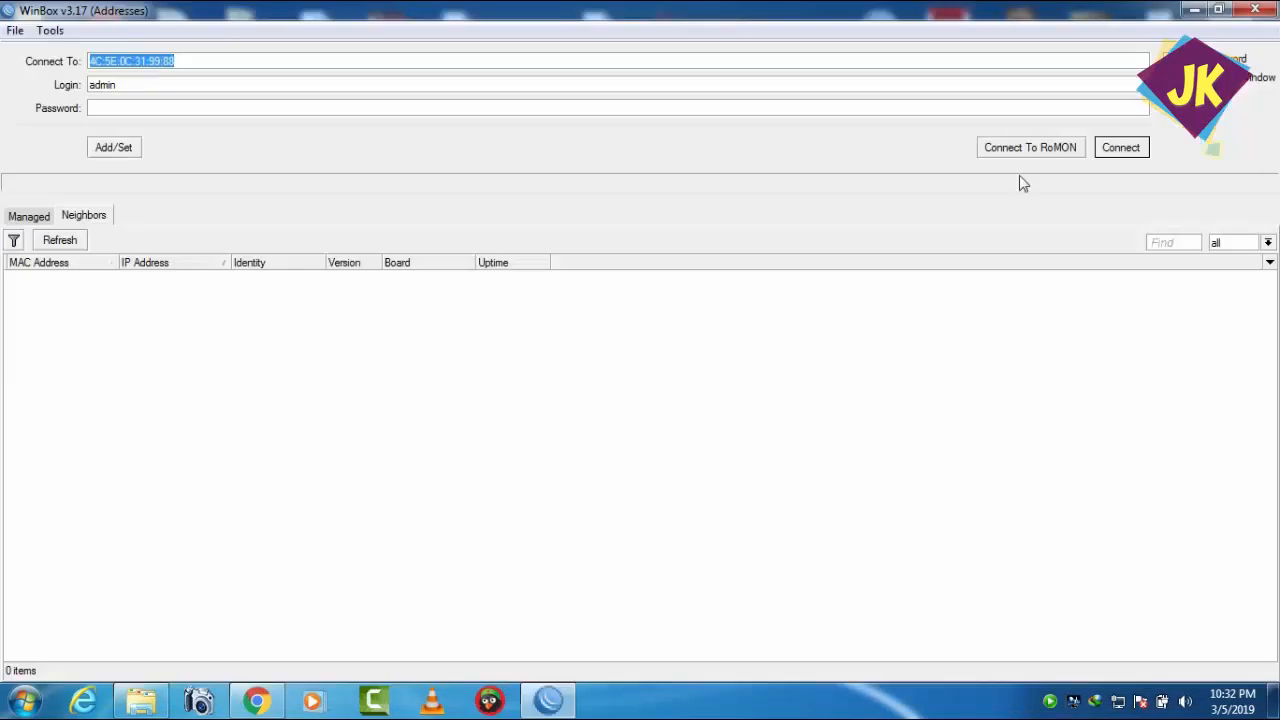
pyautogui.click(1120, 148)
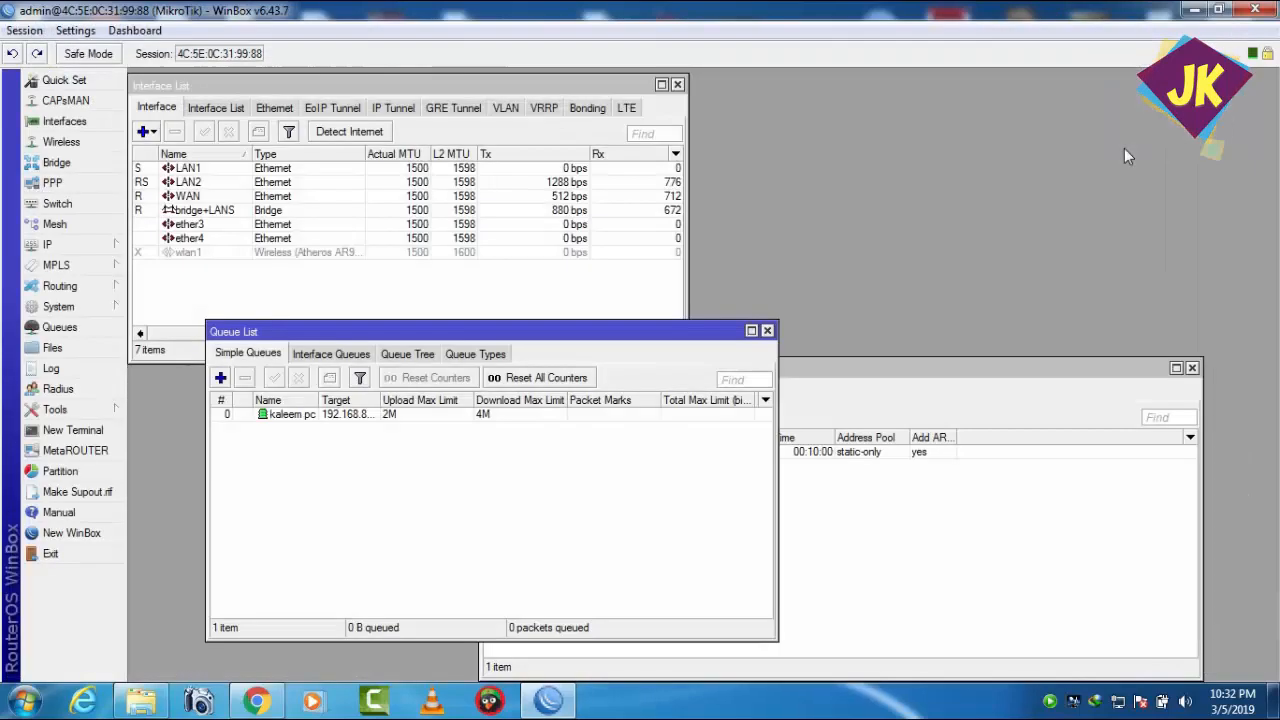